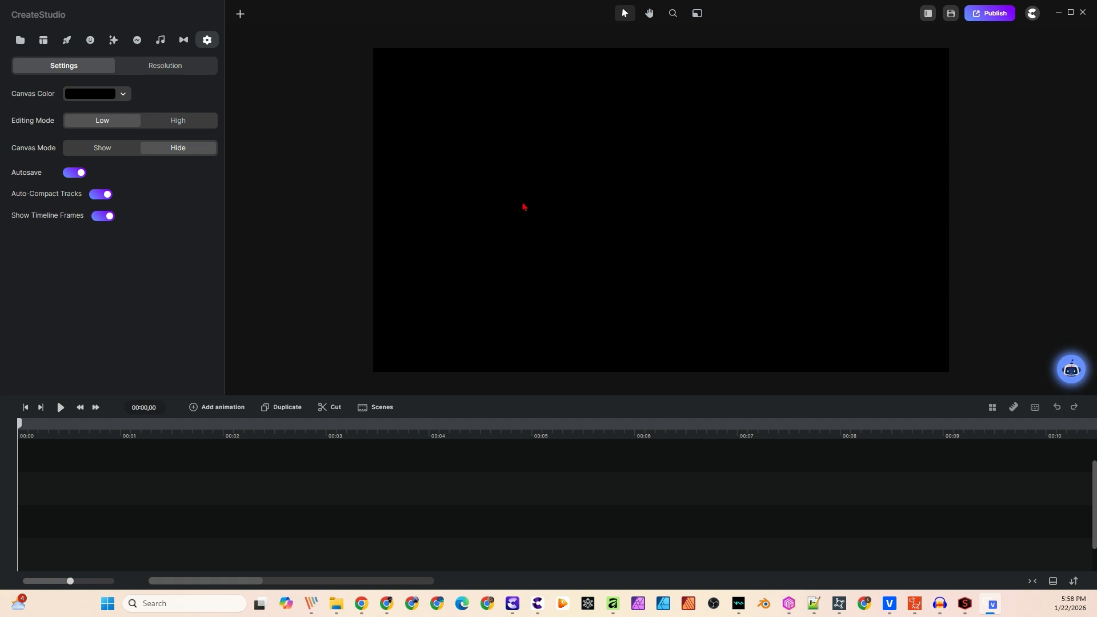
- Add a square, shrink it to 31% scale and place it in the canvas's lower-left corner
click(240, 15)
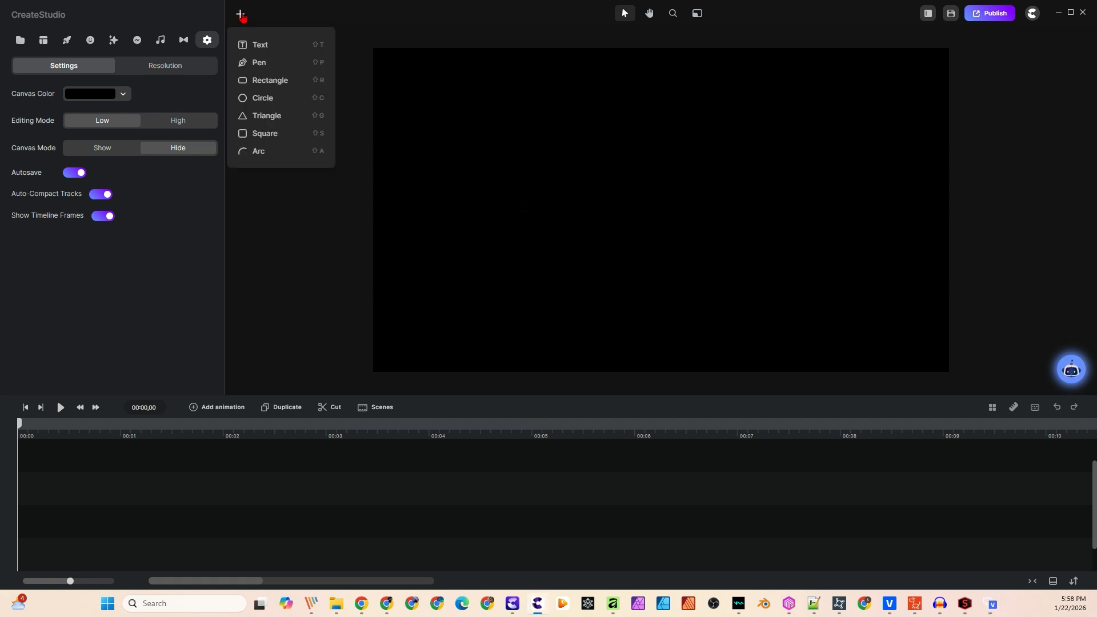
click(268, 134)
click(644, 157)
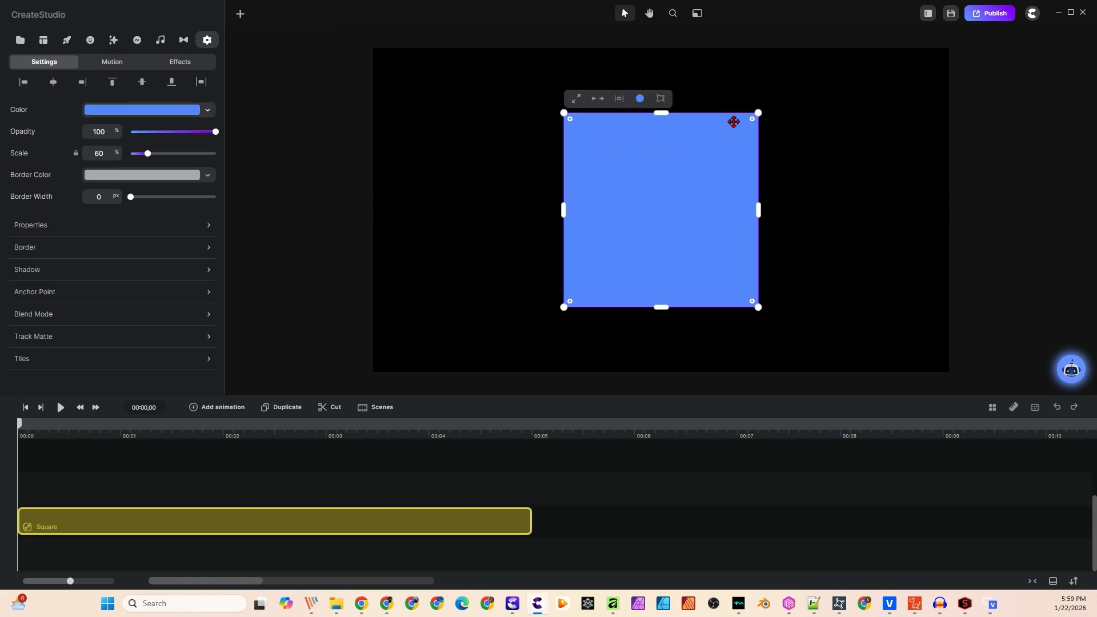
drag(758, 113, 661, 205)
drag(634, 247, 441, 313)
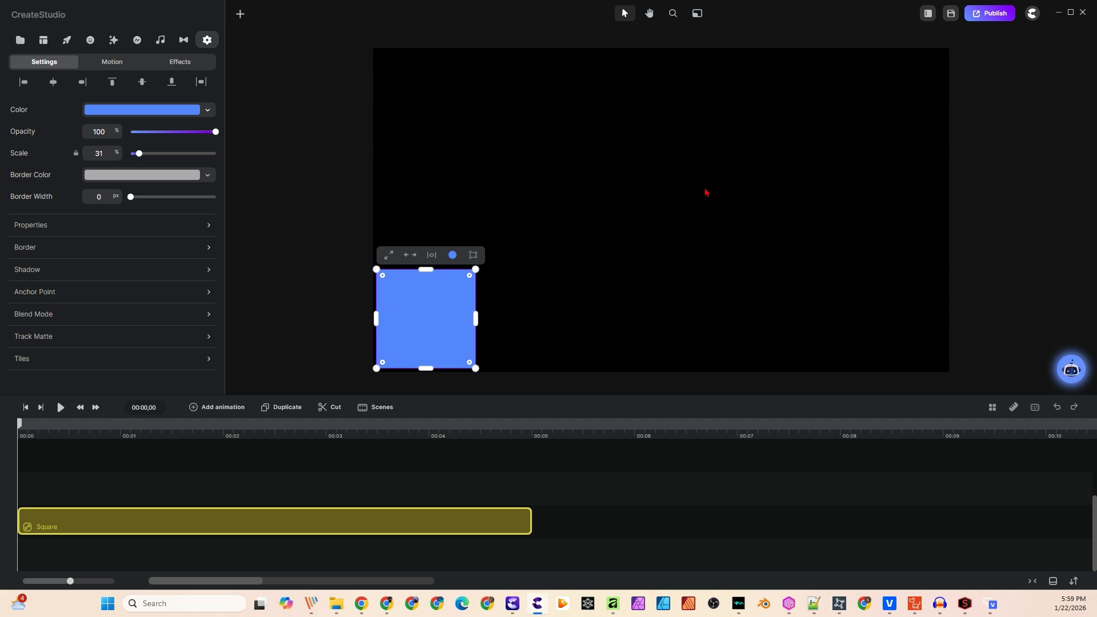
click(301, 187)
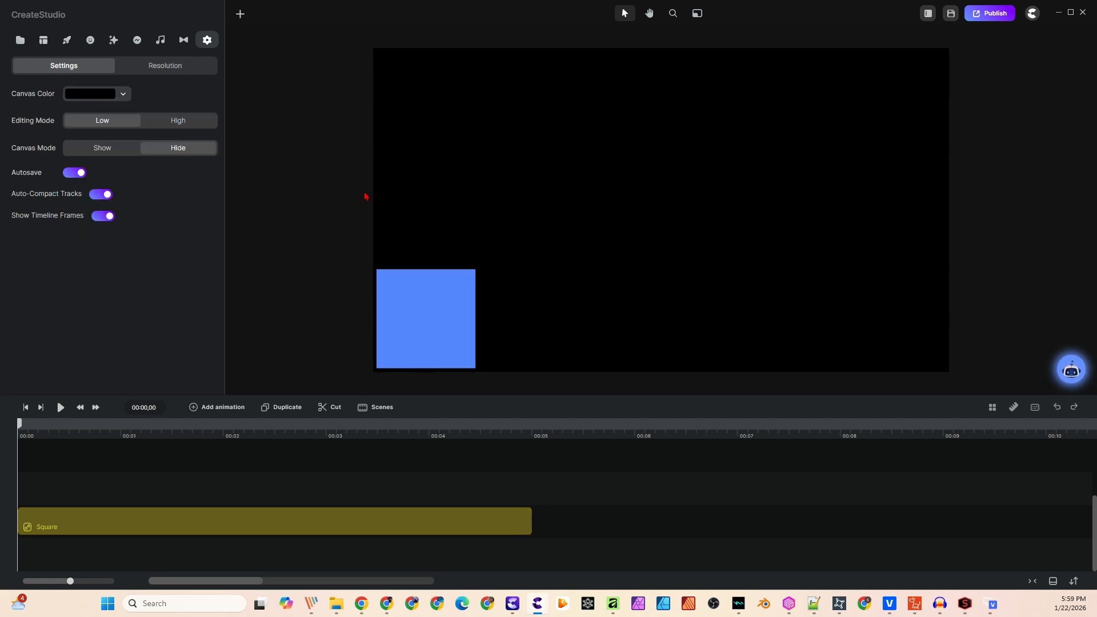
click(440, 318)
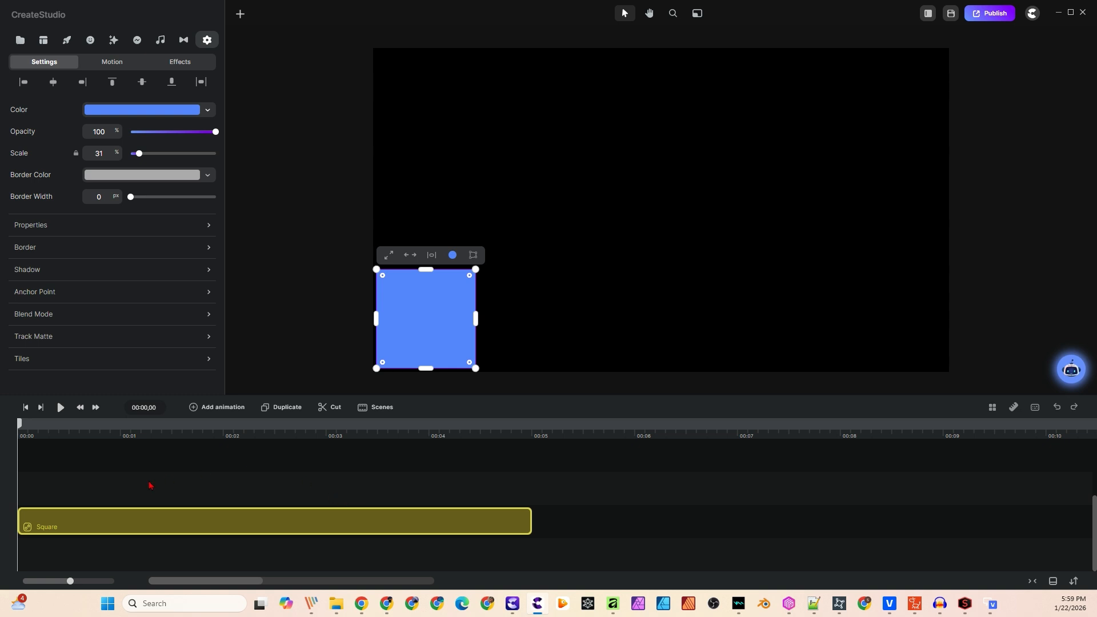
- Add a Linear animation of Position, Scale and Distortion to the square, running from 00:00,09 to 00:00,15
mouse_move(28, 431)
mouse_down()
mouse_move(69, 432)
mouse_move(48, 432)
mouse_up()
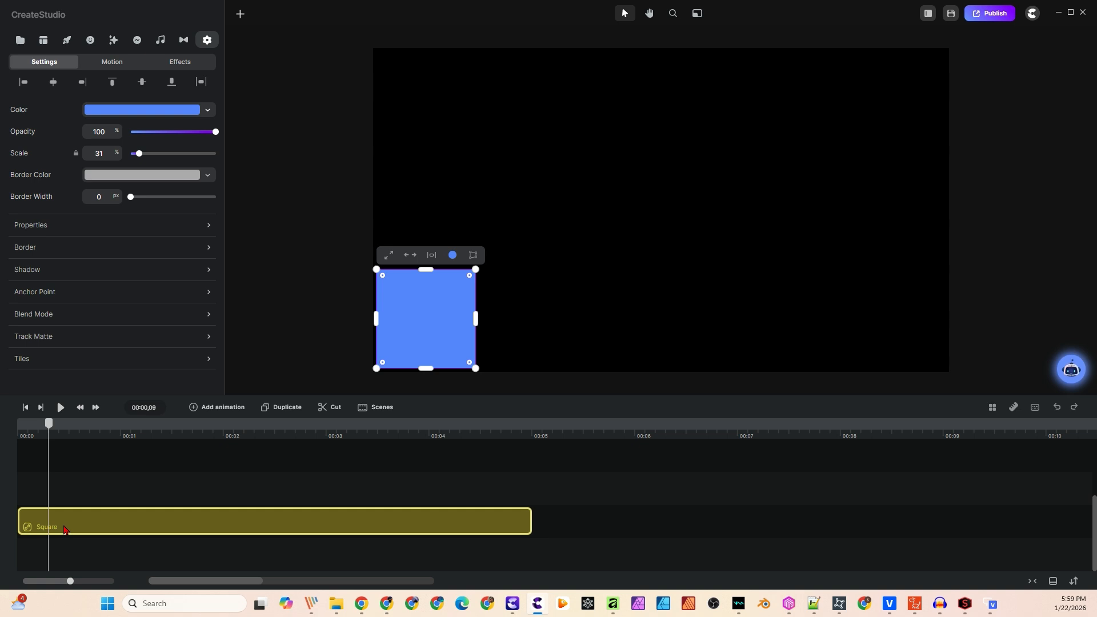
click(228, 410)
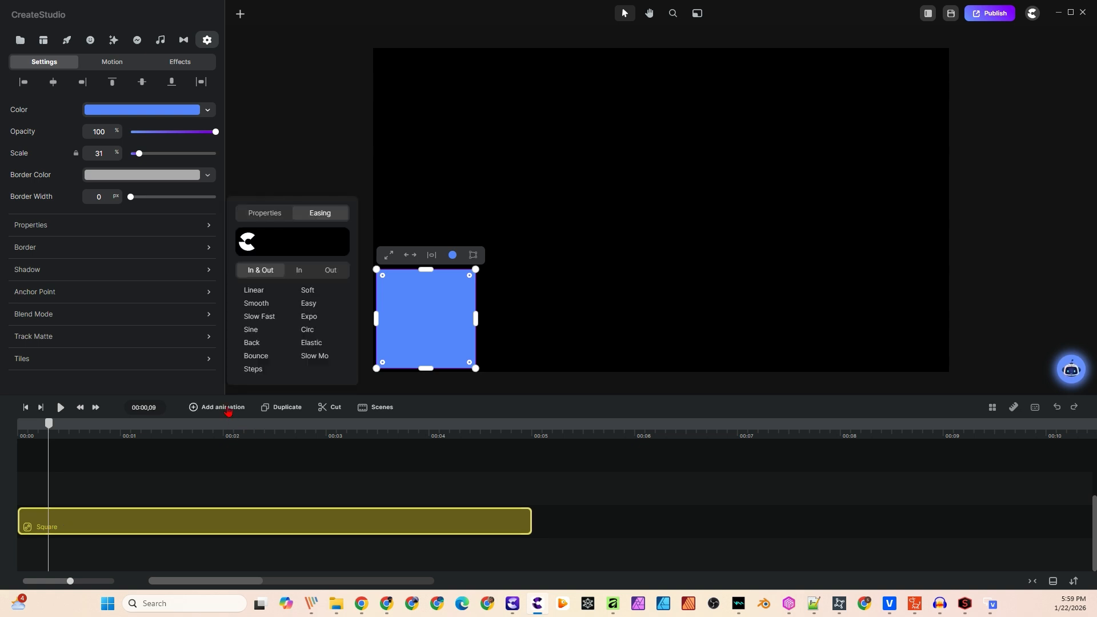
click(255, 290)
click(266, 213)
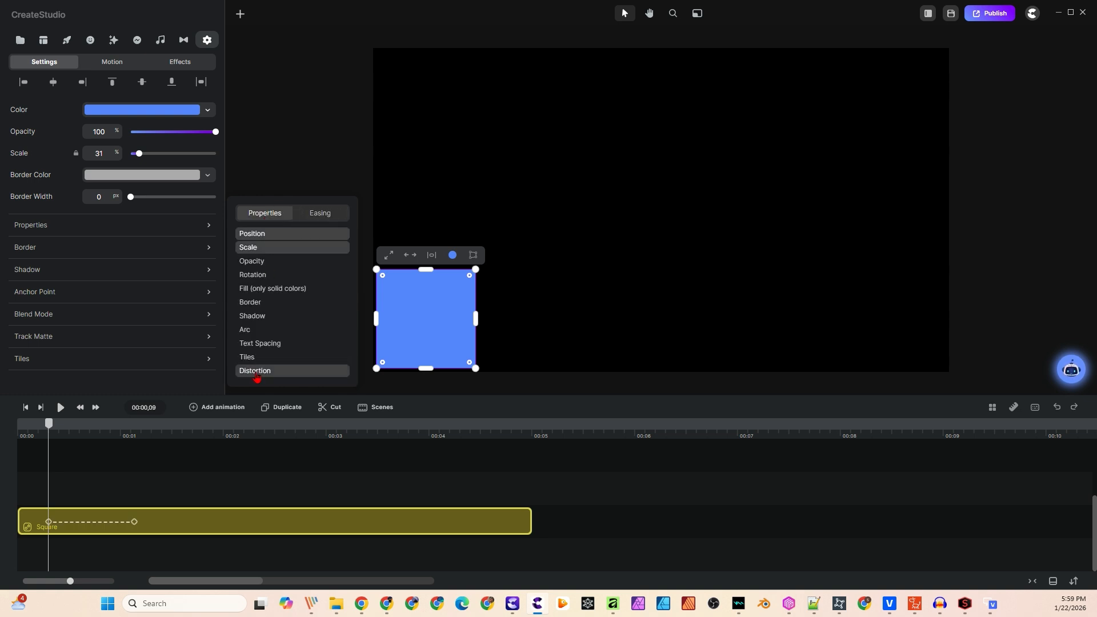
drag(133, 521, 72, 523)
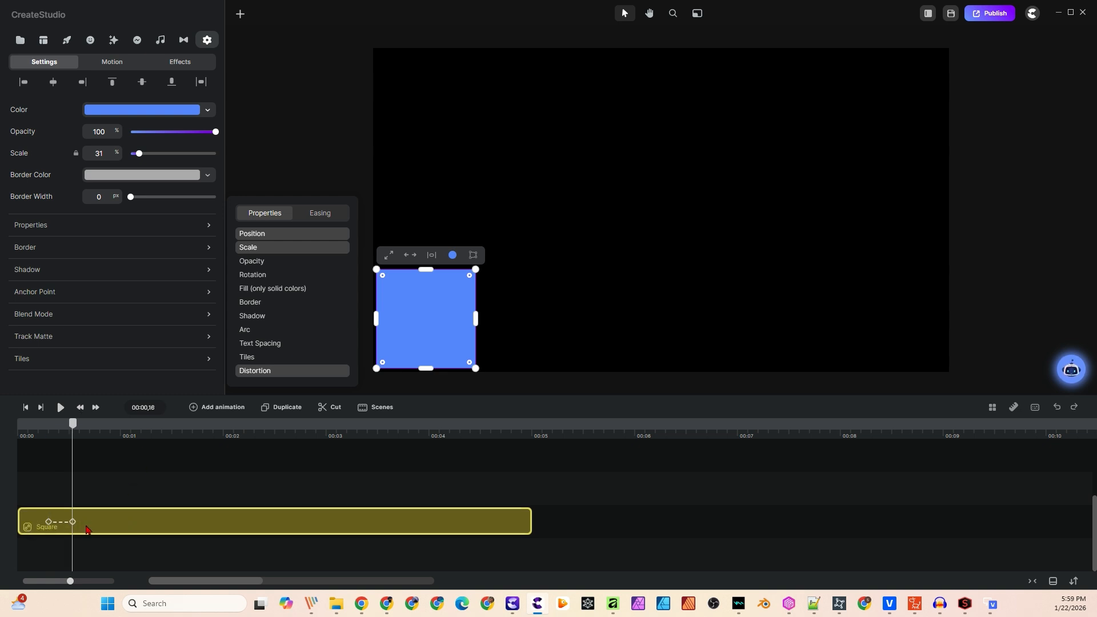
drag(72, 522, 68, 529)
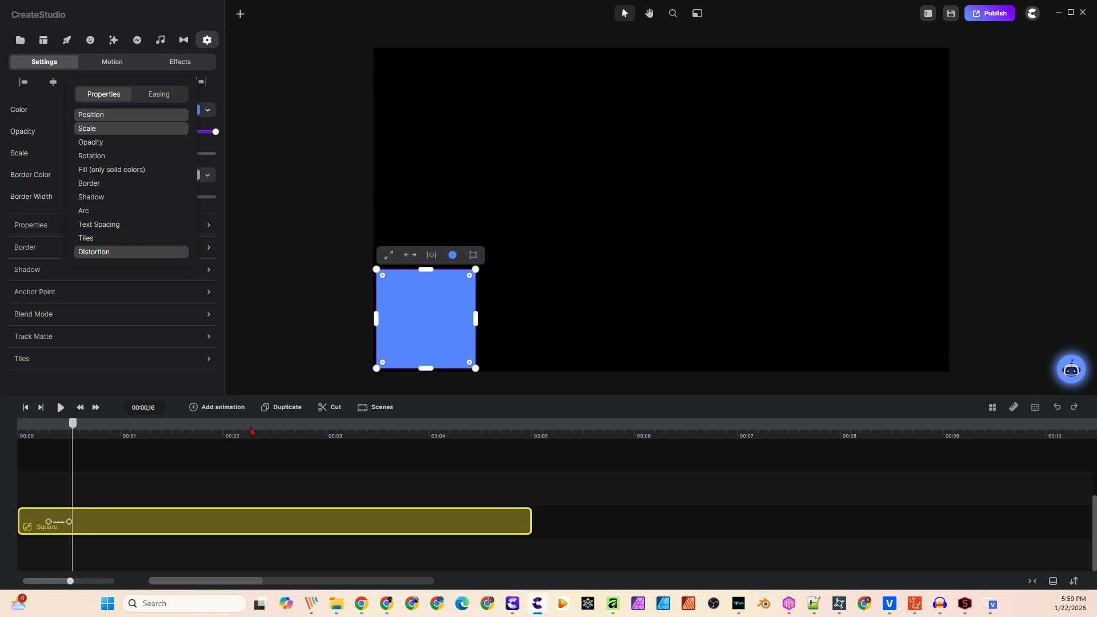
- Distort the square at 00:00,15, pulling its upper-right corner out to the canvas's upper-right corner
click(48, 522)
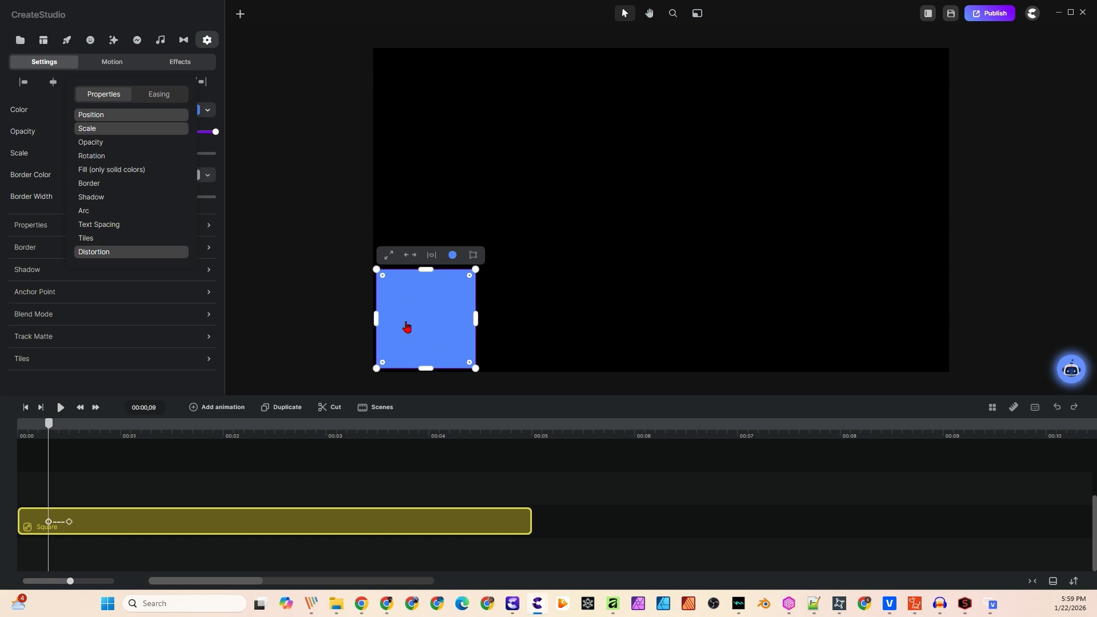
click(69, 521)
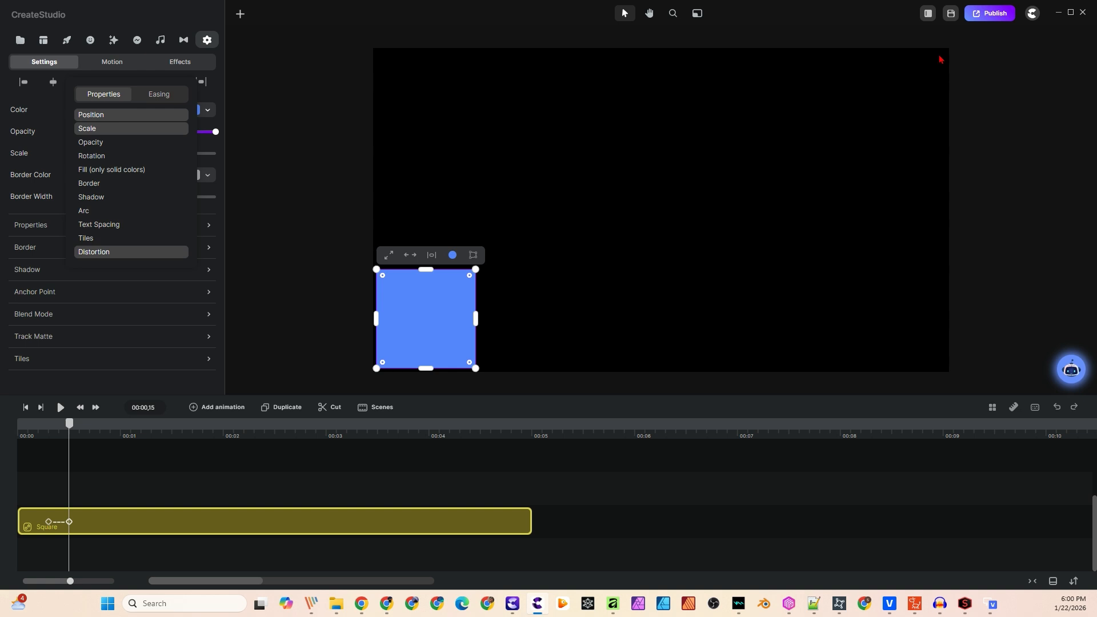
click(473, 256)
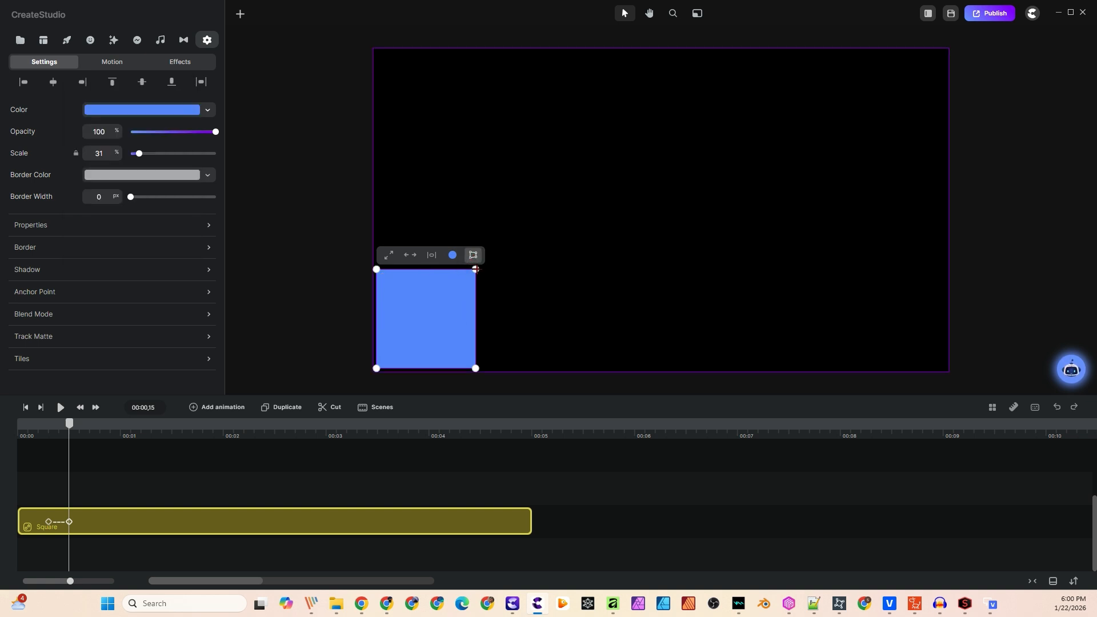
drag(475, 269, 943, 53)
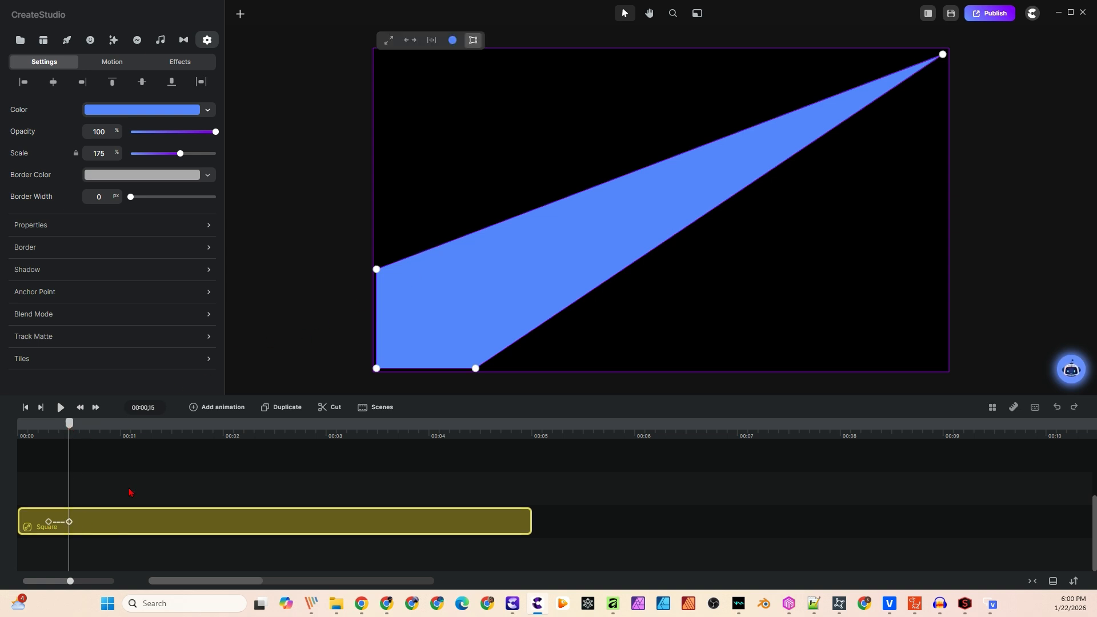
- Add a Linear Position, Scale and Distortion animation from 00:00,15 to 00:00,22, pulling the shape's upper-left and lower-right corners near the canvas centre
click(227, 405)
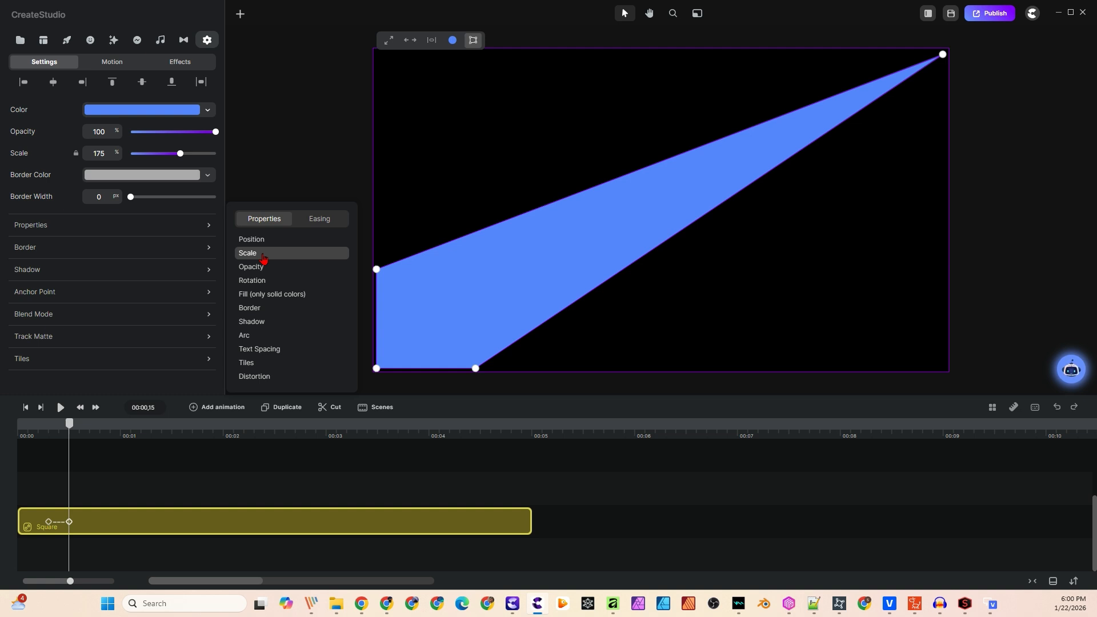
click(256, 379)
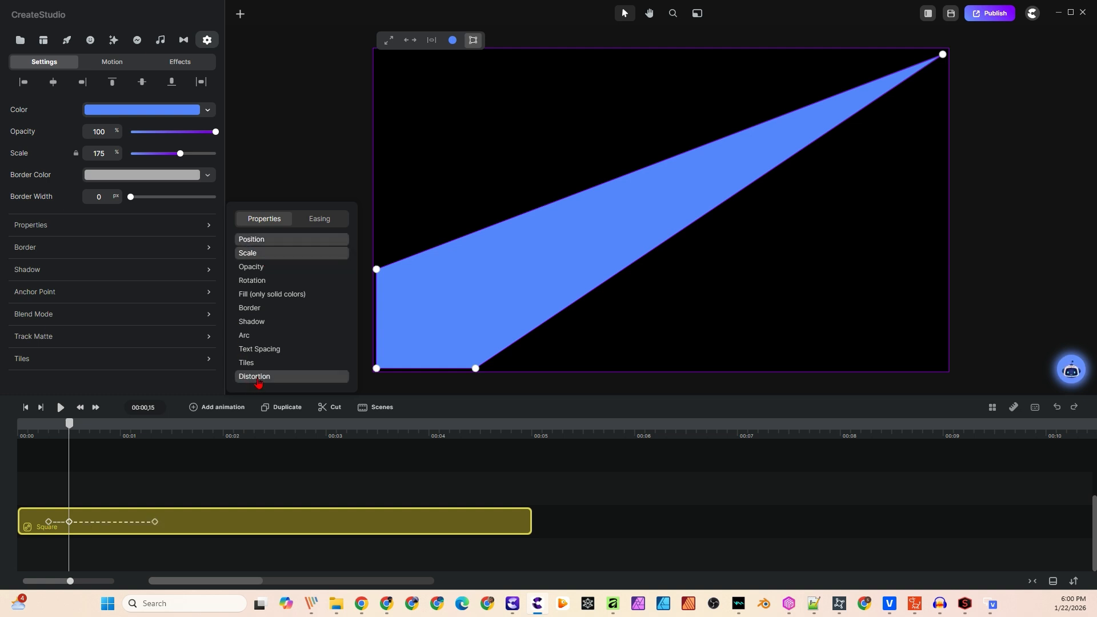
click(309, 223)
click(251, 296)
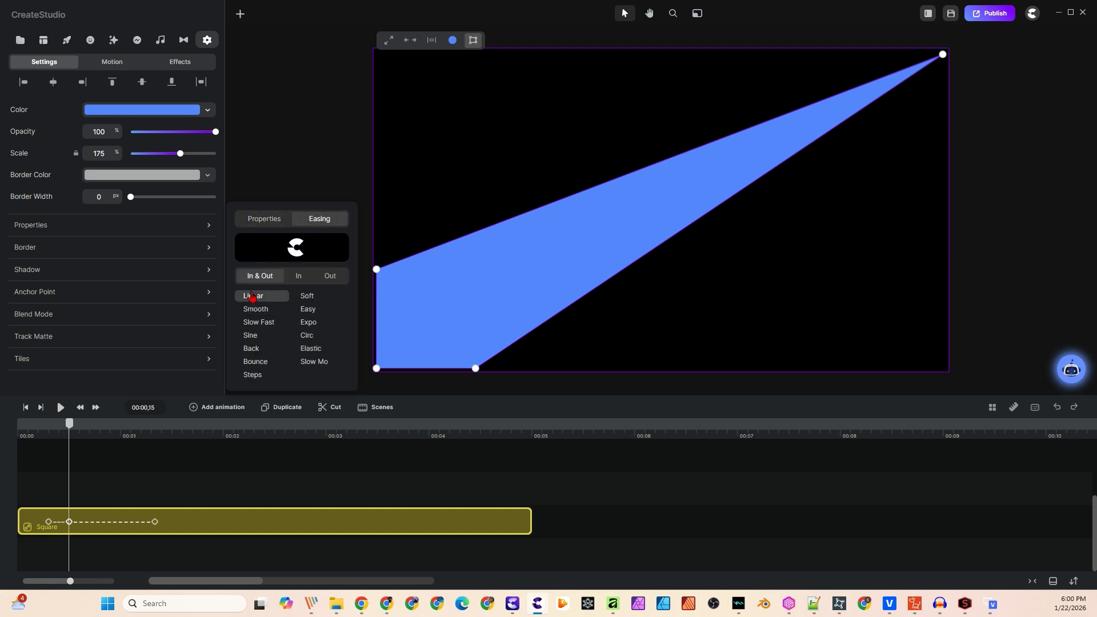
drag(154, 521, 89, 522)
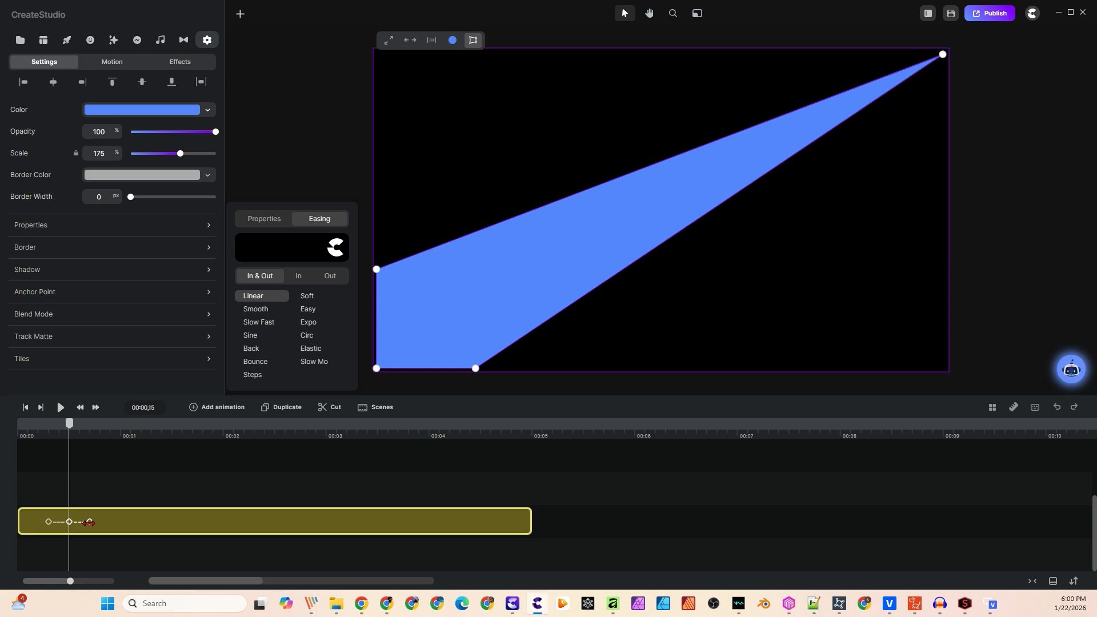
drag(92, 523, 93, 523)
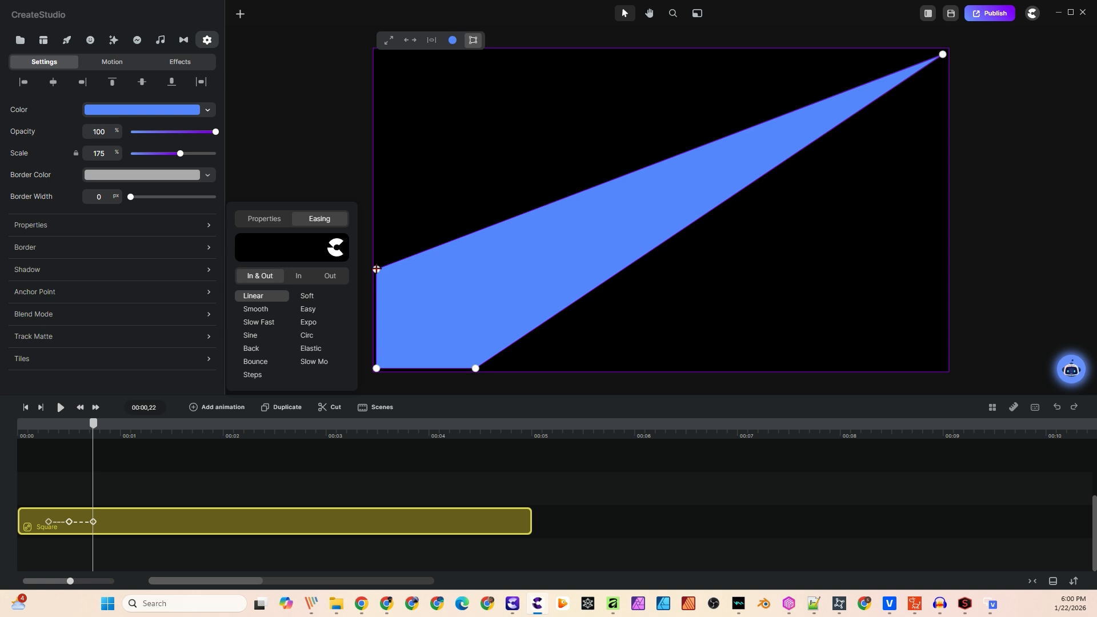
drag(377, 269, 622, 183)
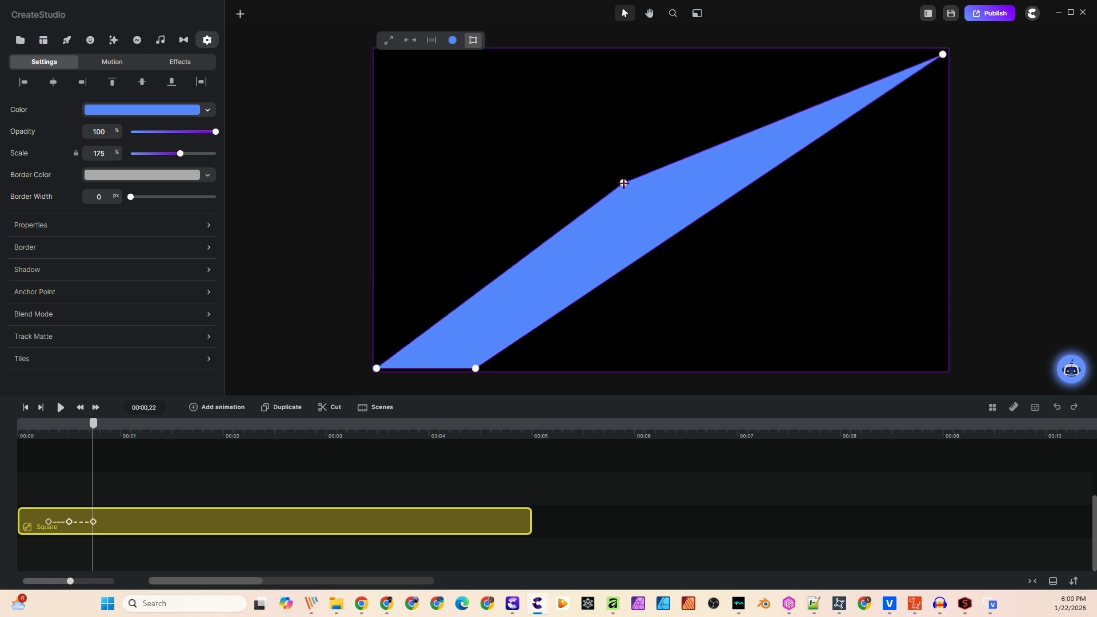
drag(475, 369, 667, 237)
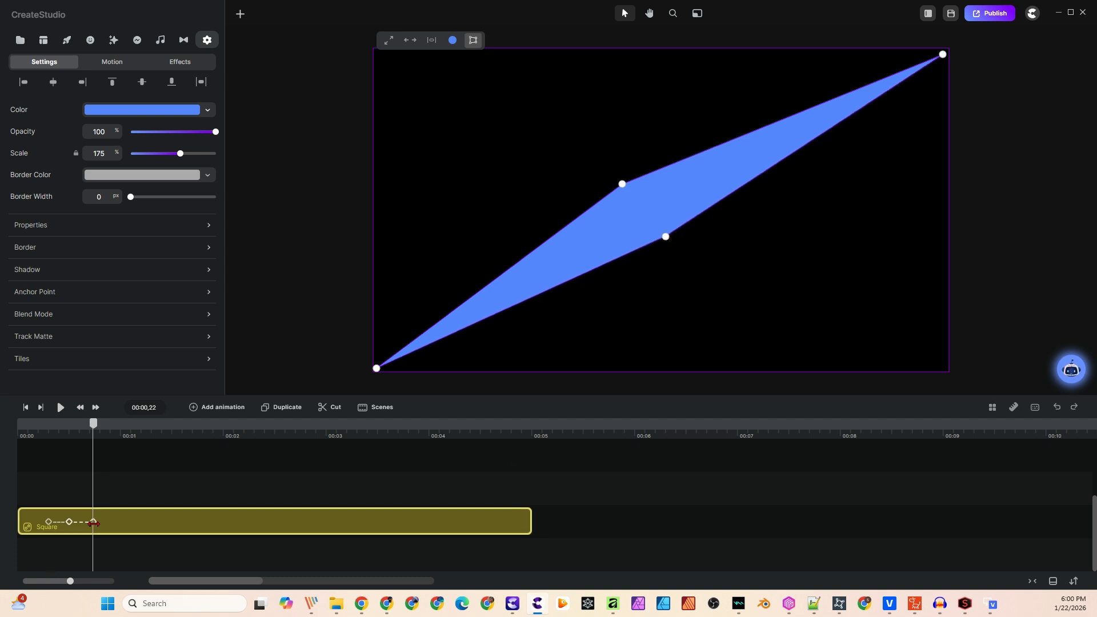
- Add a third Linear animation of Position, Scale and Distortion, running from 00:00,22 to 00:00,29
click(224, 412)
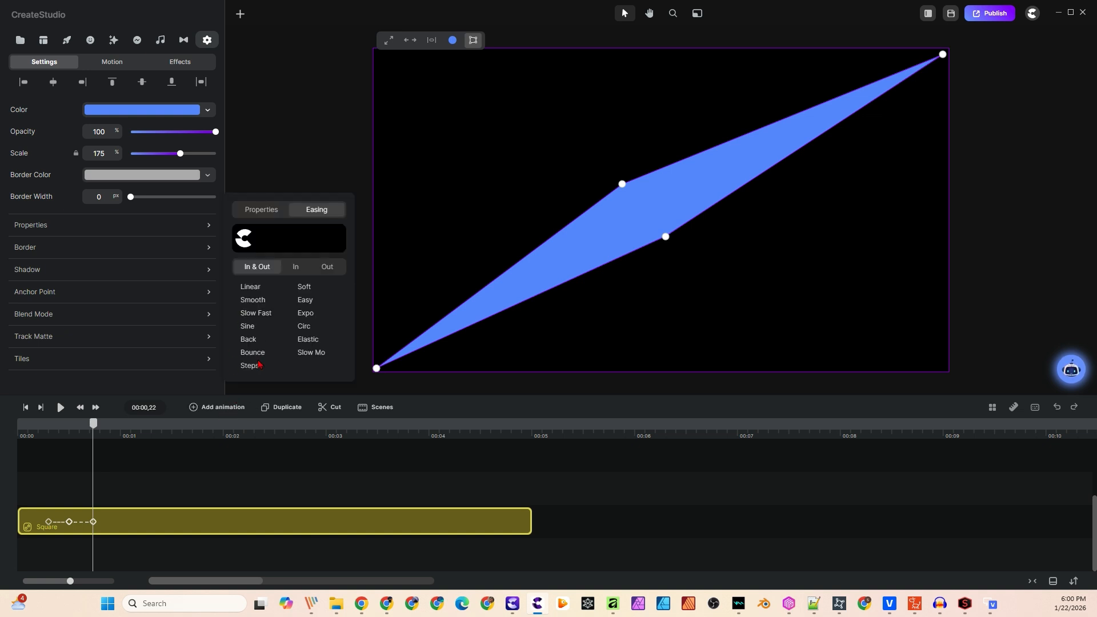
click(250, 287)
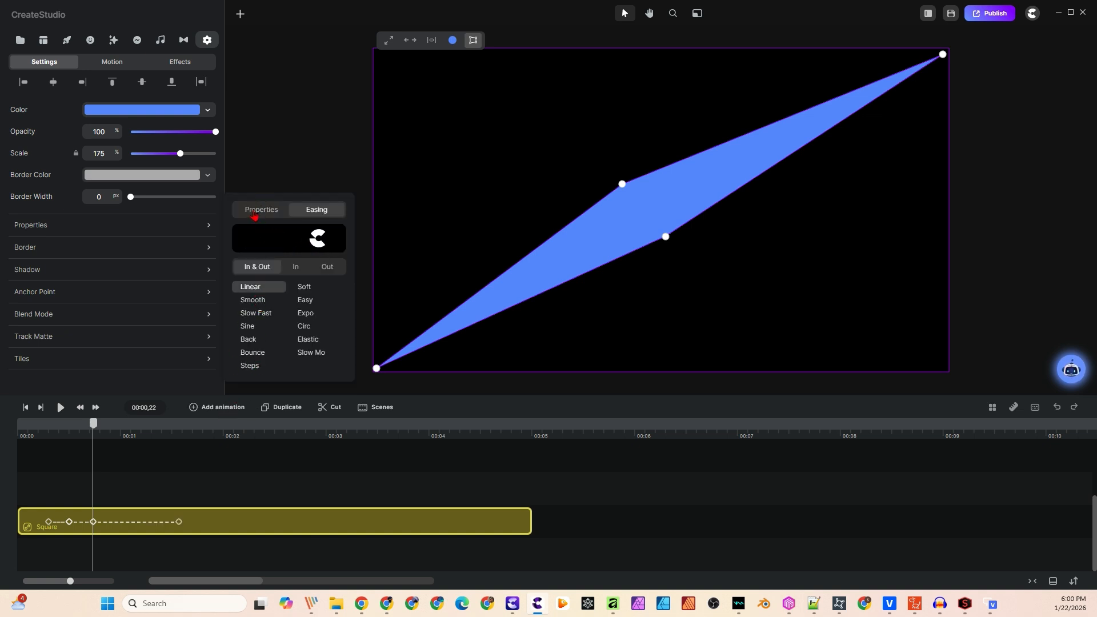
click(255, 215)
click(257, 371)
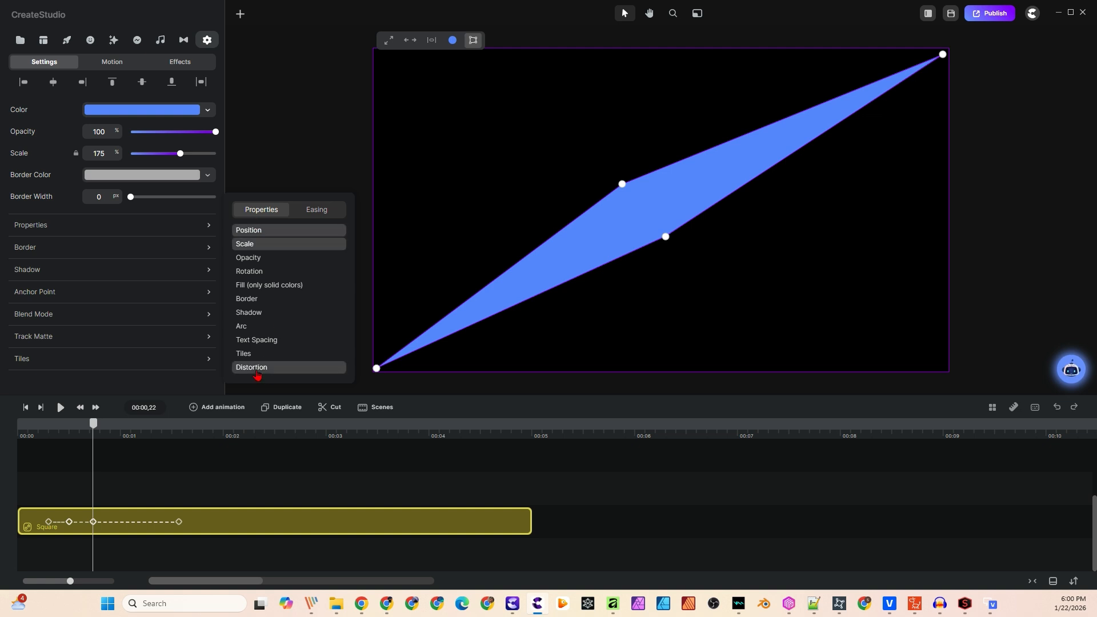
drag(179, 521, 117, 522)
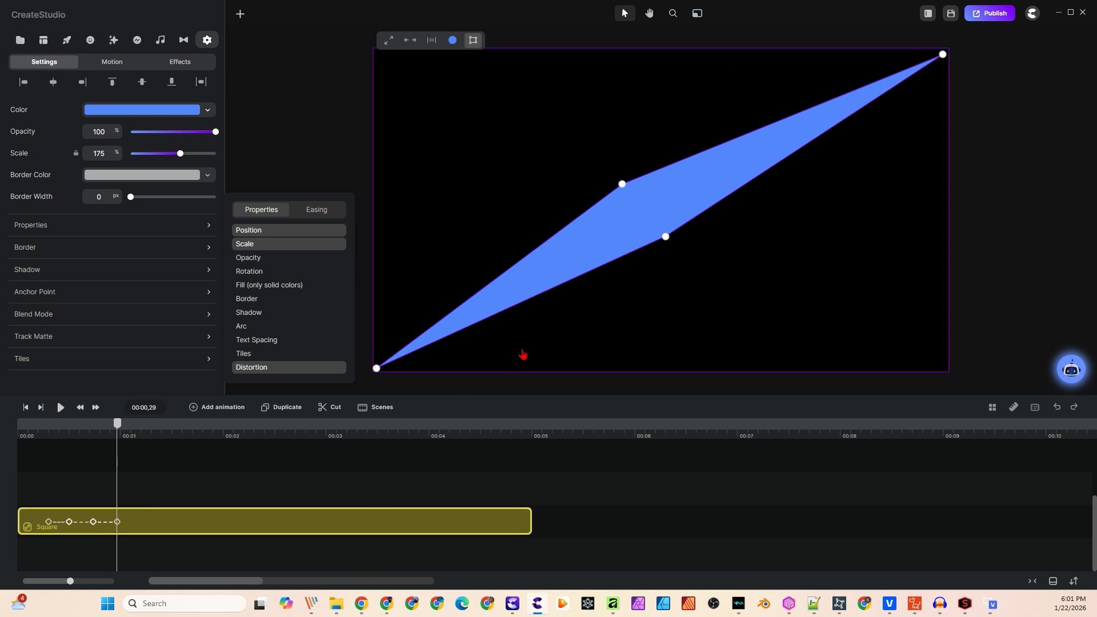
- Distort the shape at 00:00,29 by gathering its remaining three corners into a small square in the canvas's upper-right corner
drag(622, 183, 902, 56)
drag(665, 237, 941, 87)
drag(376, 367, 905, 87)
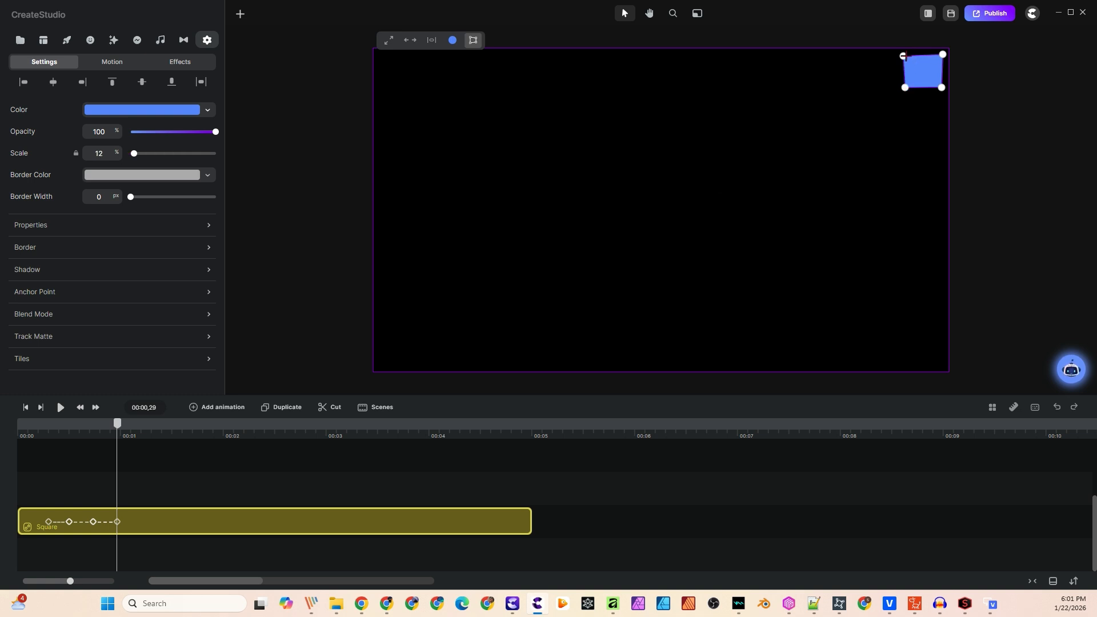
drag(903, 56, 906, 55)
- Play the three-part square animation from the start and return the playhead to 00:00,00
drag(119, 429, 19, 426)
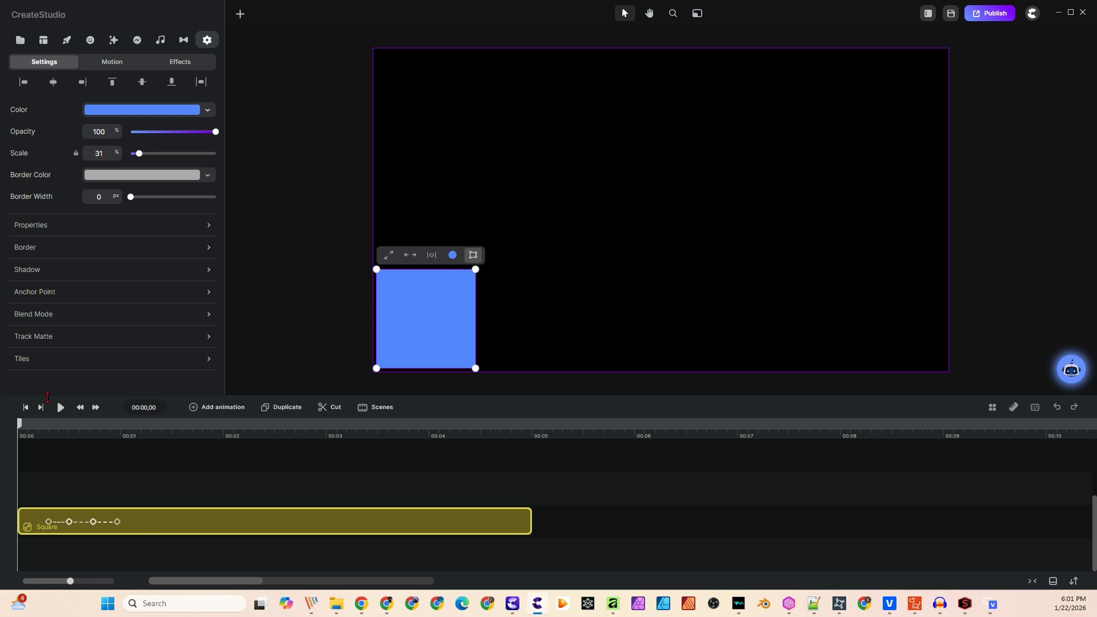
click(61, 417)
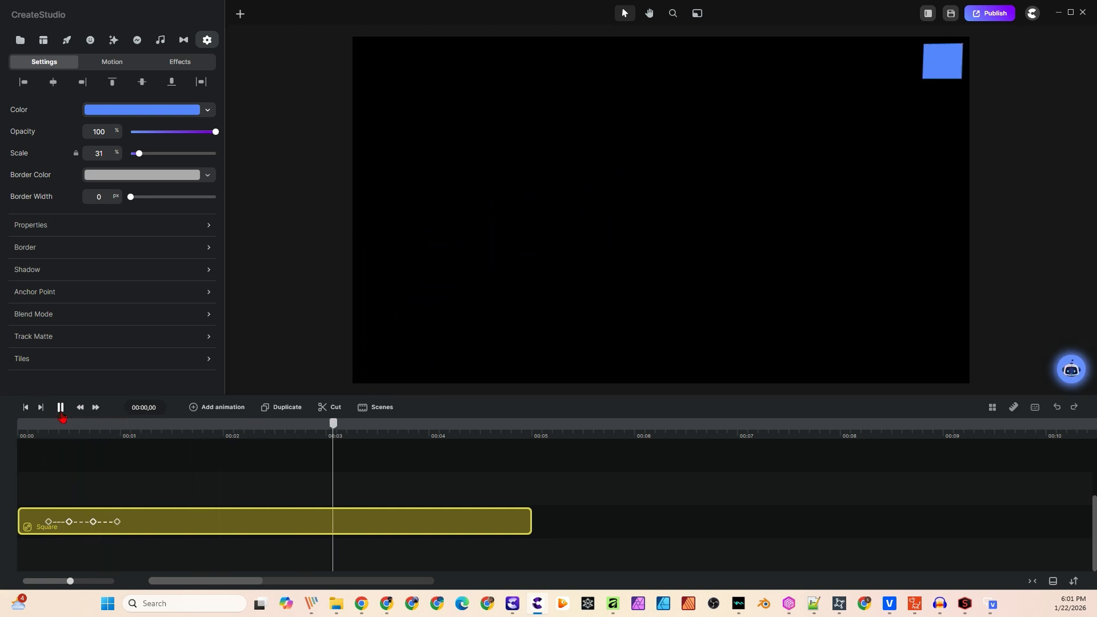
key(space)
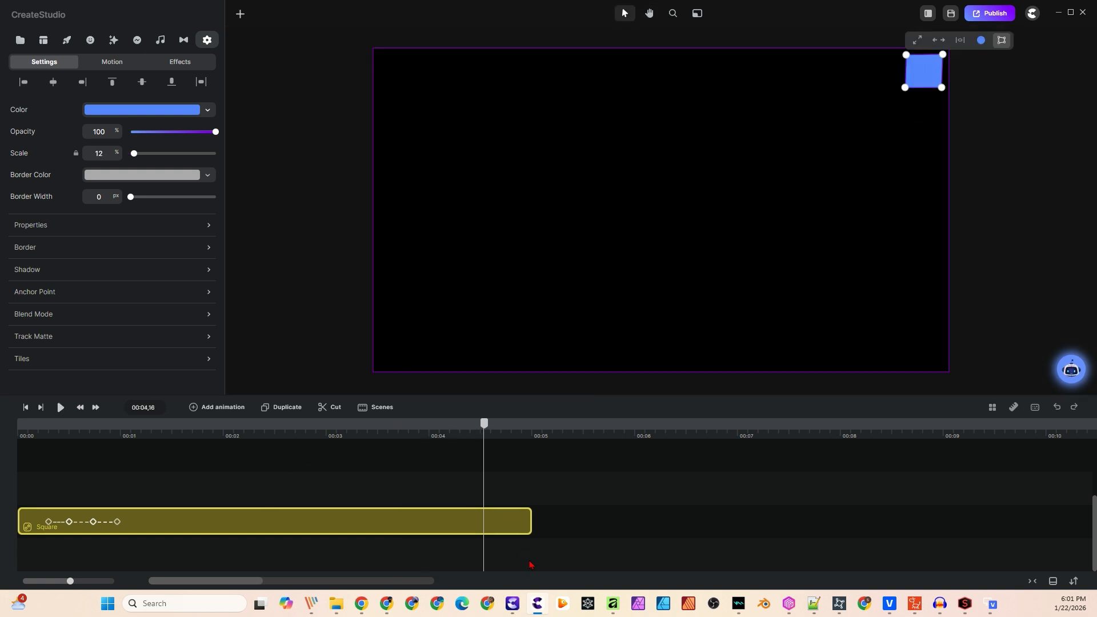
drag(484, 424, 17, 443)
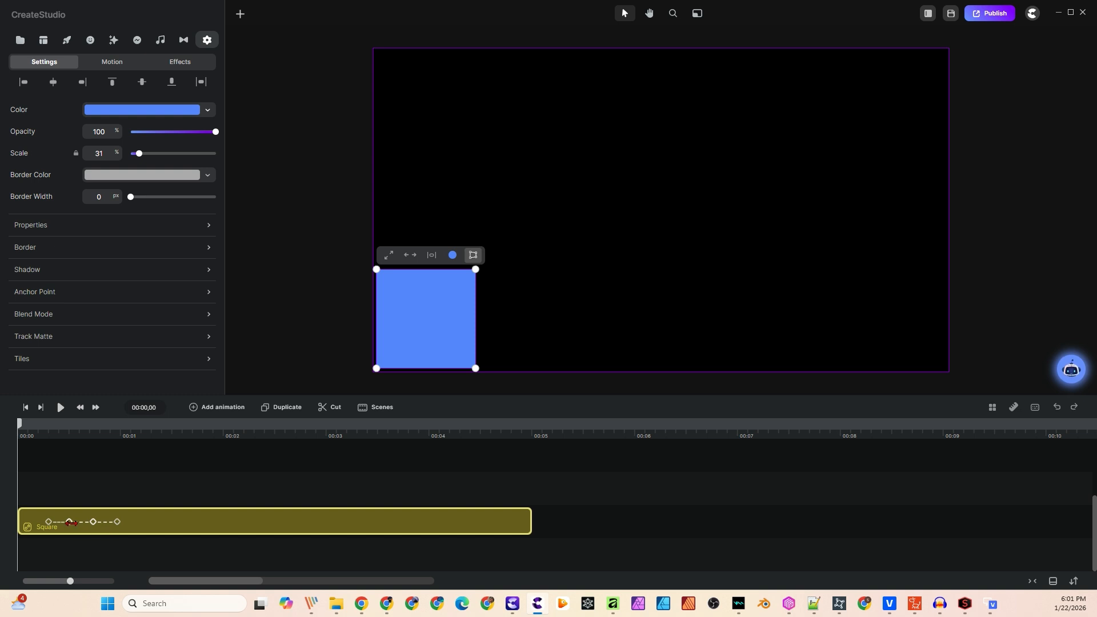
- Delete the middle animation segment from the square's layer and move the last segment directly behind the first one at 00:00,15
mouse_move(108, 526)
mouse_down()
mouse_move(135, 526)
mouse_move(88, 526)
mouse_up()
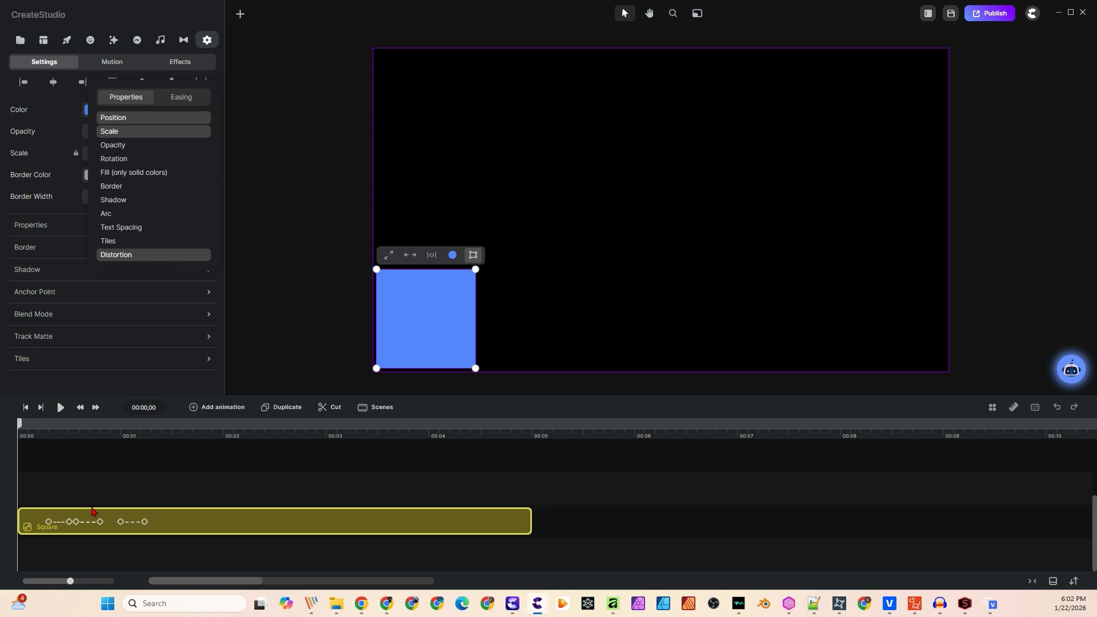
key(Delete)
drag(133, 521, 81, 522)
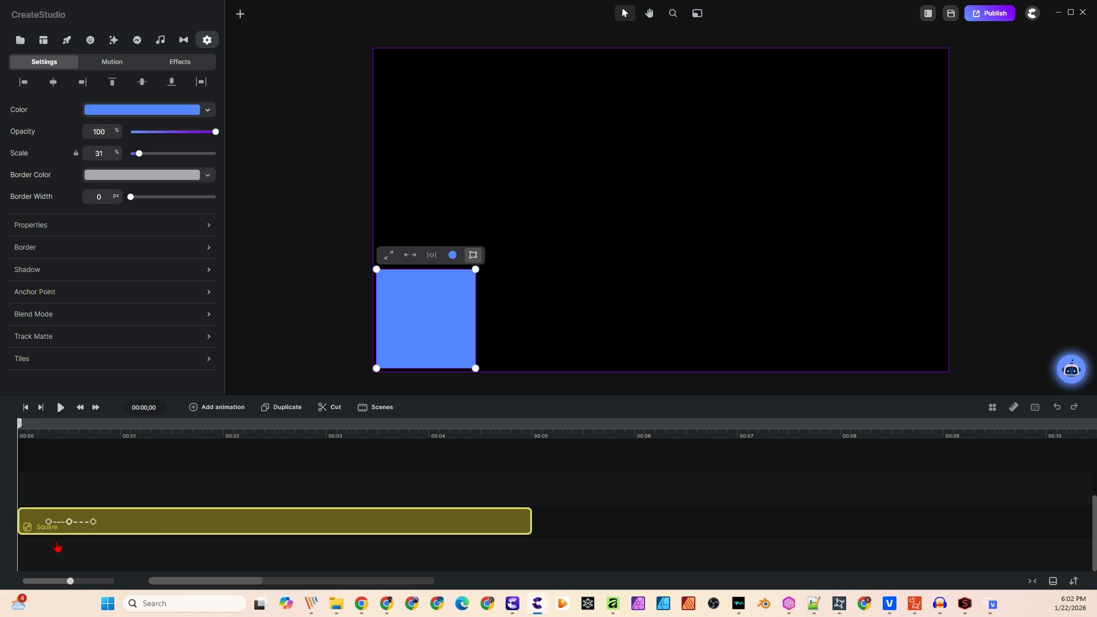
click(92, 522)
- Preview the shortened two-part animation and return the playhead to 00:00,00
click(59, 409)
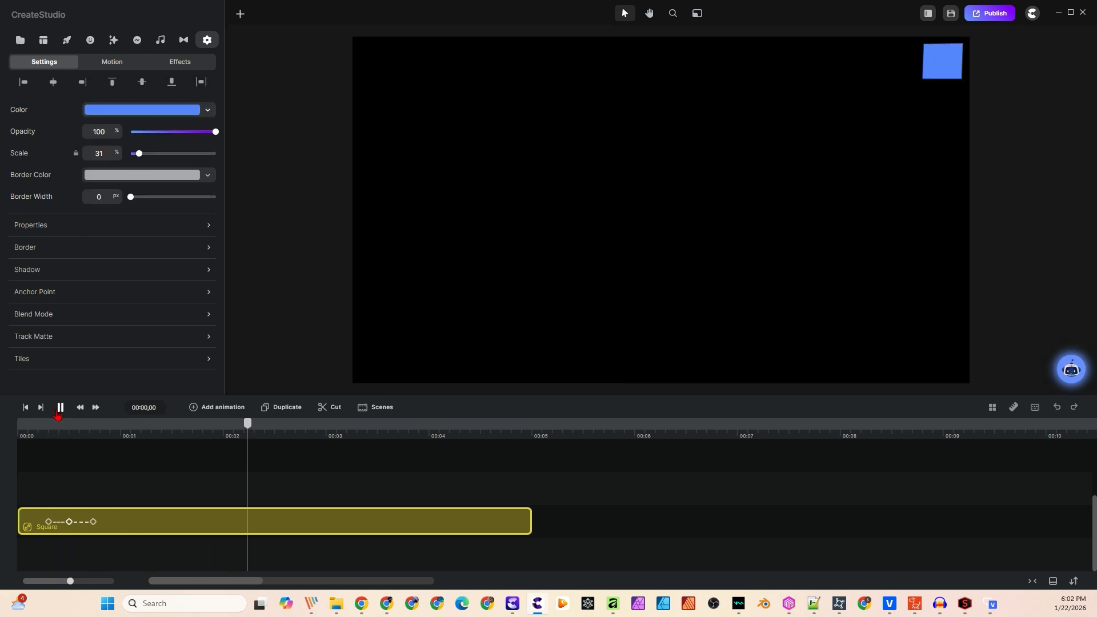
click(60, 408)
drag(318, 431, 8, 436)
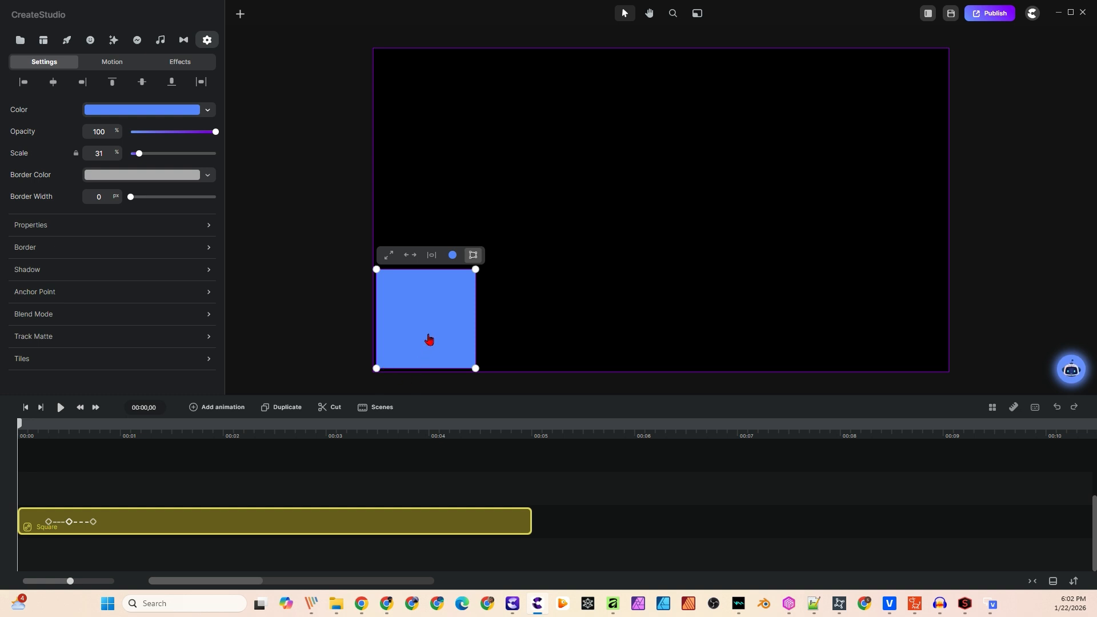
- Draw a closed four-sided shape in the canvas's upper-left corner with the Pen tool, about as wide as the blue square
click(243, 15)
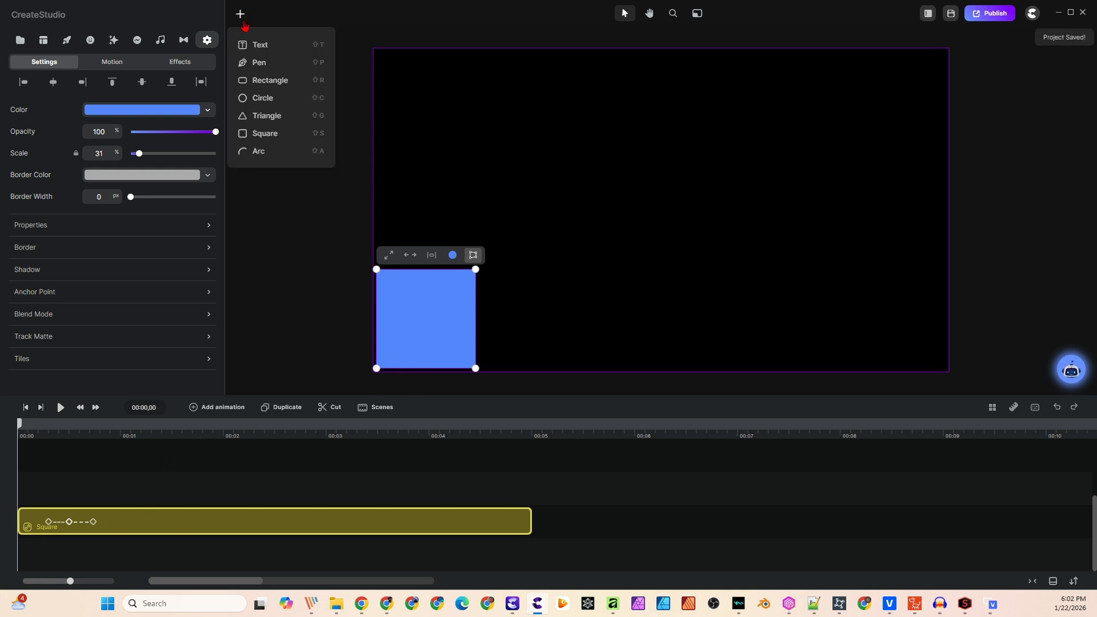
click(263, 61)
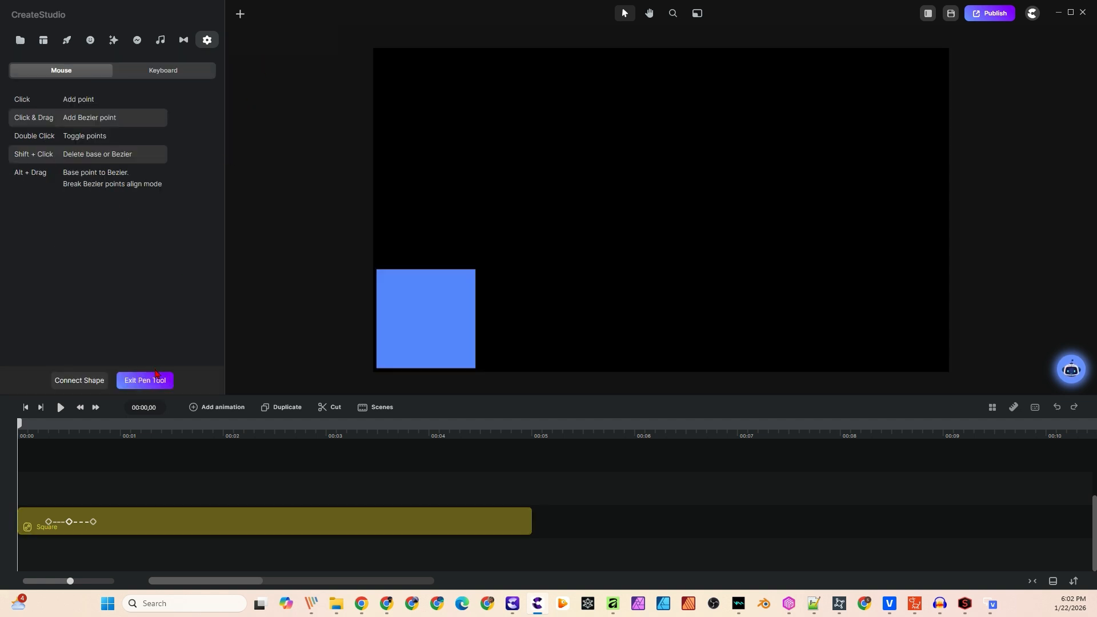
click(378, 52)
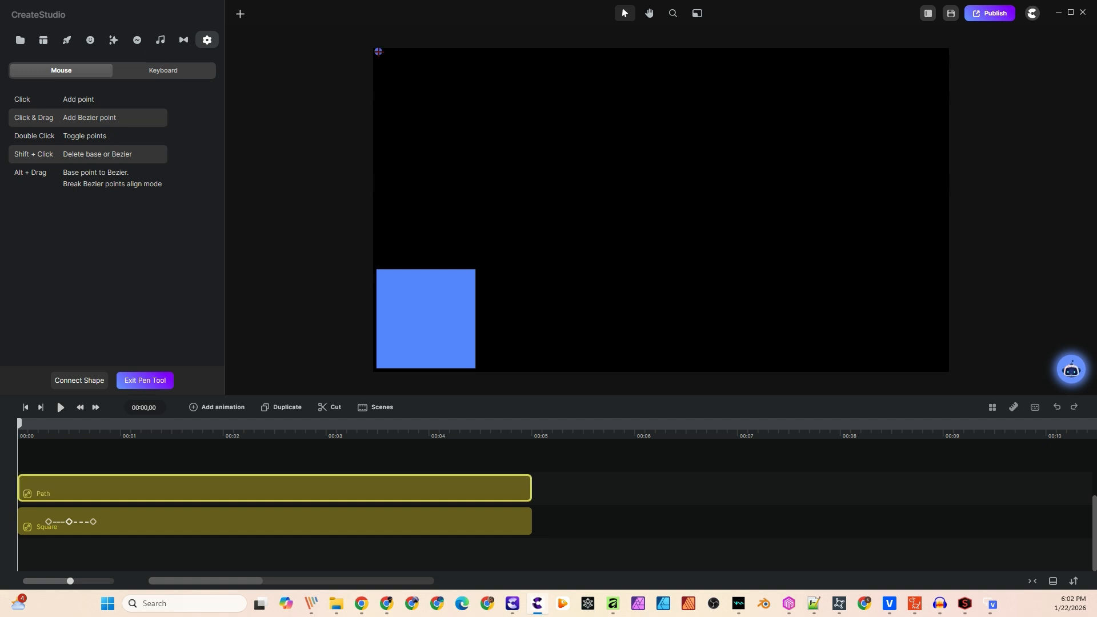
click(480, 51)
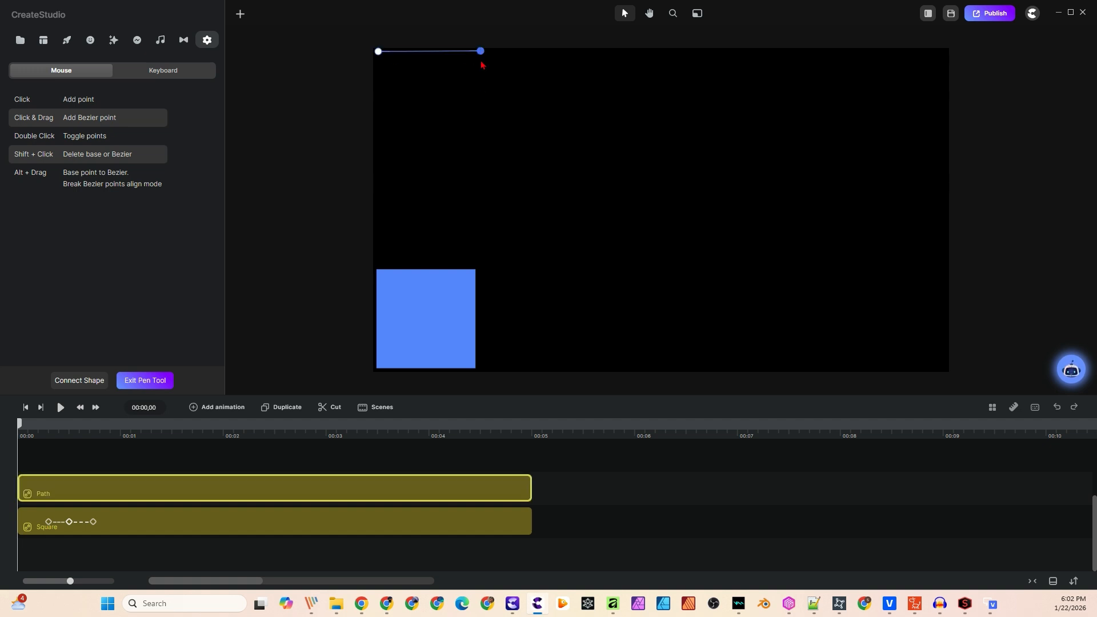
click(476, 129)
click(377, 131)
click(378, 52)
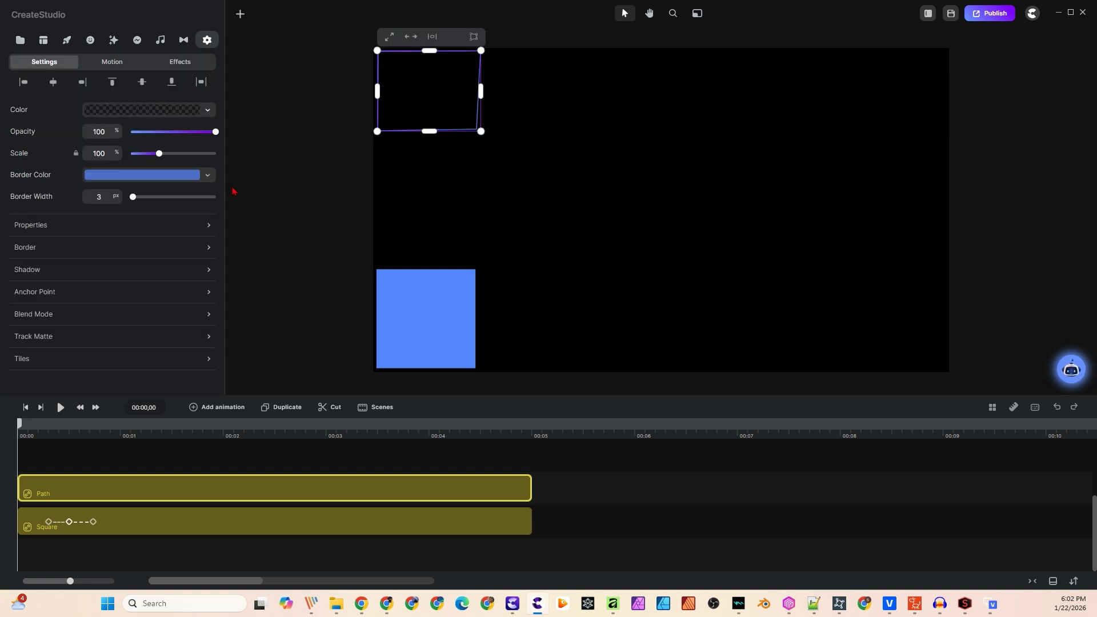
- Set the new path's border width to 0 px and fill it with the magenta-purple favorite color
drag(133, 196, 107, 193)
click(144, 112)
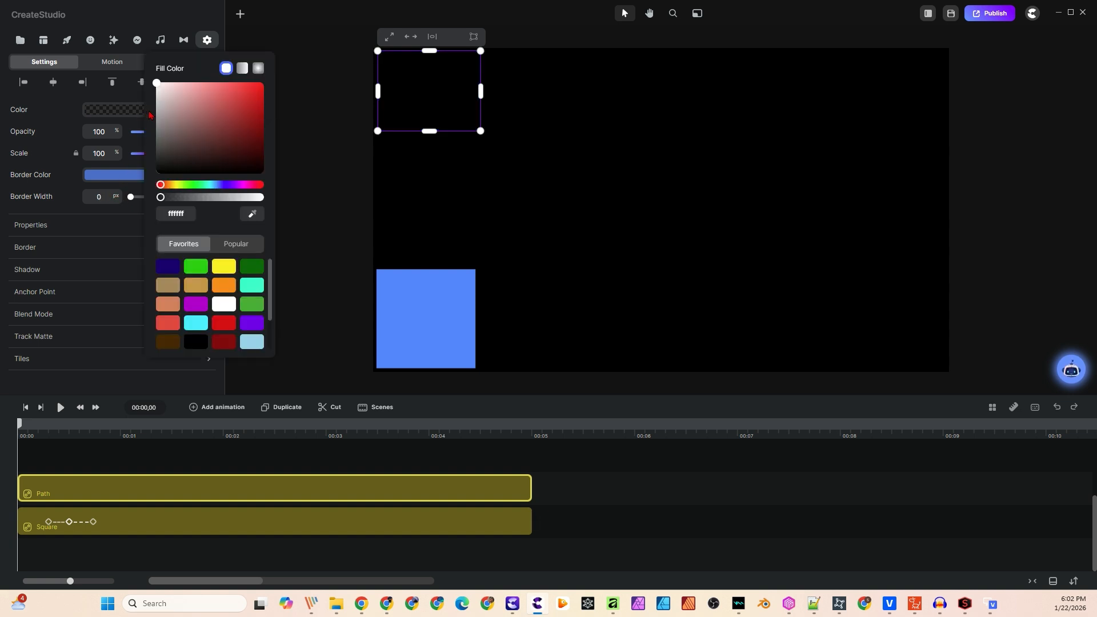
click(196, 303)
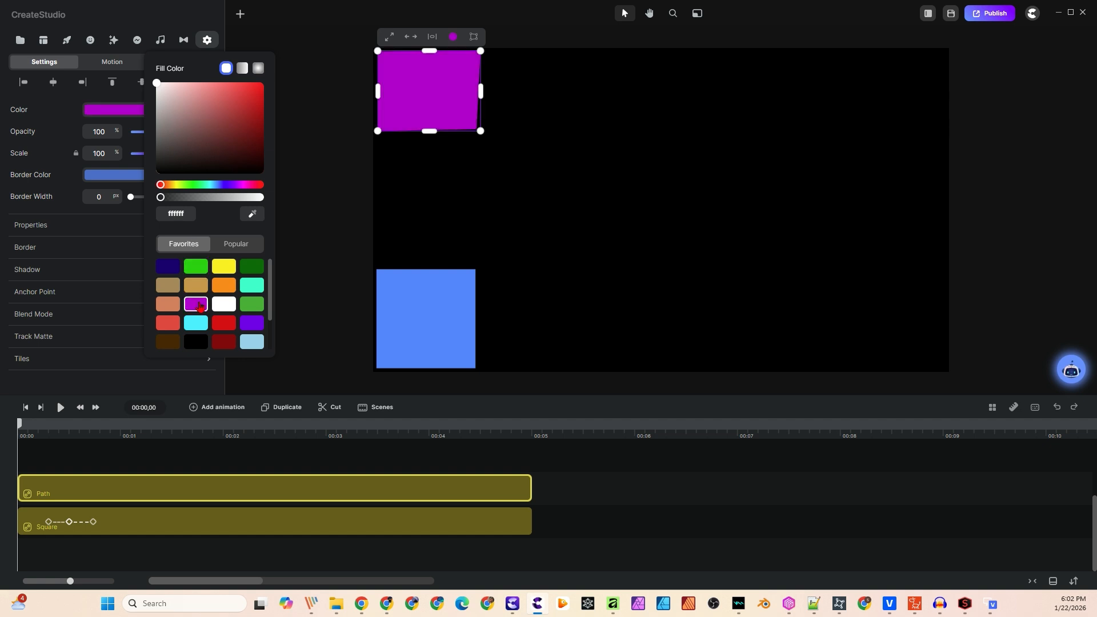
click(312, 187)
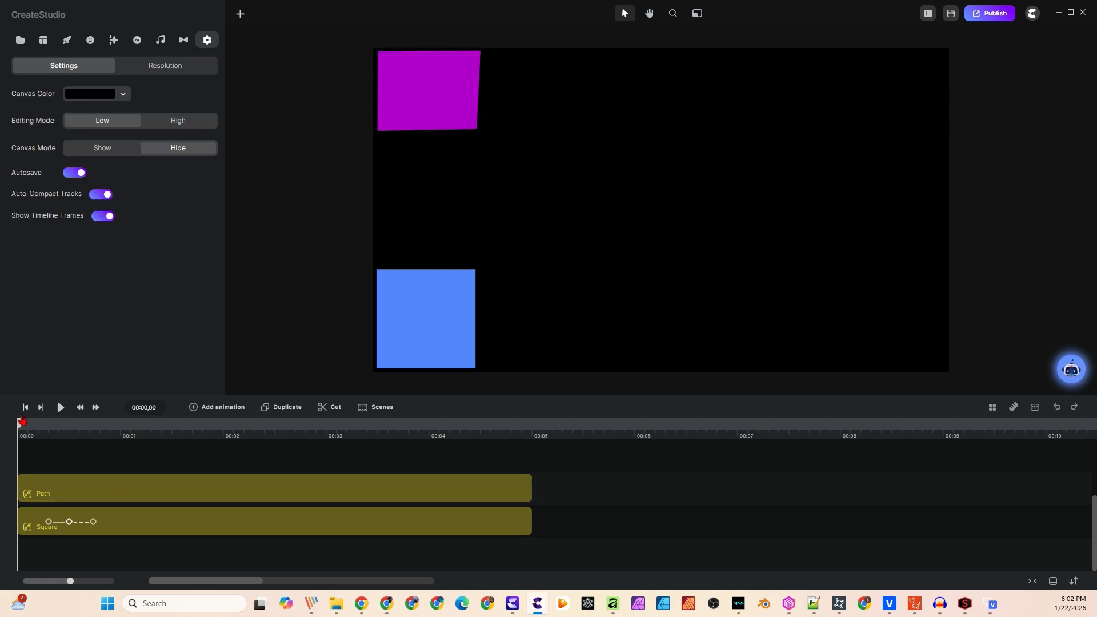
- Add a Distortion animation with Linear easing to the path's layer, running from 00:00,09 to 00:00,15
drag(19, 427, 52, 428)
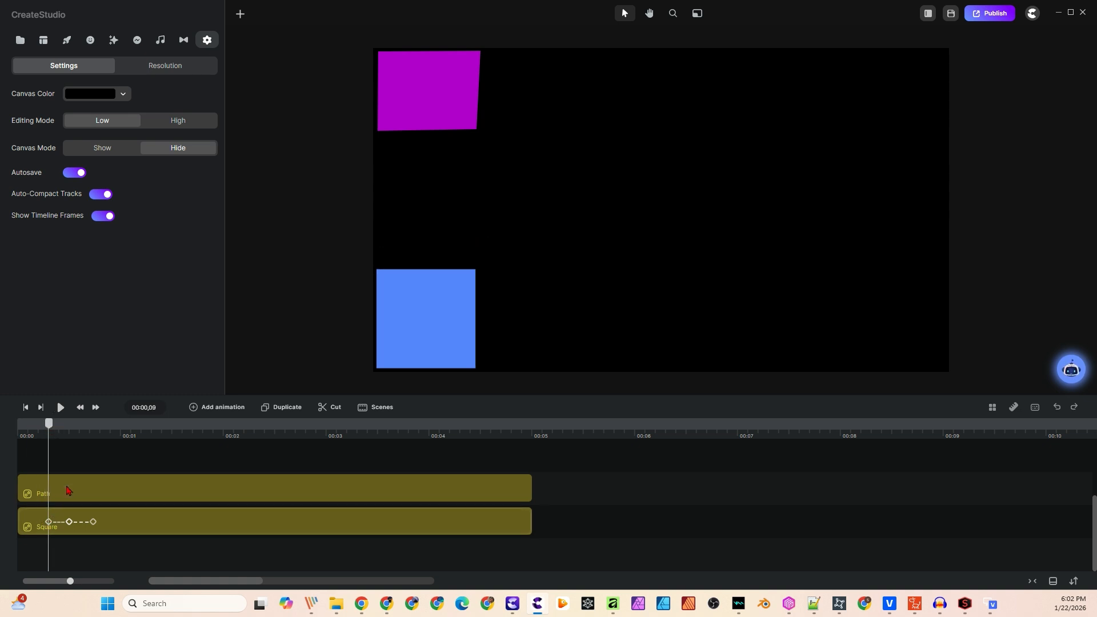
click(222, 409)
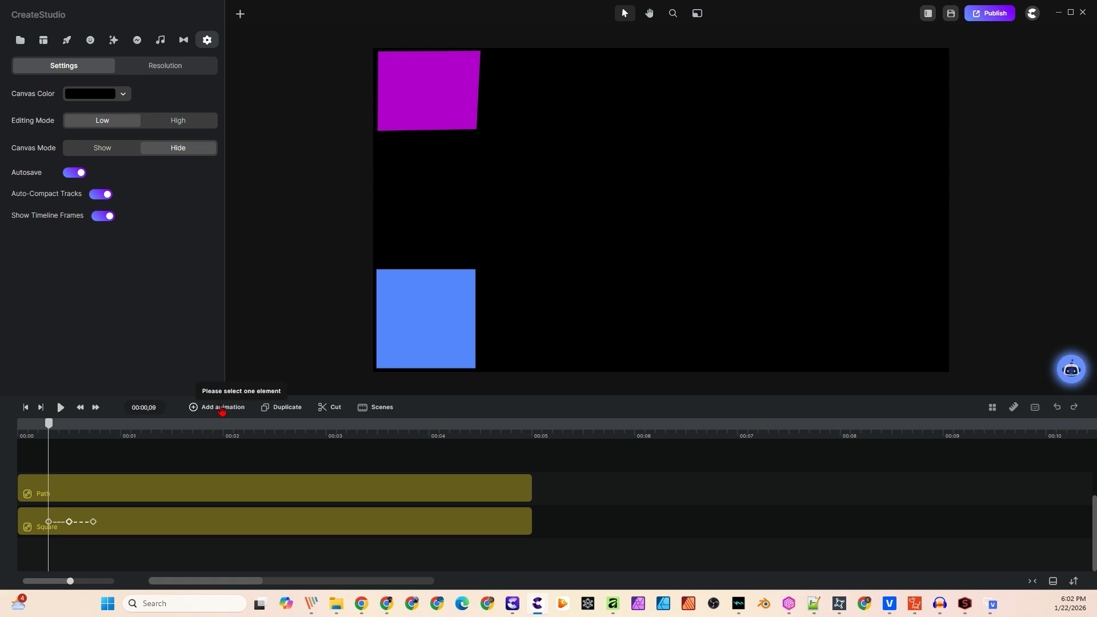
click(63, 494)
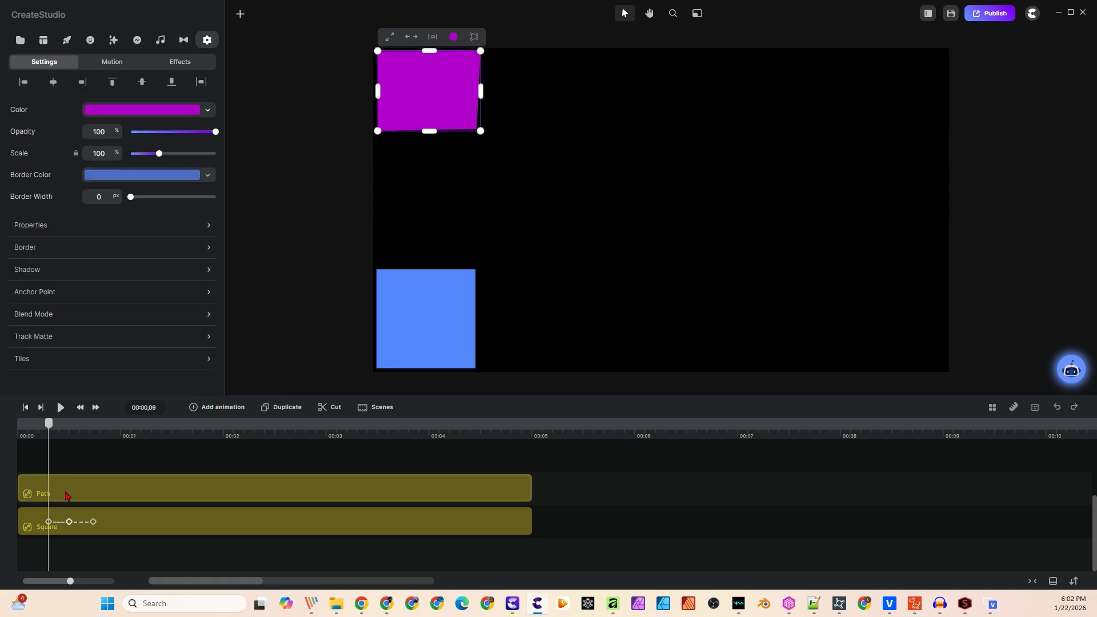
click(213, 413)
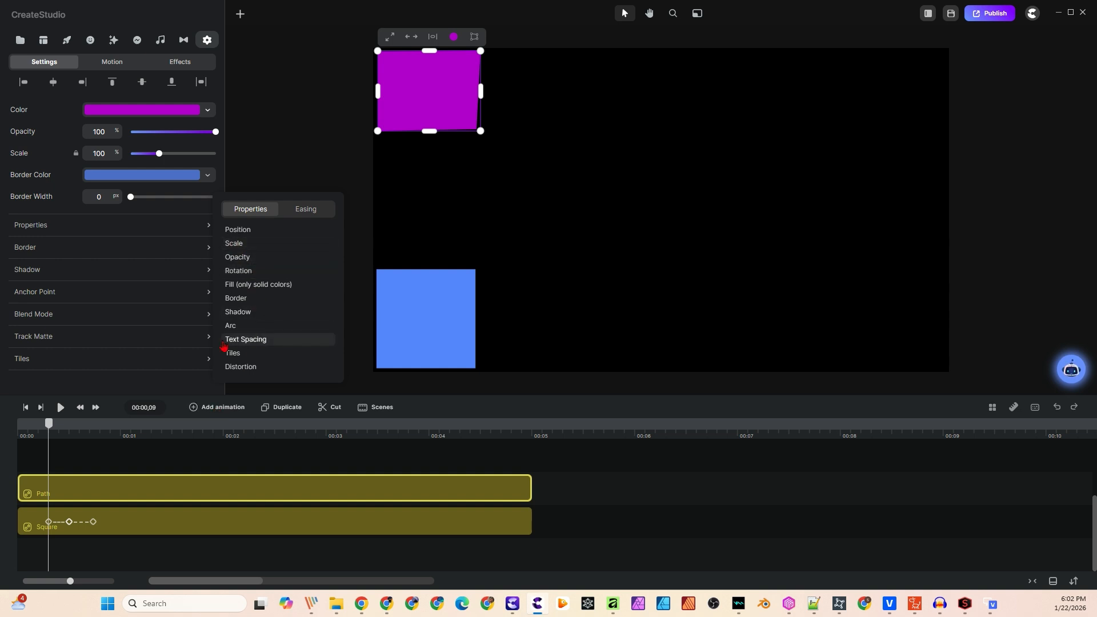
click(242, 367)
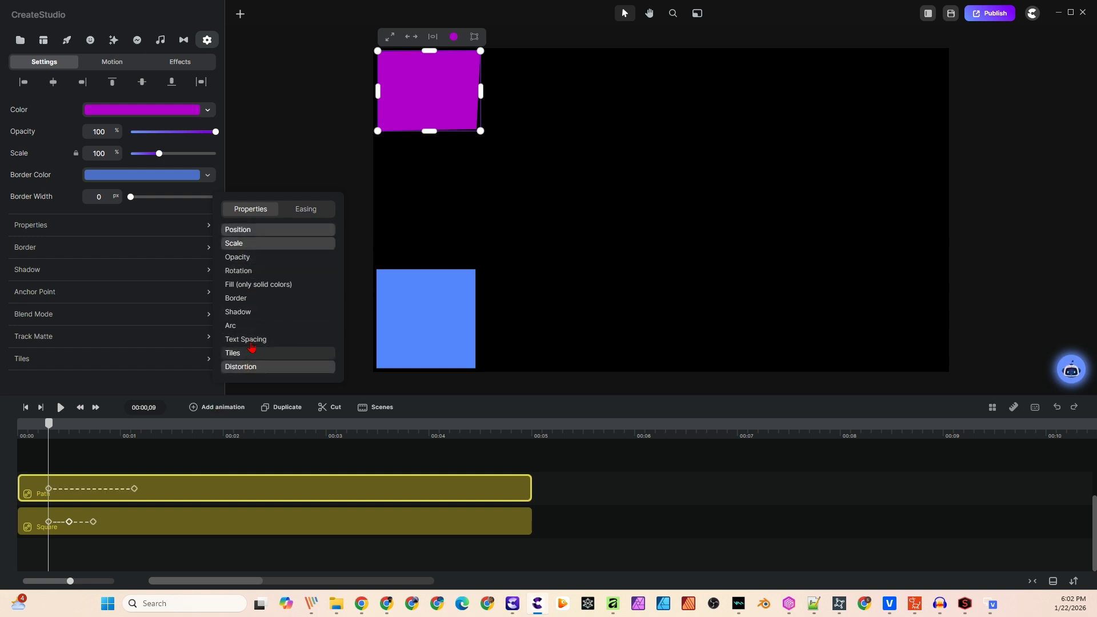
click(306, 214)
click(240, 291)
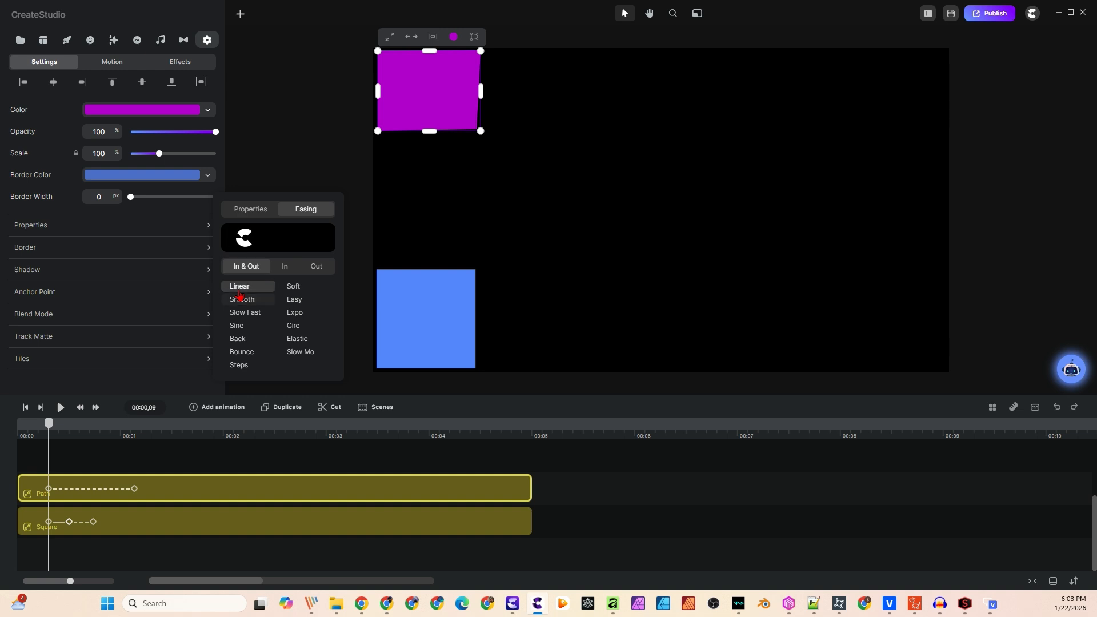
drag(134, 489, 71, 488)
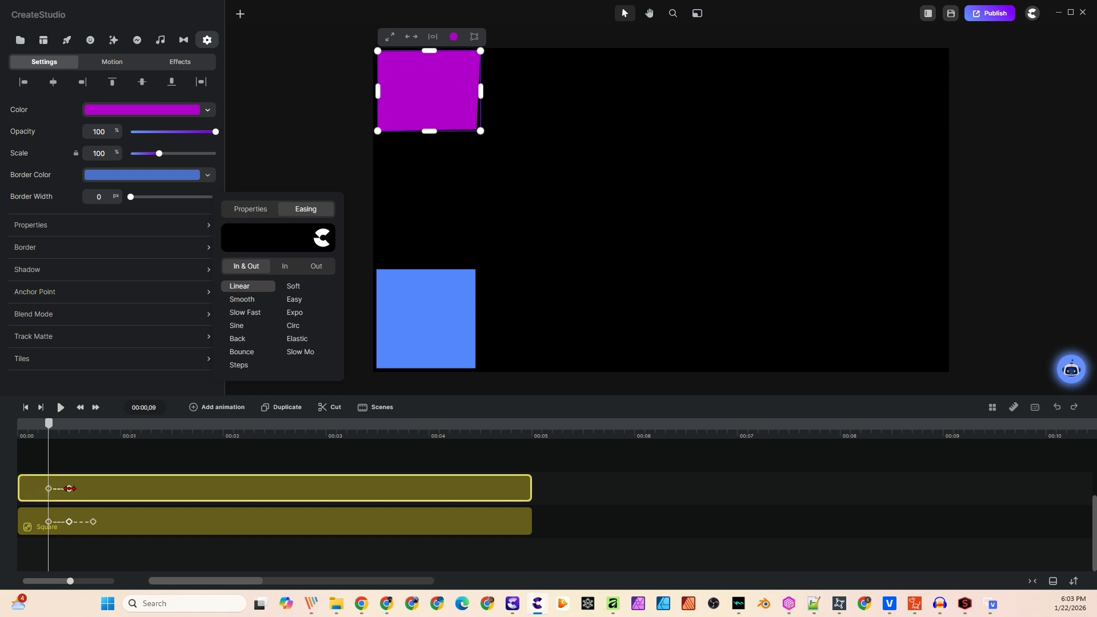
- At 00:00,15, distort the purple shape by stretching its lower-right corner to the canvas's lower-right corner
click(69, 488)
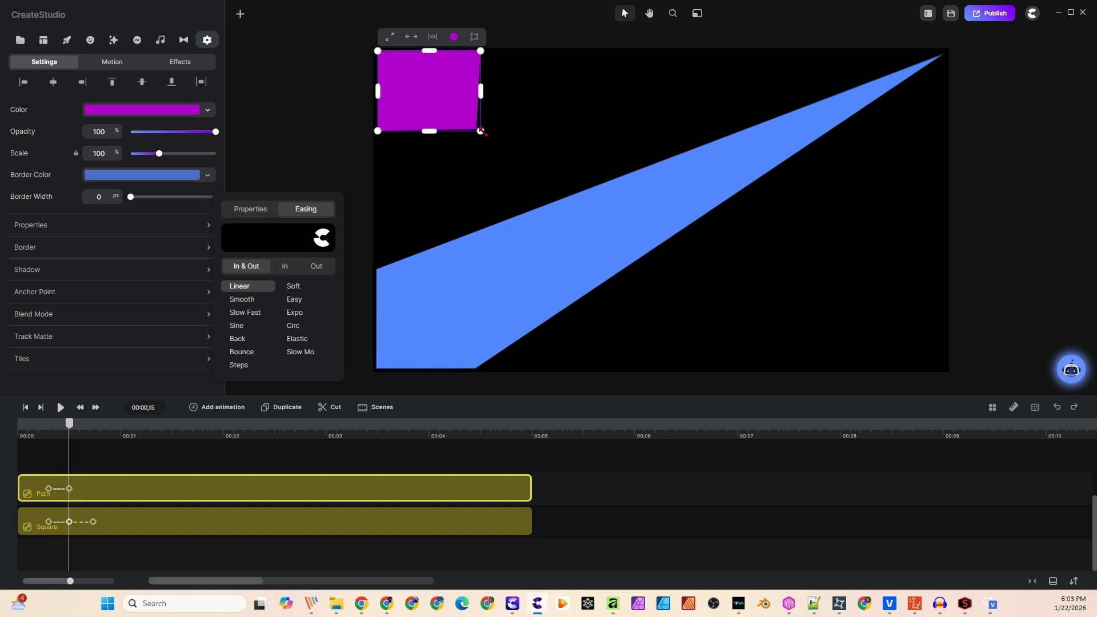
click(474, 36)
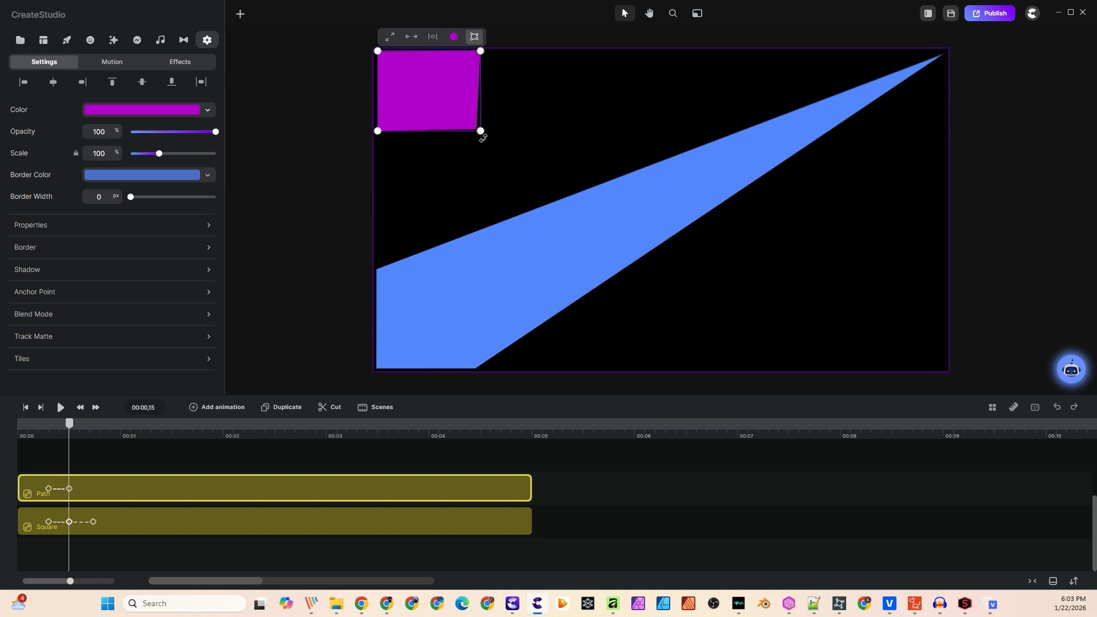
drag(481, 130, 944, 369)
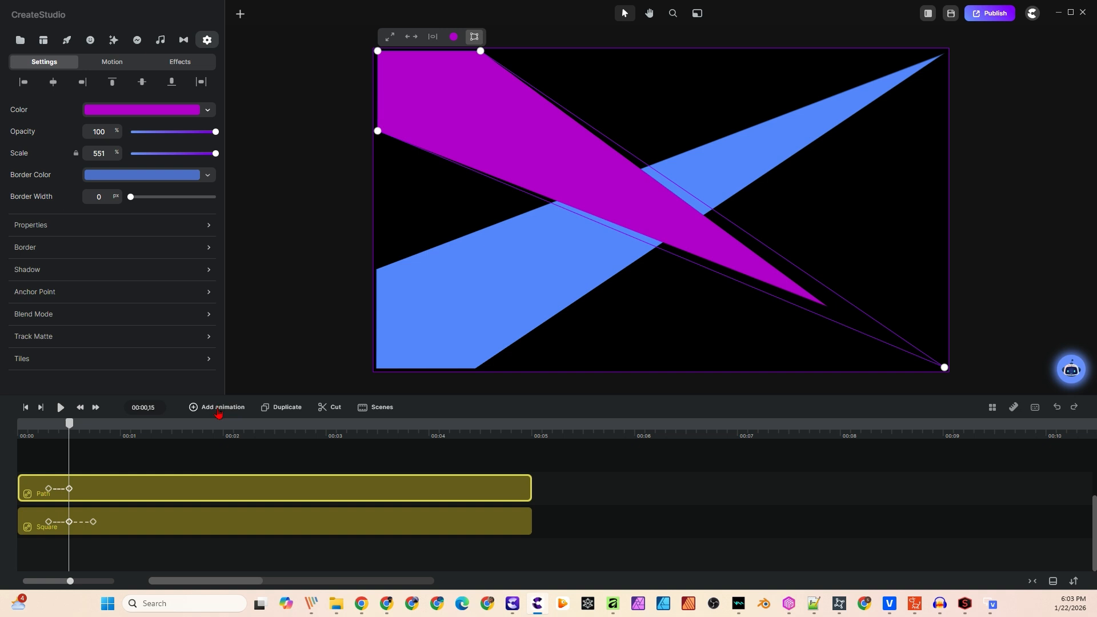
- Chain a second Distortion animation with Linear easing onto the path's layer, running from 00:00,15 to 00:00,22
click(220, 407)
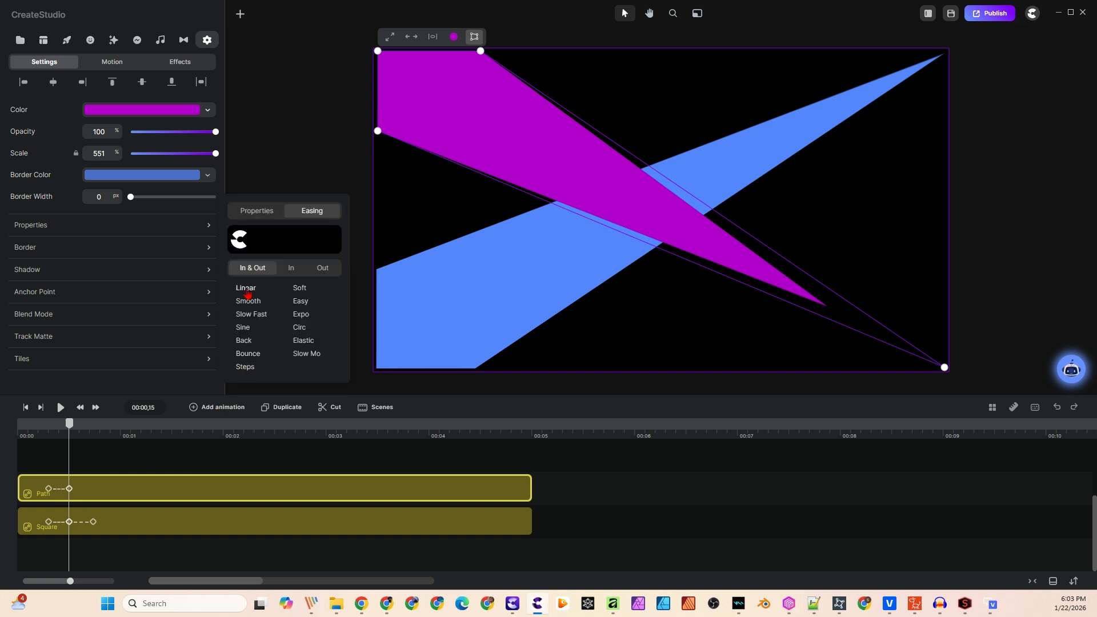
click(245, 288)
click(257, 210)
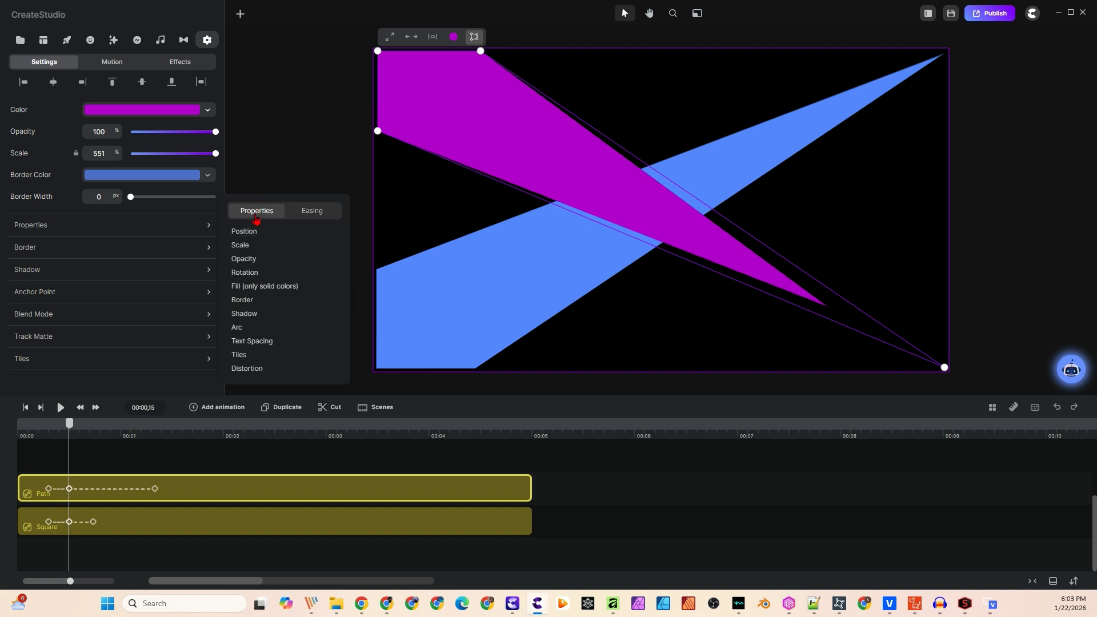
click(250, 371)
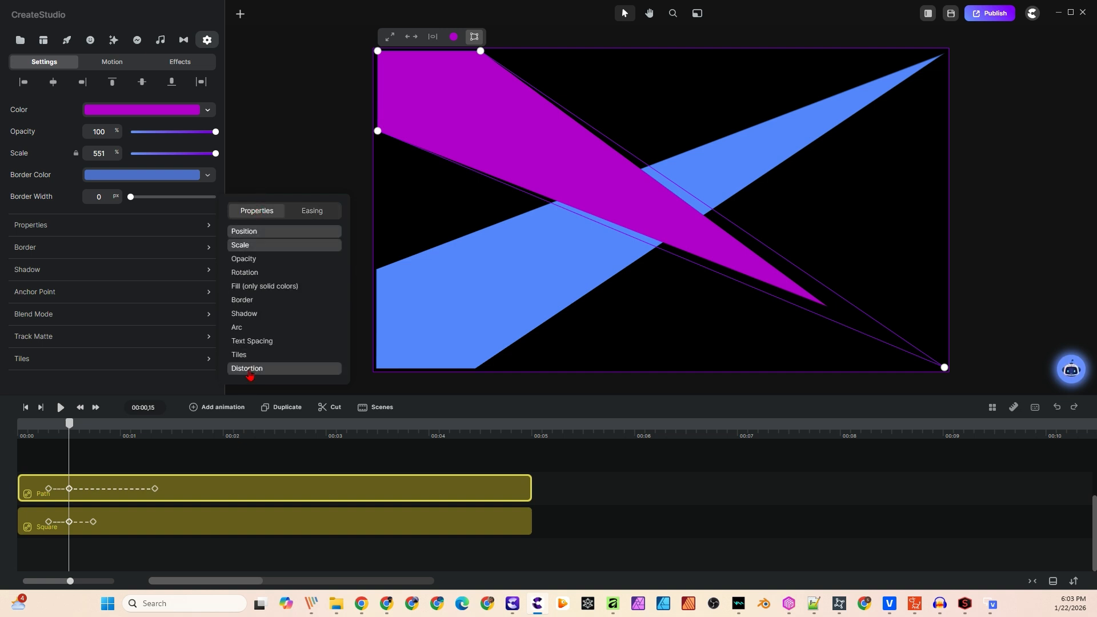
drag(155, 488, 97, 490)
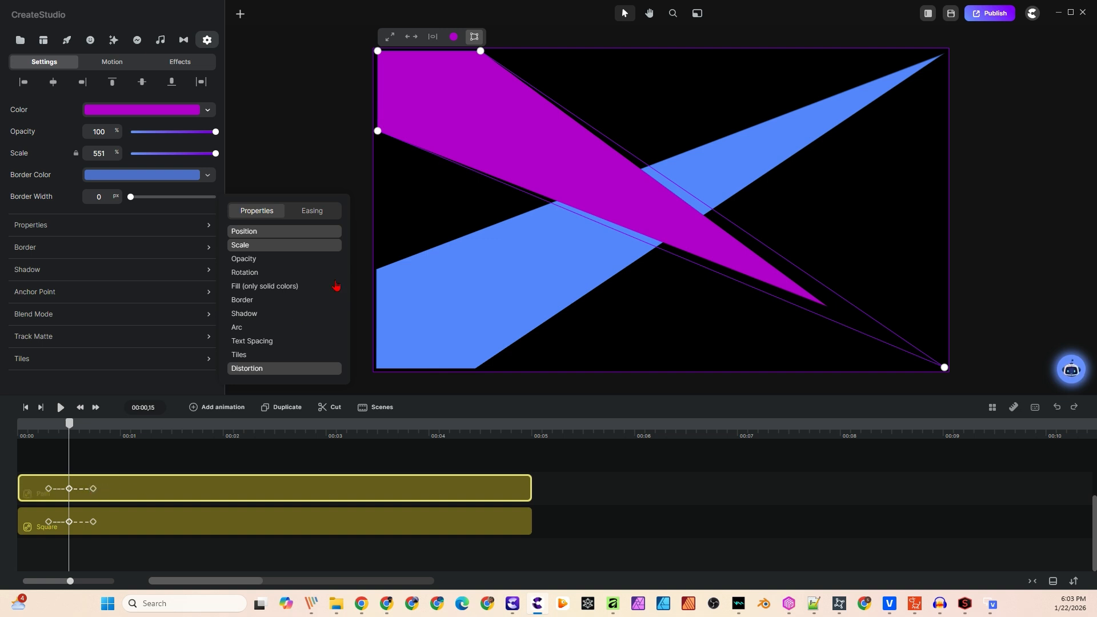
drag(480, 50, 942, 309)
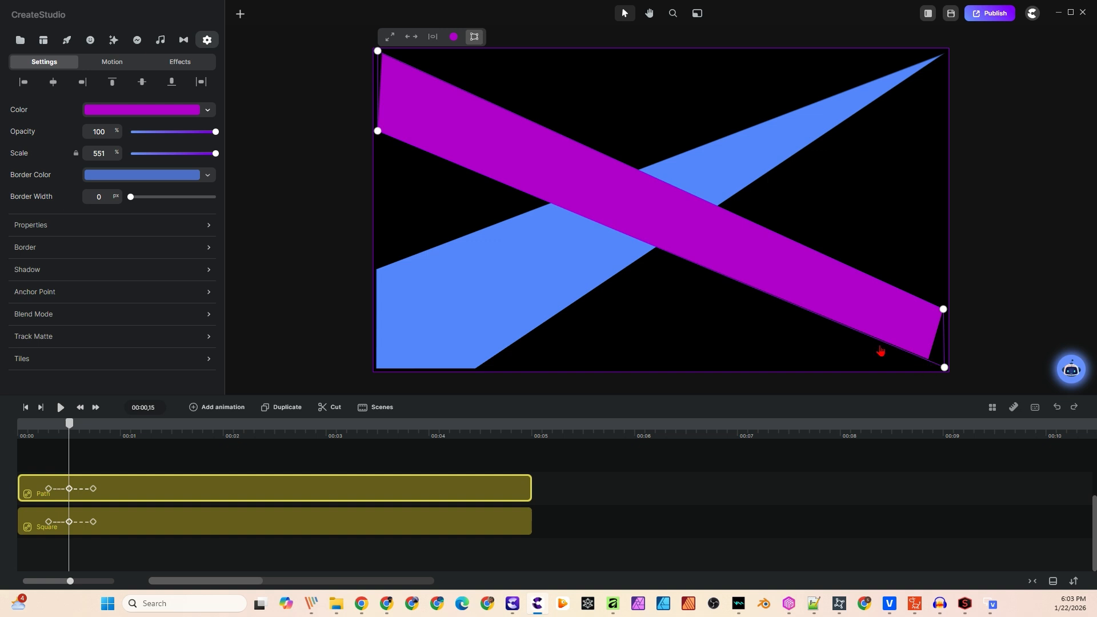
drag(378, 131, 887, 367)
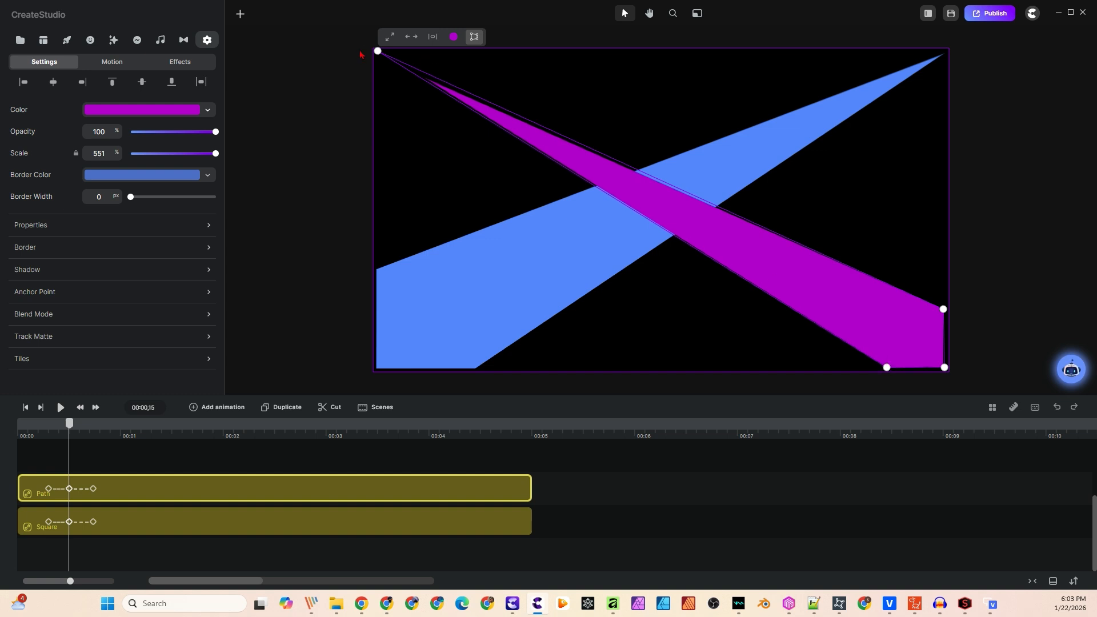
drag(378, 51, 886, 307)
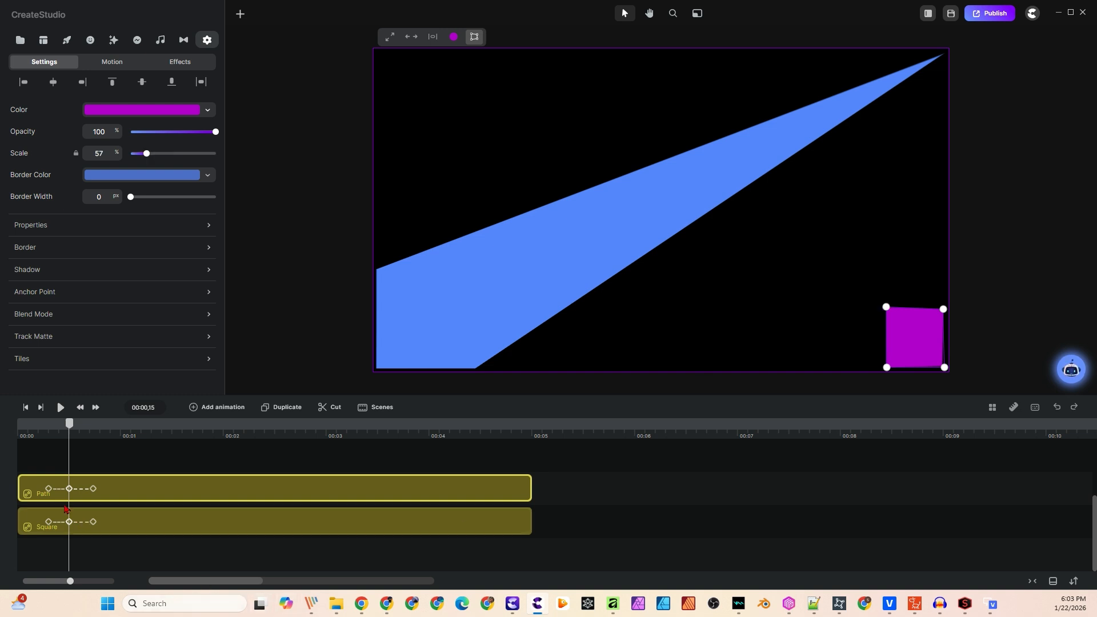
drag(69, 423, 72, 452)
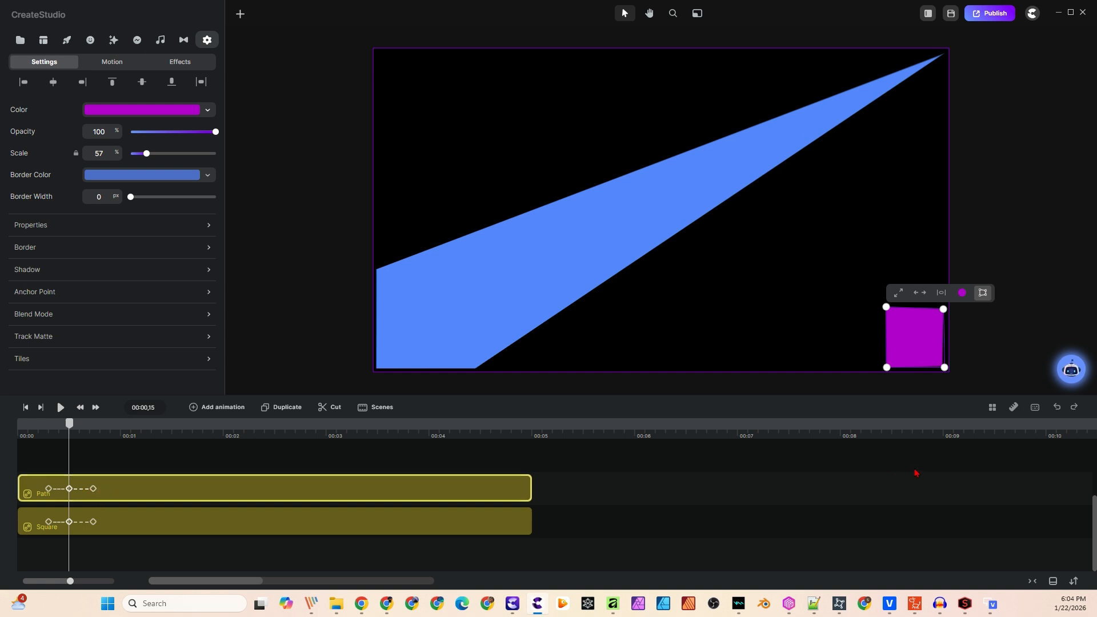
click(1060, 413)
click(1060, 413)
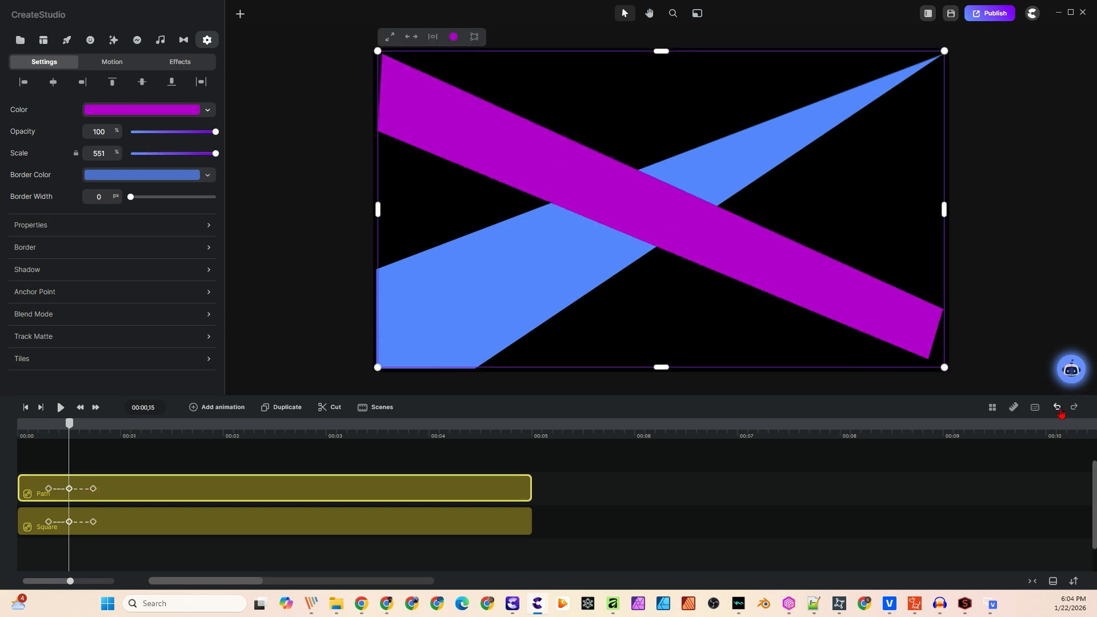
click(1060, 413)
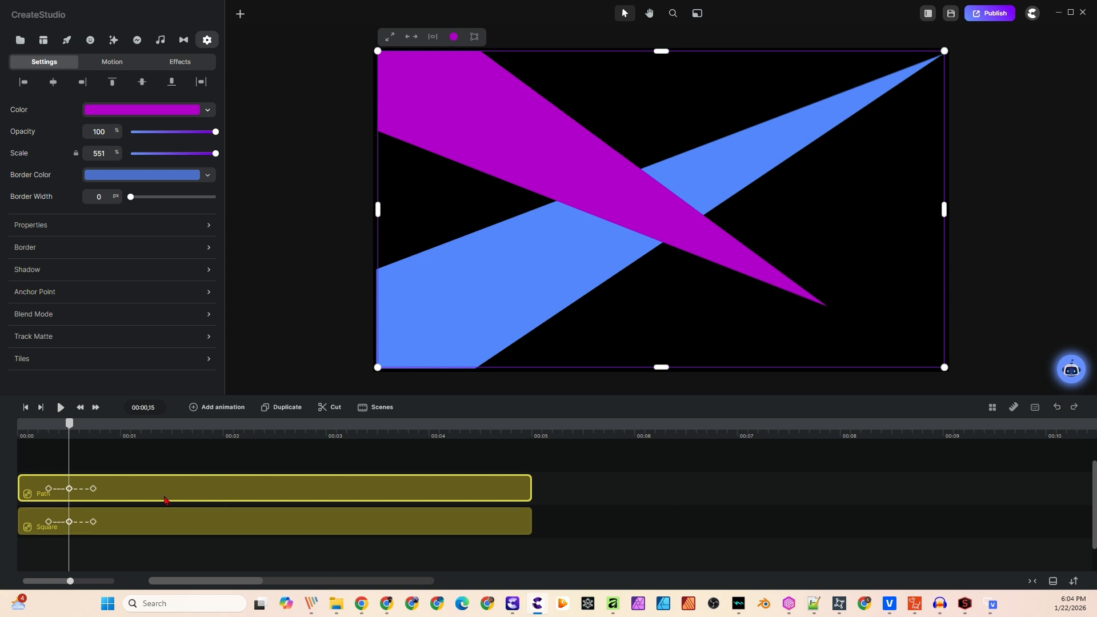
- At 00:00,22, gather the purple shape's remaining three corners into a small square in the canvas's lower-right corner, and scrub the animation to check it
click(91, 488)
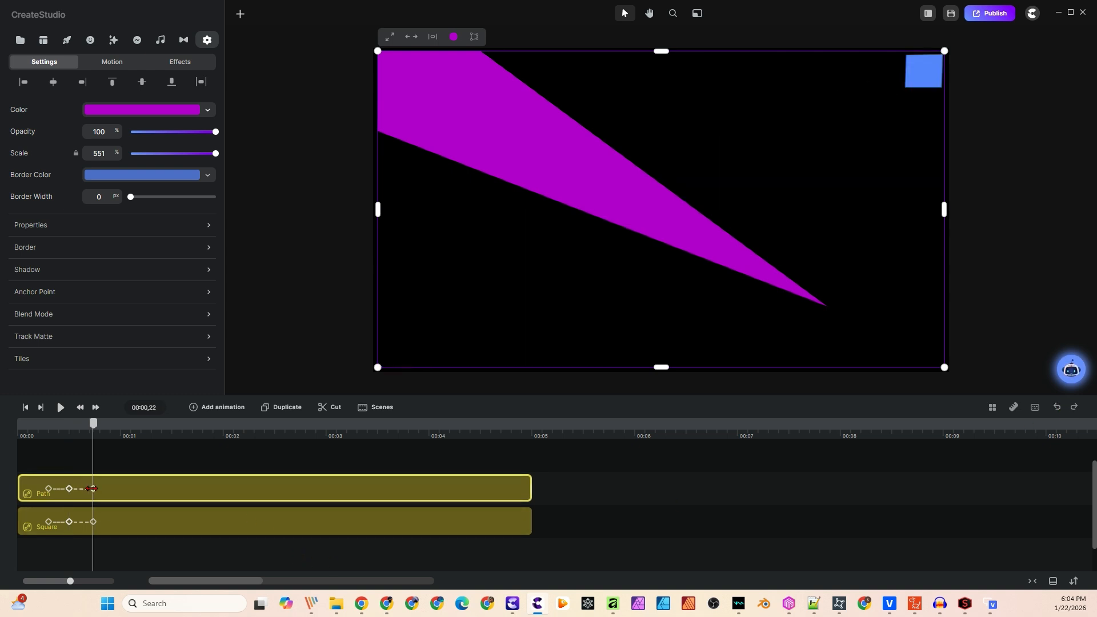
click(474, 37)
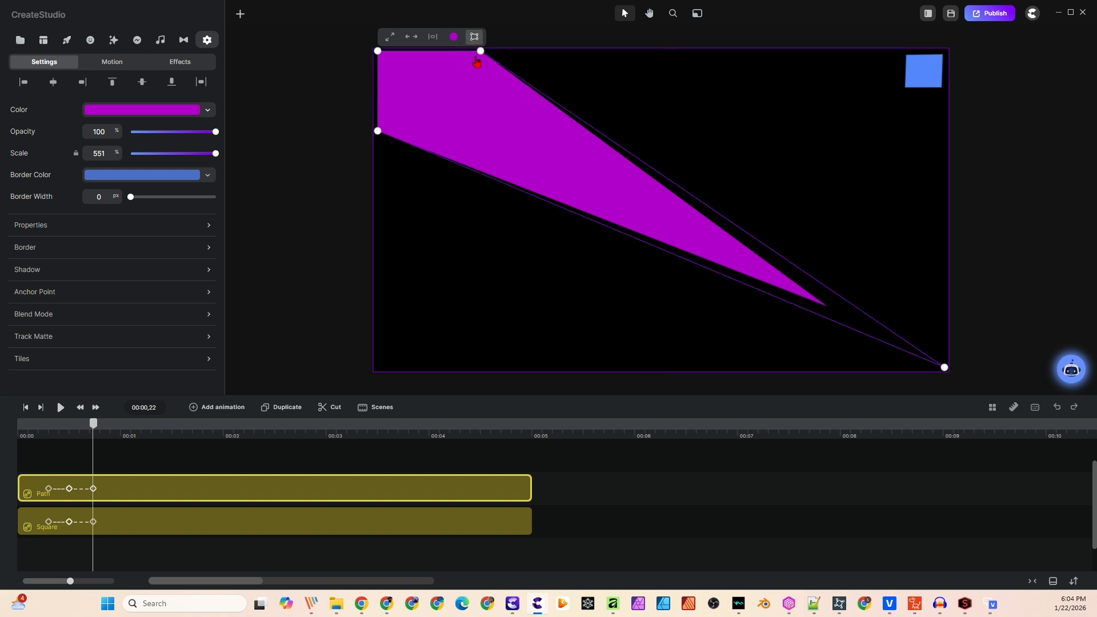
drag(823, 303, 942, 318)
drag(377, 131, 893, 367)
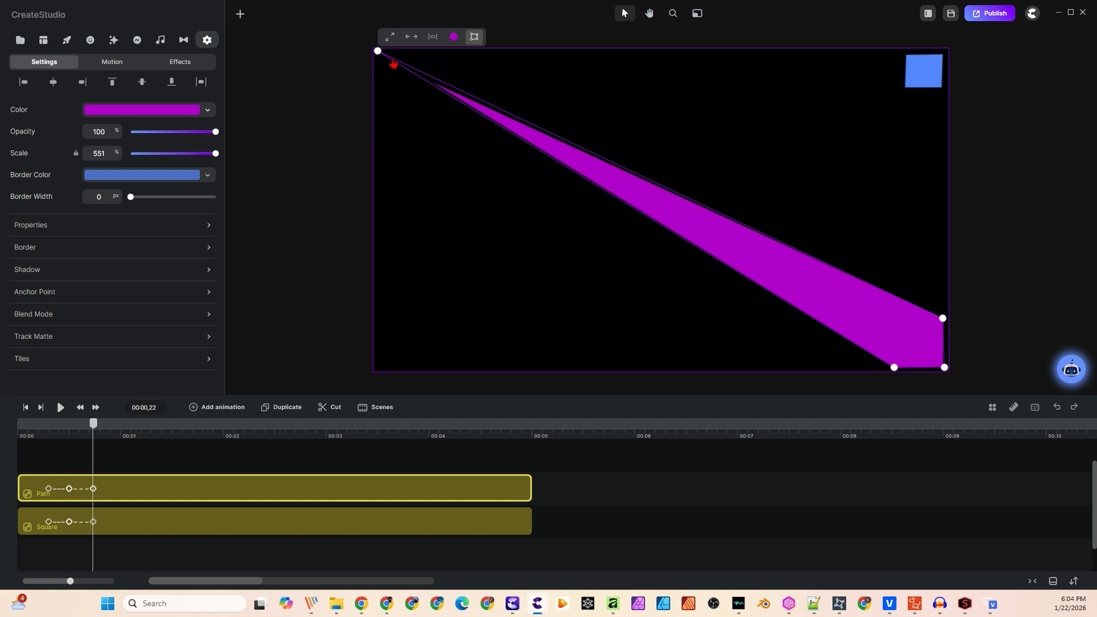
drag(378, 51, 893, 318)
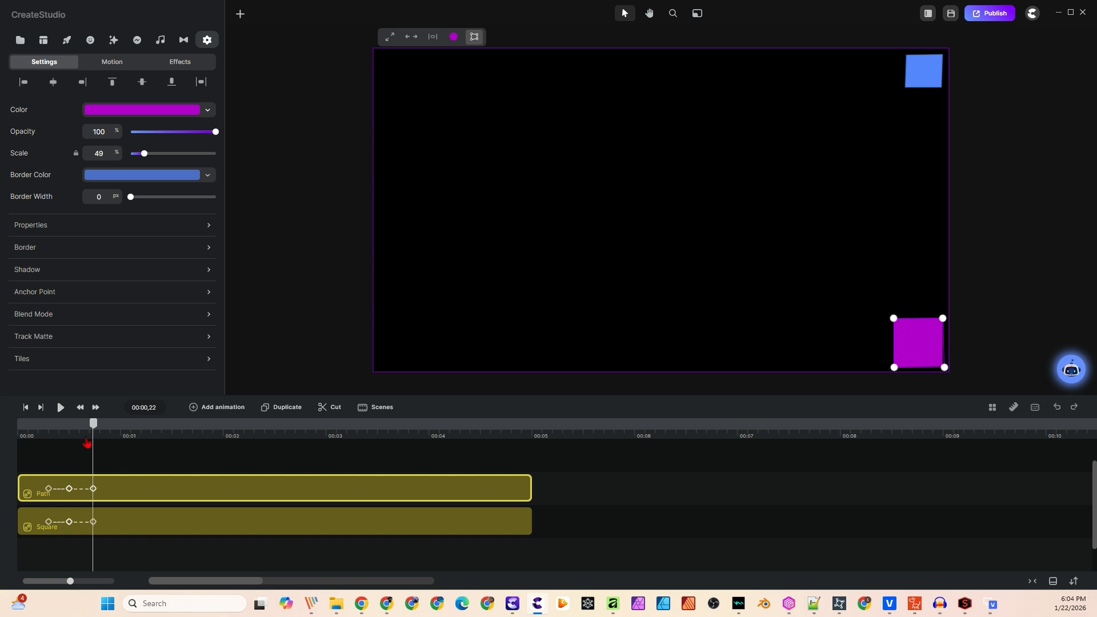
drag(96, 425, 130, 480)
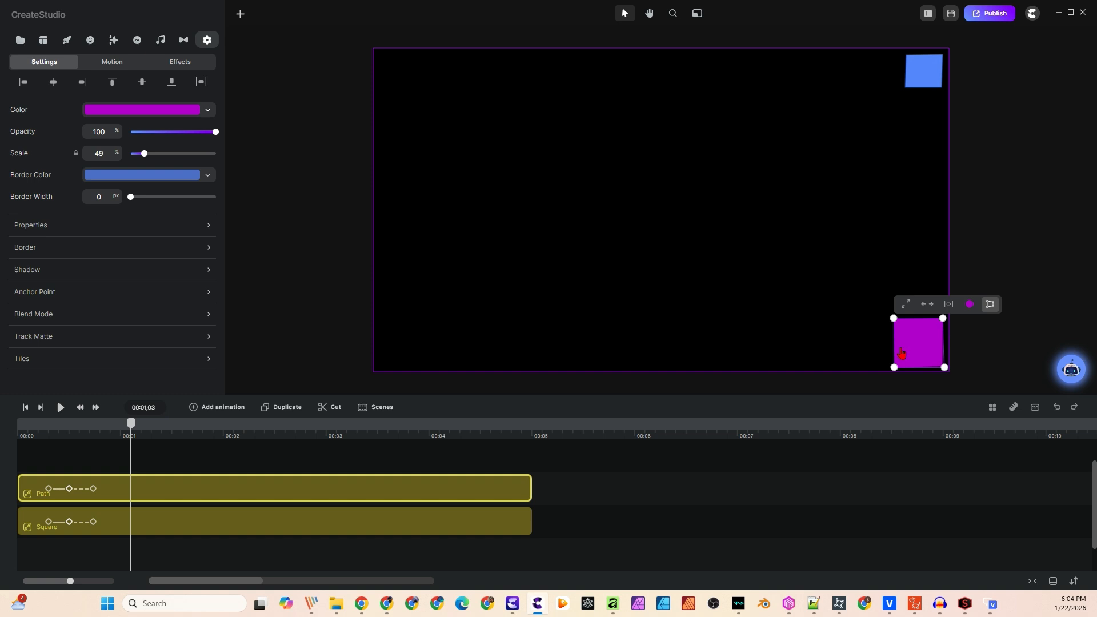
- Delete both the Path and Square layers from the timeline
click(299, 541)
drag(318, 543, 243, 454)
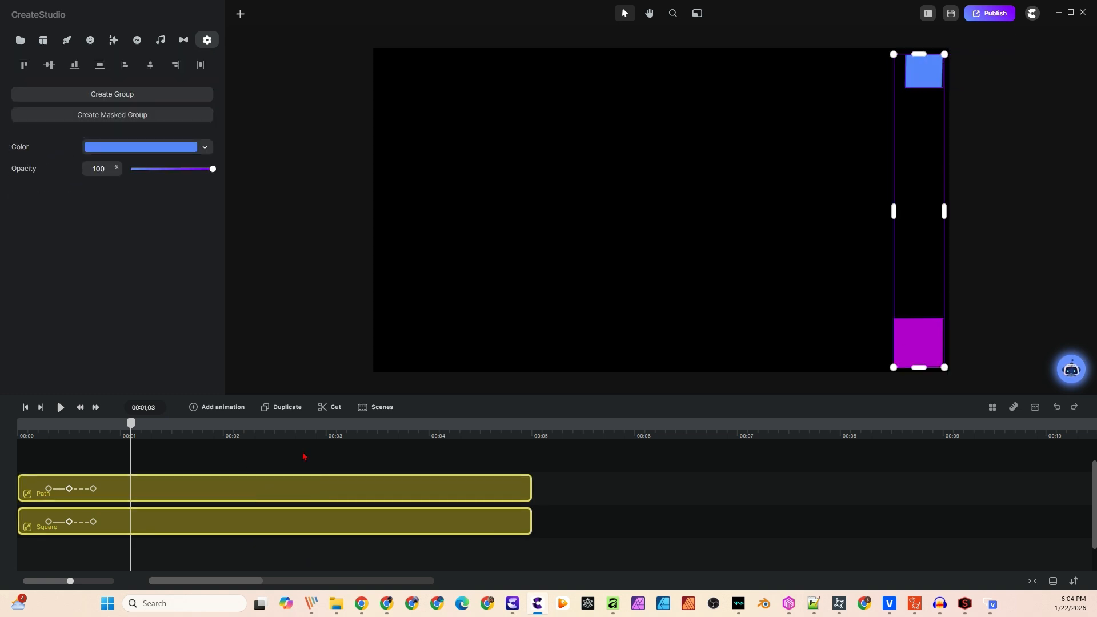
key(Delete)
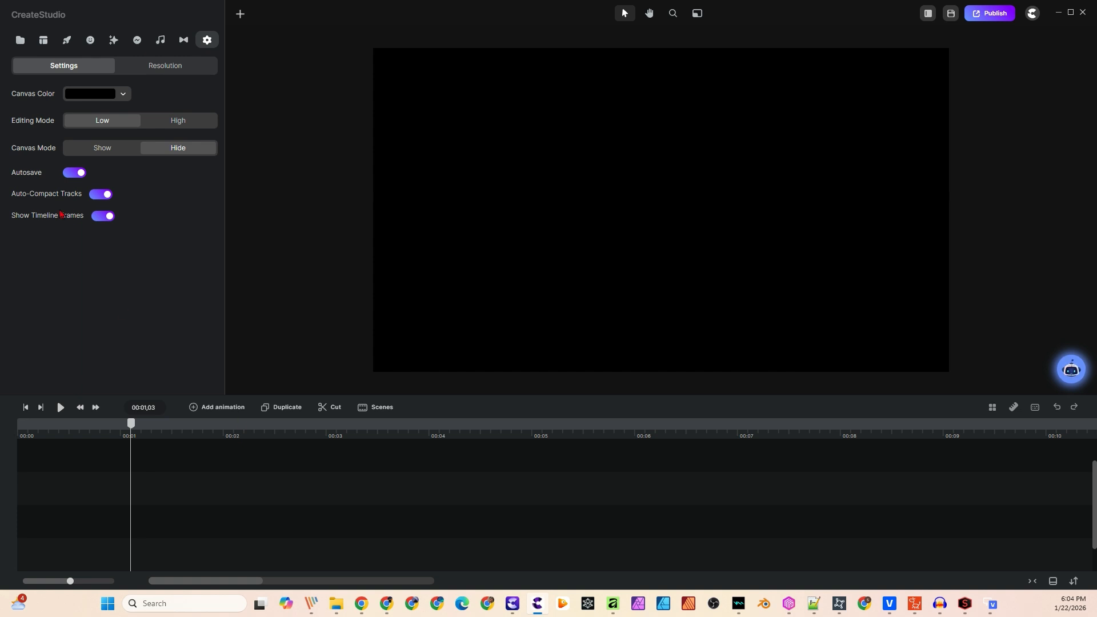
- Place the starship image from the project media on the canvas and scale it down to about 59%
click(21, 41)
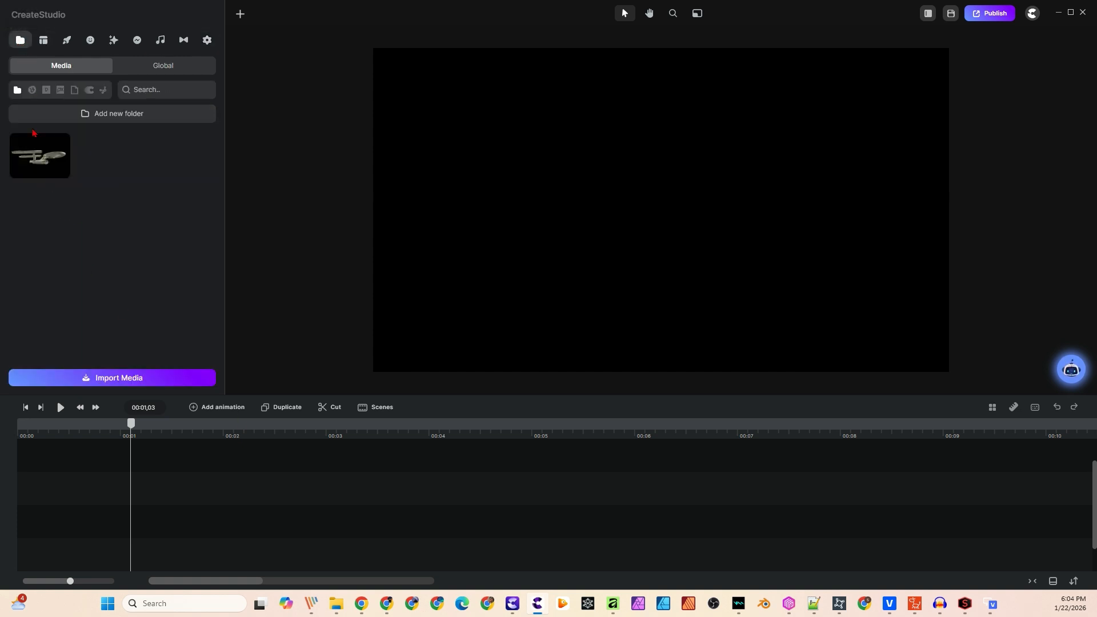
drag(41, 168, 546, 235)
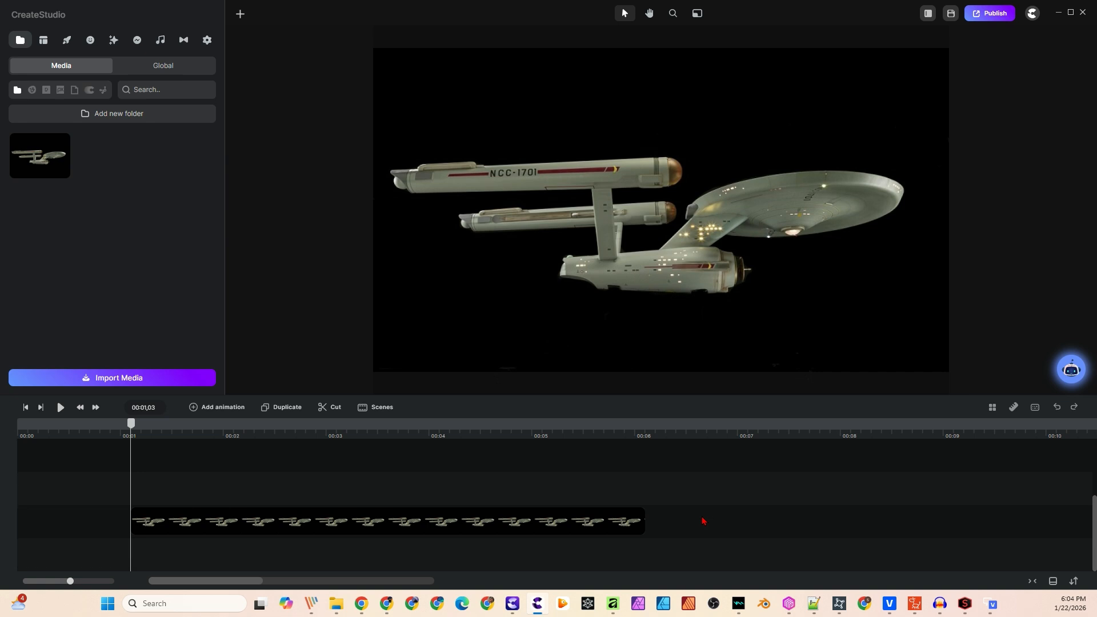
click(777, 234)
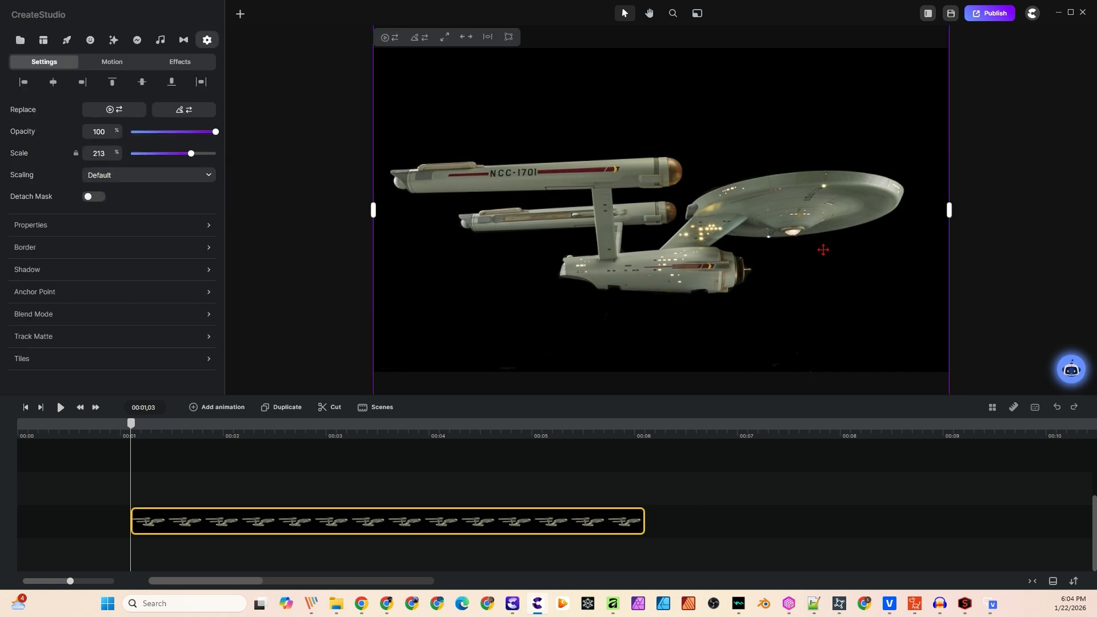
scroll(955, 245, down, 5)
drag(954, 176, 844, 260)
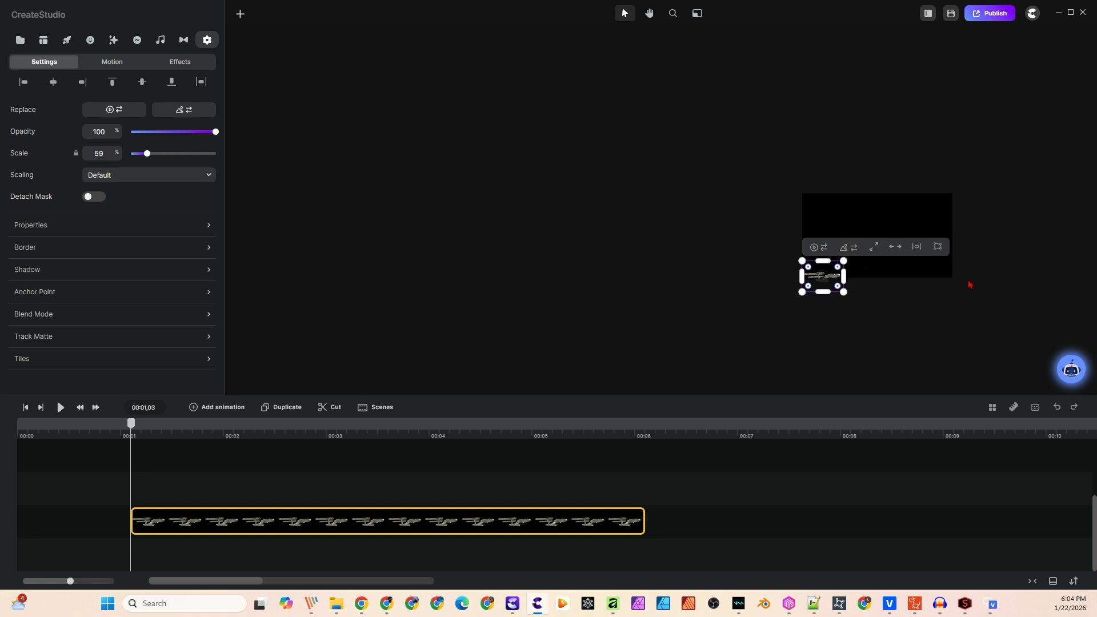
- Move the starship to the canvas's left edge slightly above the middle and enlarge it to about 66%
scroll(969, 284, up, 5)
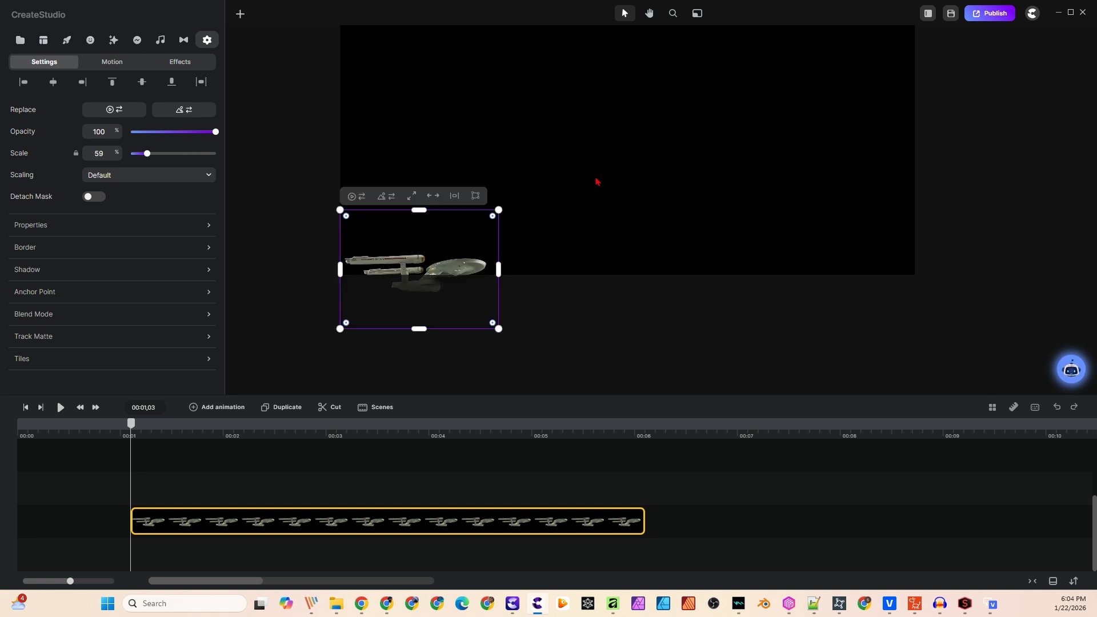
drag(446, 270, 449, 125)
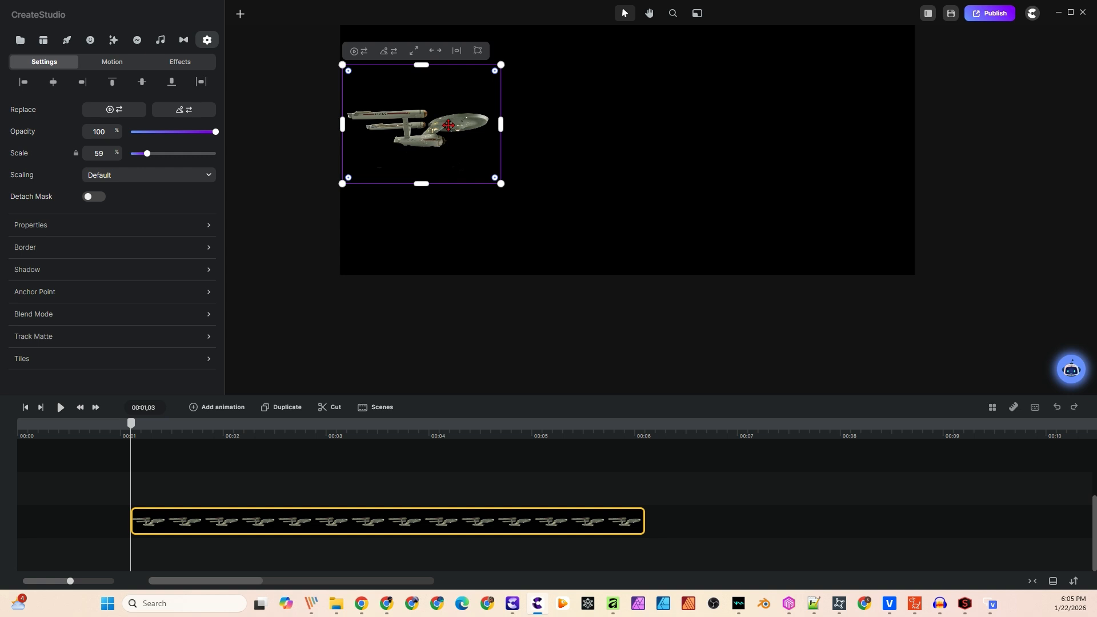
scroll(591, 187, down, 4)
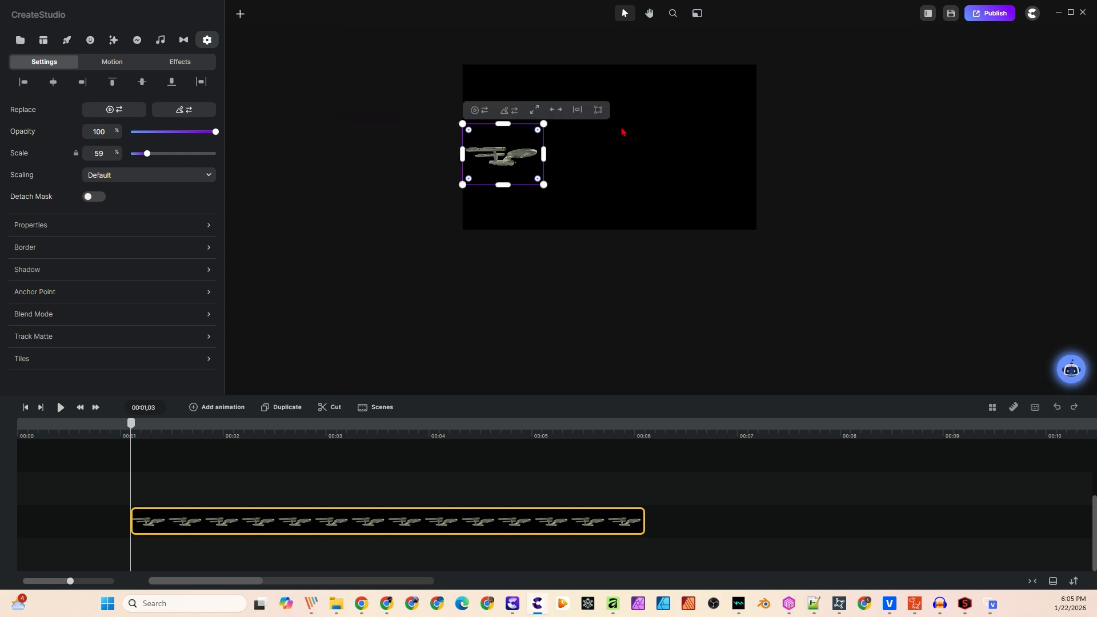
scroll(622, 132, up, 2)
drag(512, 207, 527, 218)
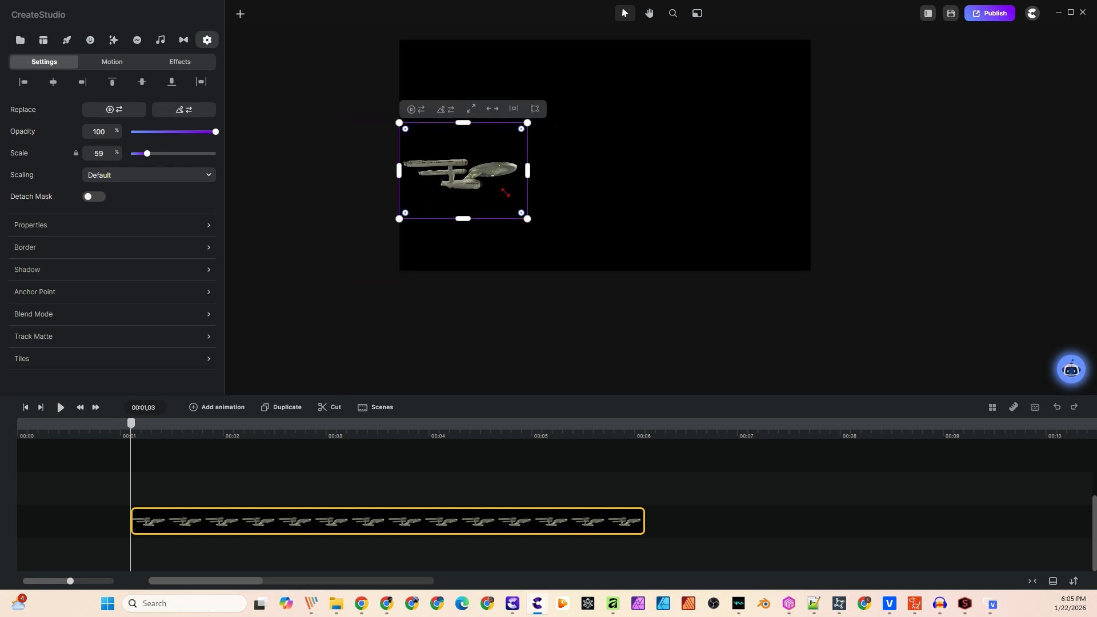
mouse_move(479, 180)
mouse_down()
mouse_move(479, 164)
mouse_move(479, 188)
mouse_up()
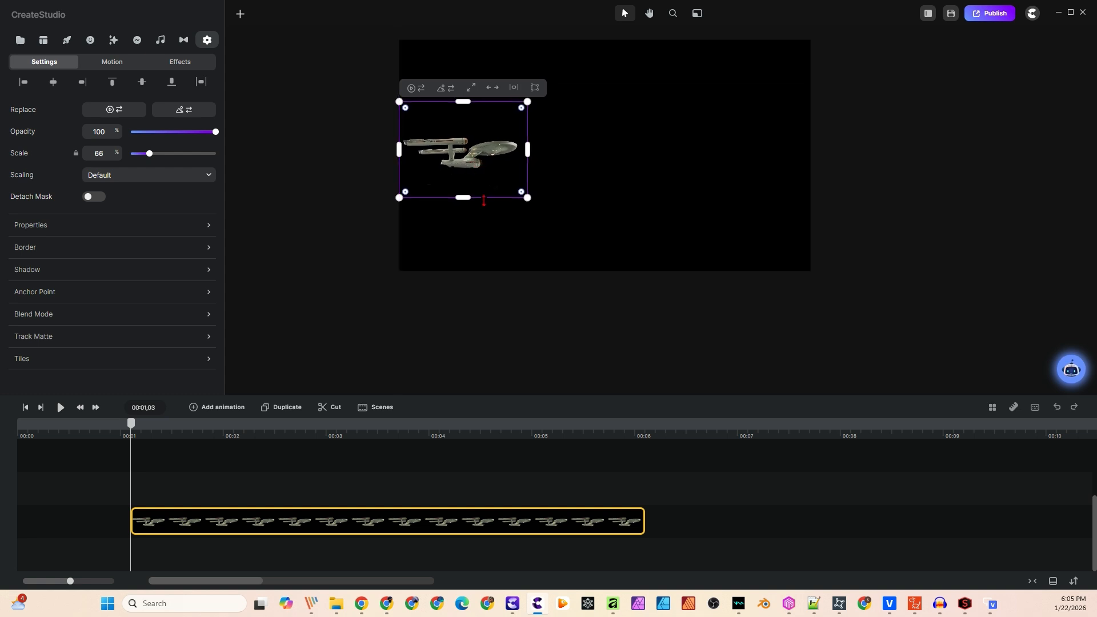
- Shift the starship clip to the start of the timeline and trim its end to about 00:01,12
drag(429, 521, 287, 521)
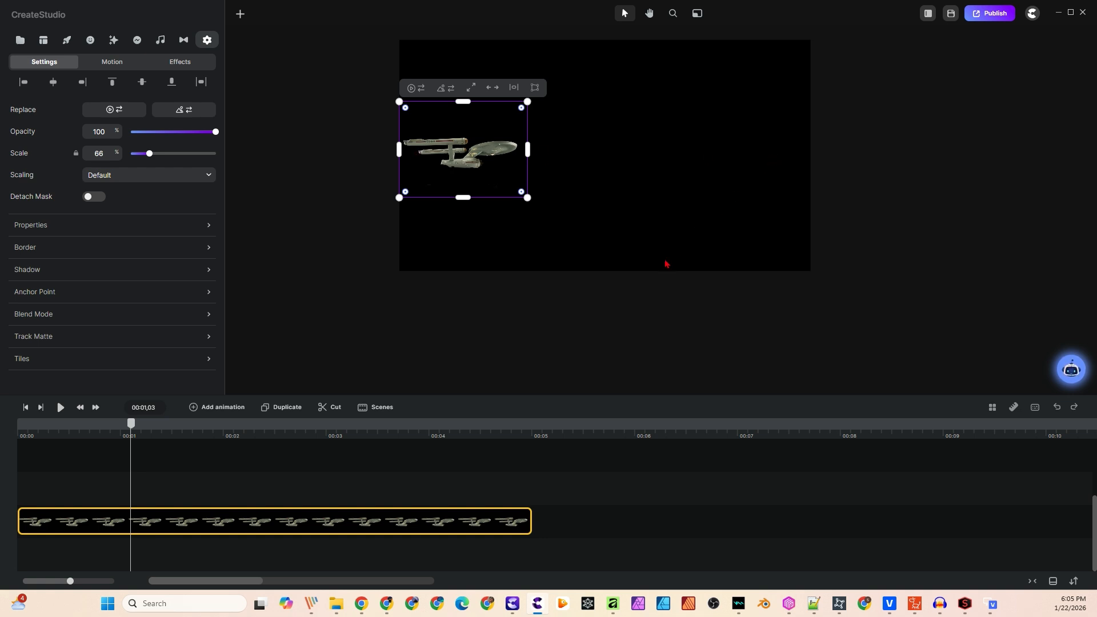
drag(530, 516, 159, 513)
- Add a Distortion animation with Linear easing to the starship clip, running from 00:00,05 to 00:00,10
drag(135, 437, 36, 439)
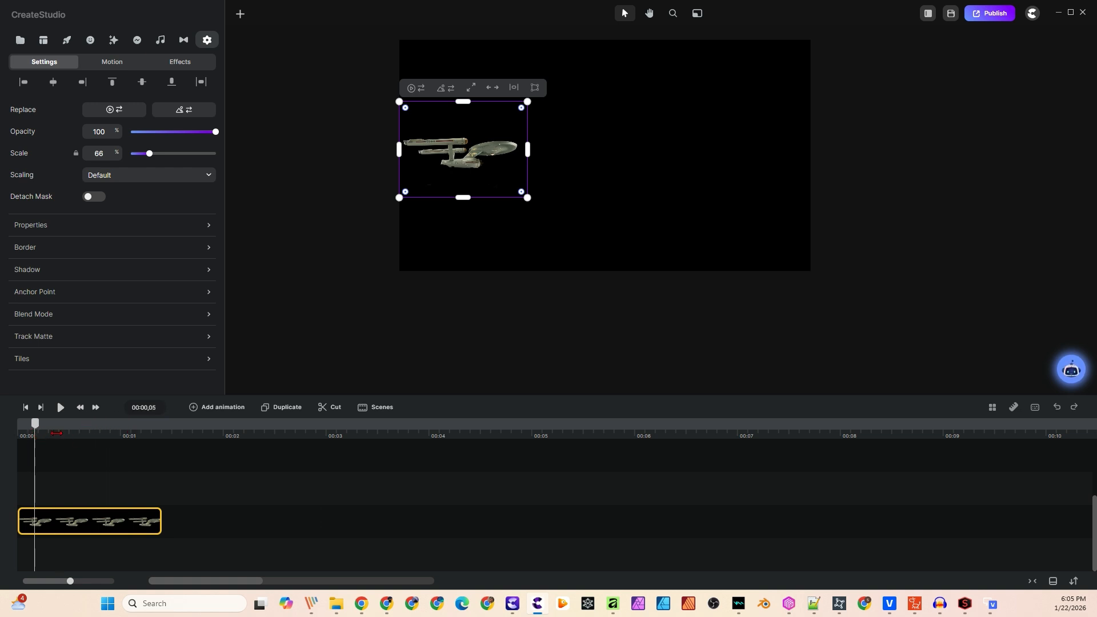
click(218, 409)
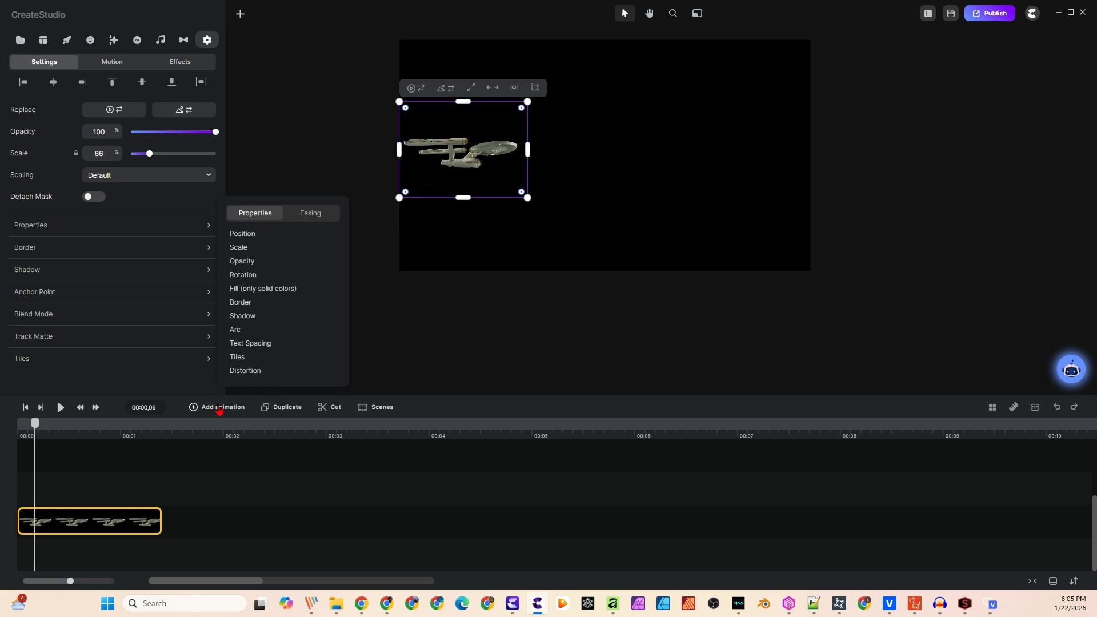
click(246, 371)
click(312, 215)
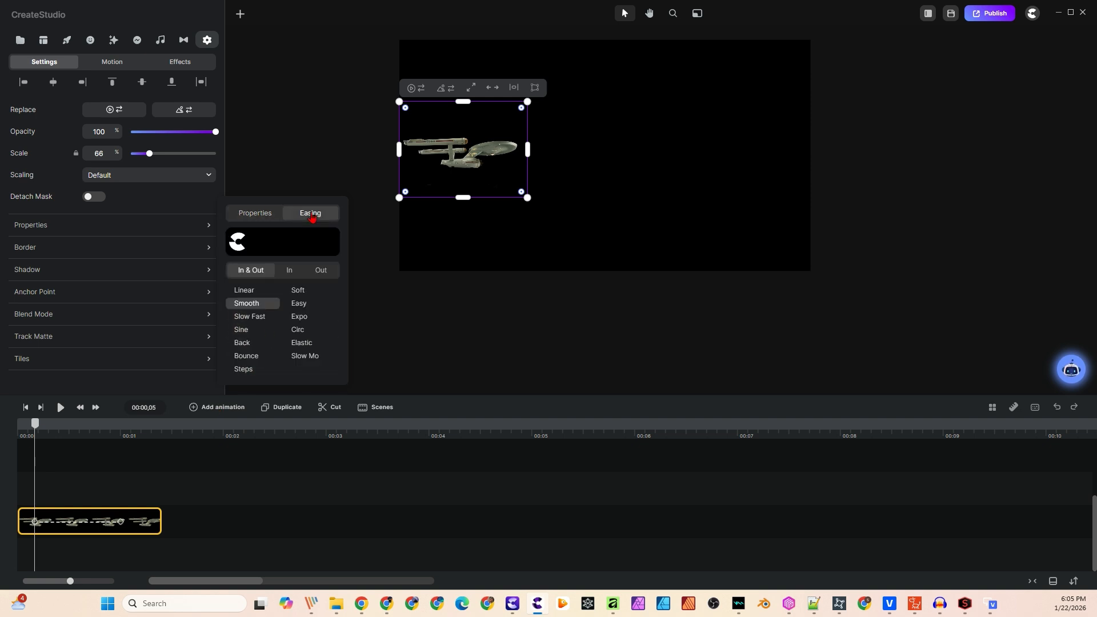
click(247, 293)
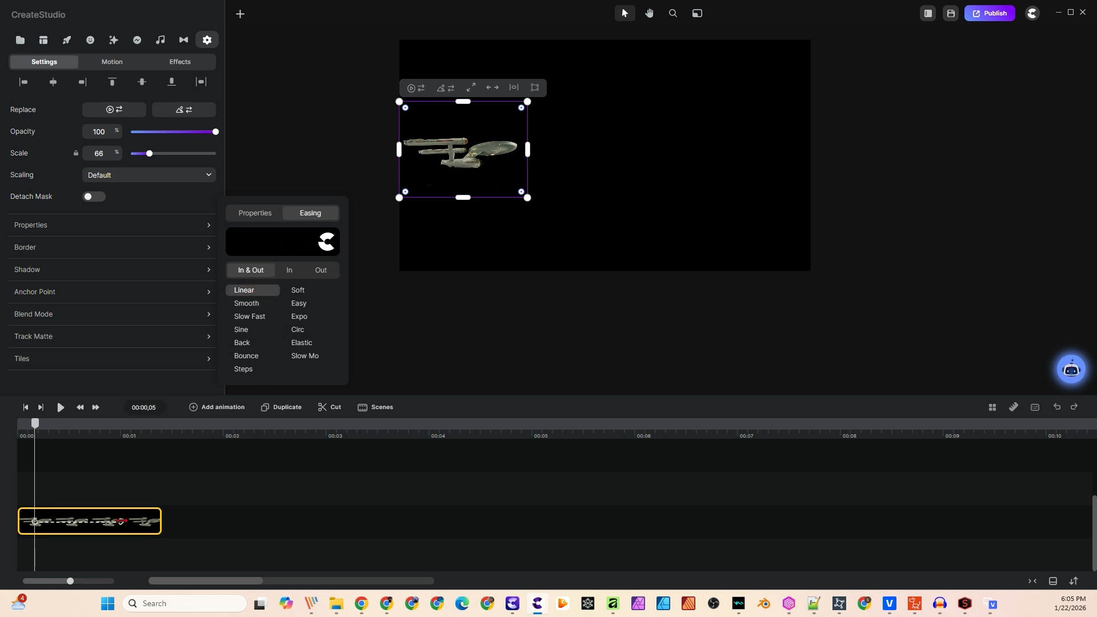
drag(120, 521, 57, 521)
- At 00:00,10, distort the starship by stretching its two right corners close together near the canvas's right edge
click(52, 521)
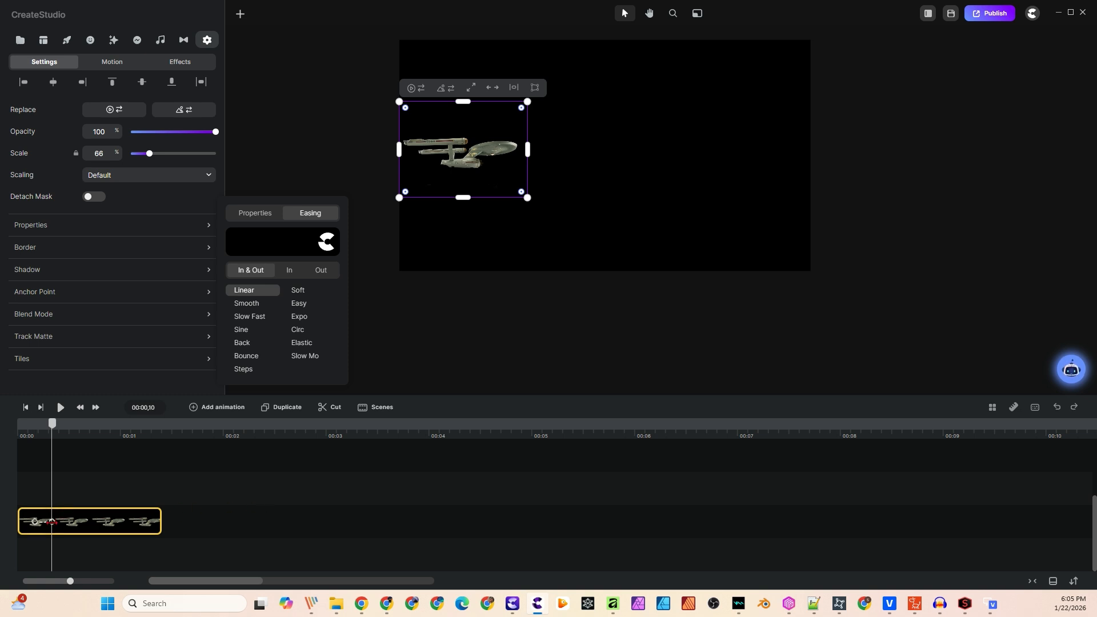
click(537, 89)
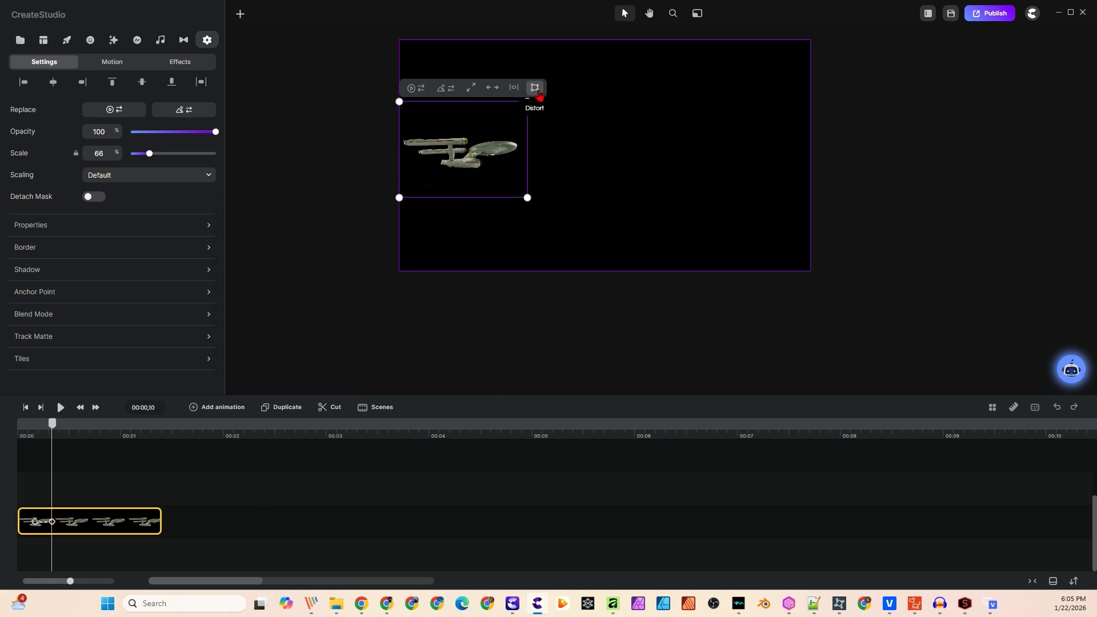
drag(528, 103, 938, 132)
drag(527, 198, 804, 175)
drag(937, 132, 806, 165)
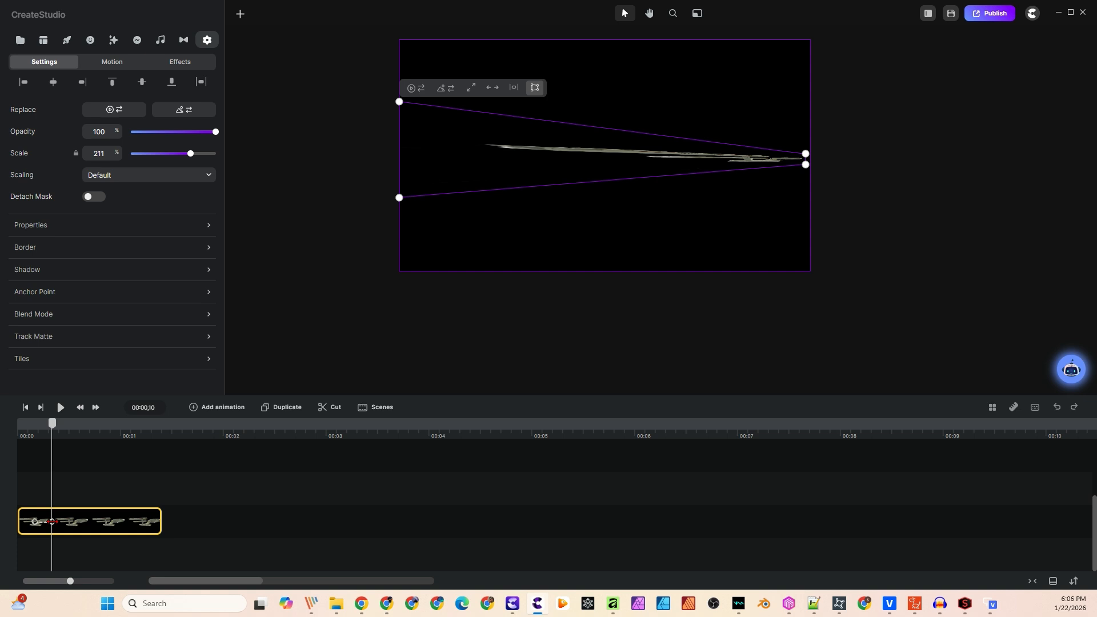
- Chain a second Distortion animation with Linear easing onto the starship clip, running from 00:00,10 to 00:00,15
click(208, 407)
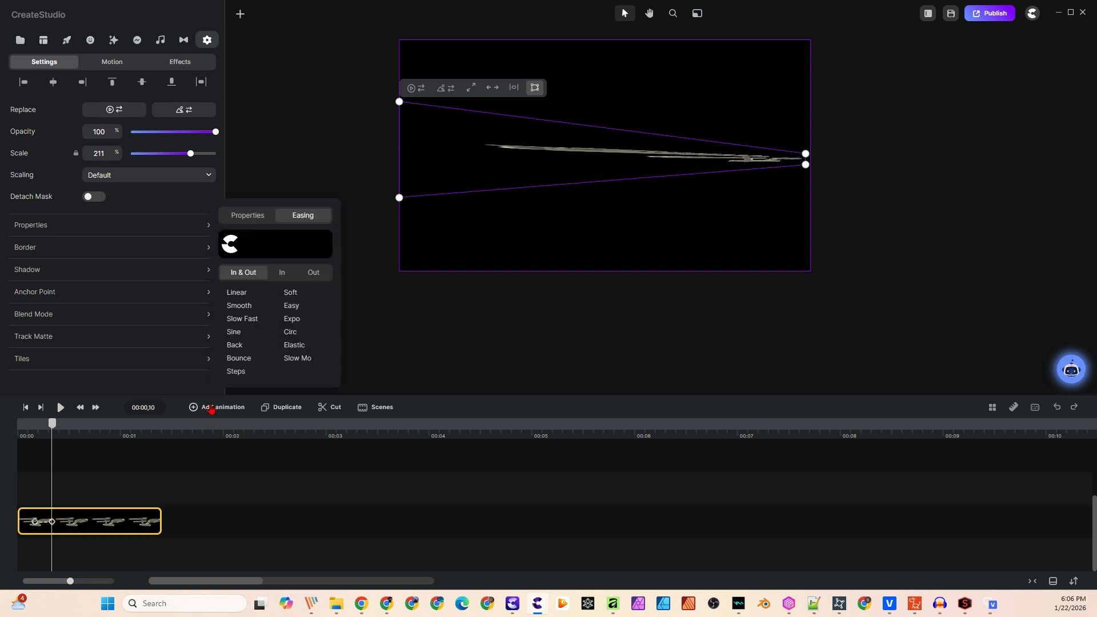
click(238, 298)
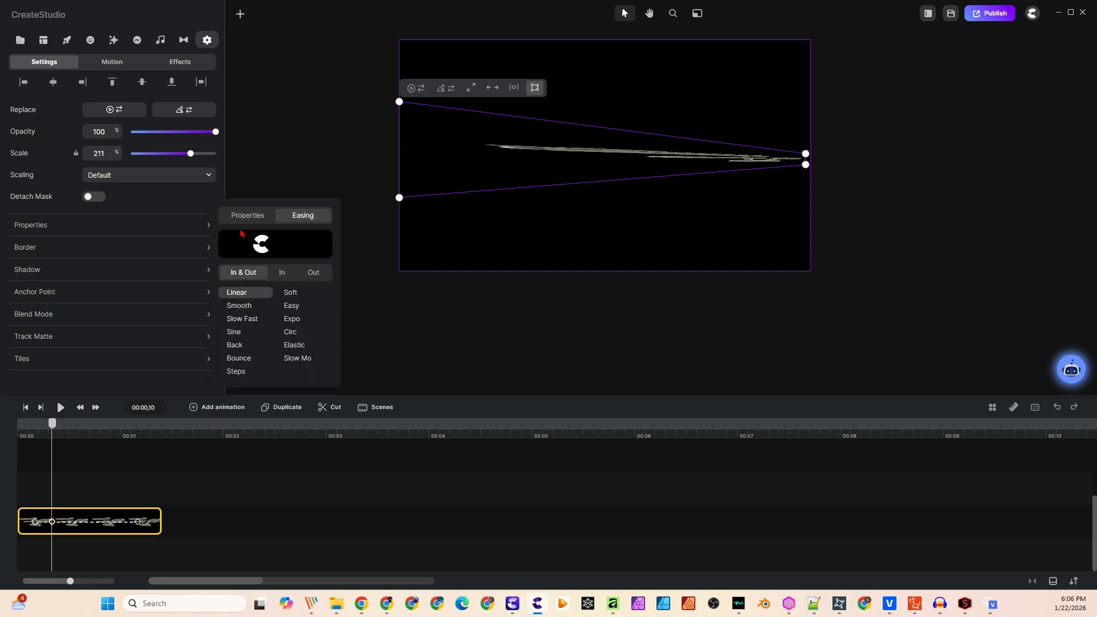
click(246, 216)
click(230, 375)
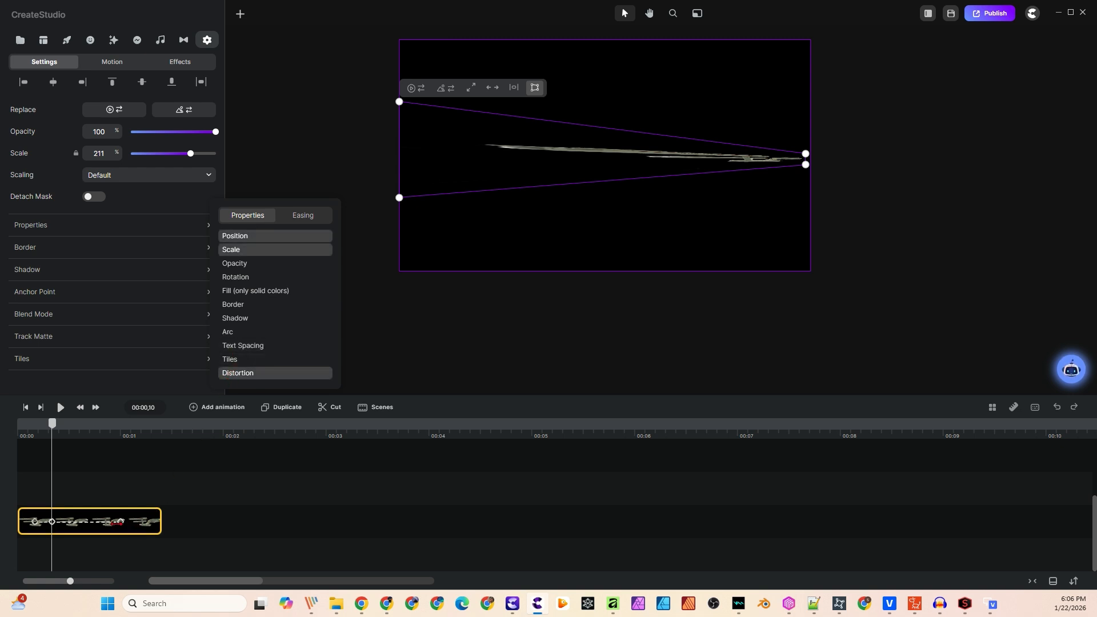
click(68, 521)
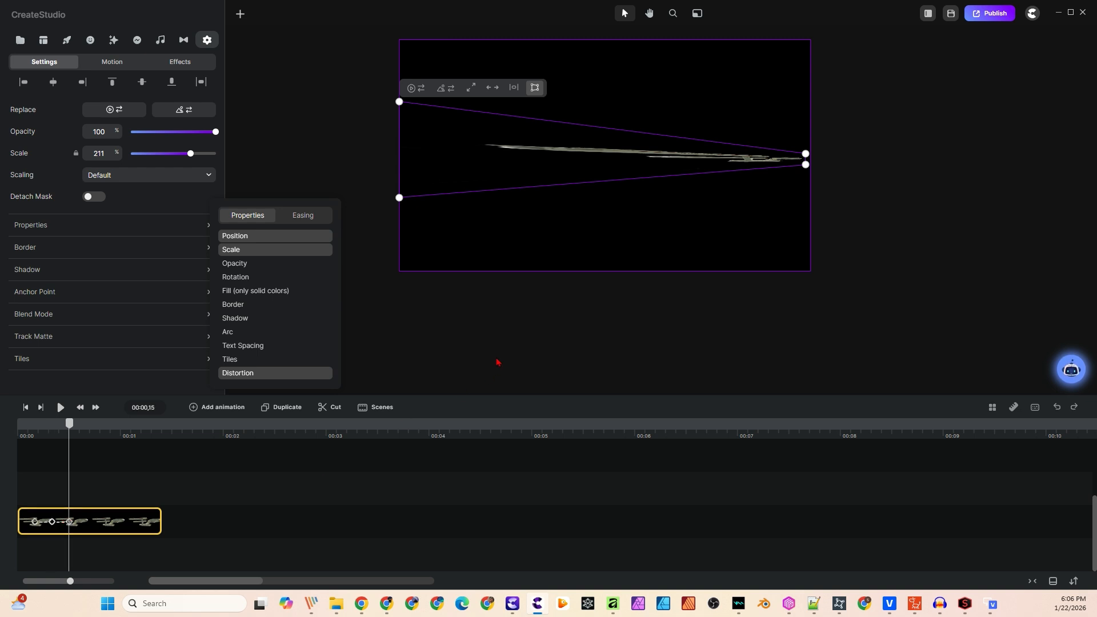
- At 00:00,15, bring the starship's two left corners over to the canvas's right edge, and play the animation from the start
drag(399, 102, 765, 153)
drag(398, 197, 765, 166)
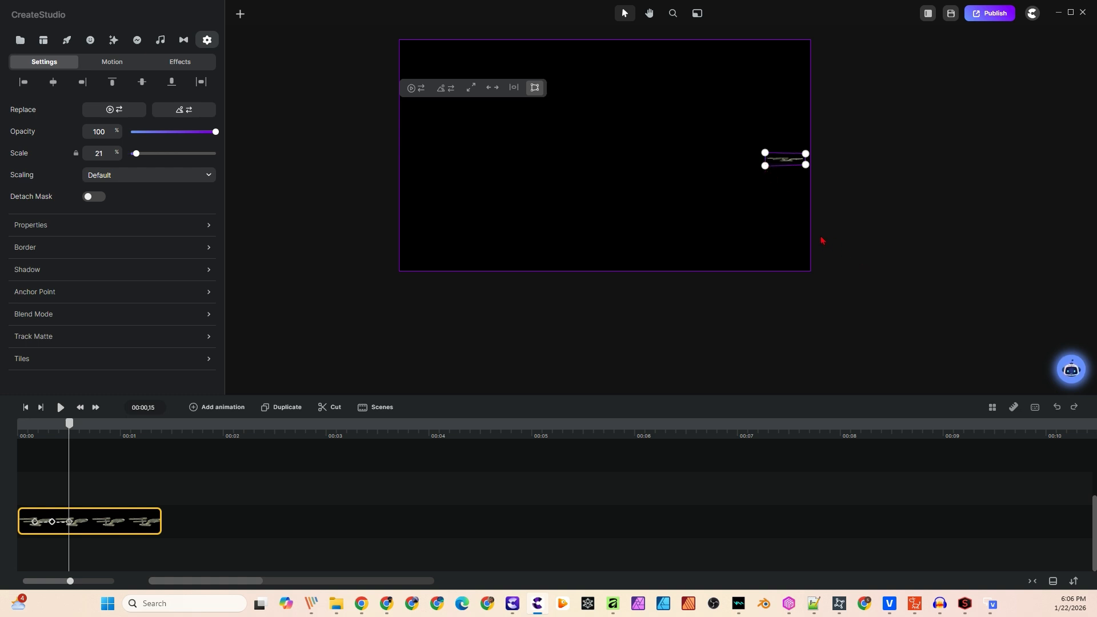
drag(69, 425, 19, 440)
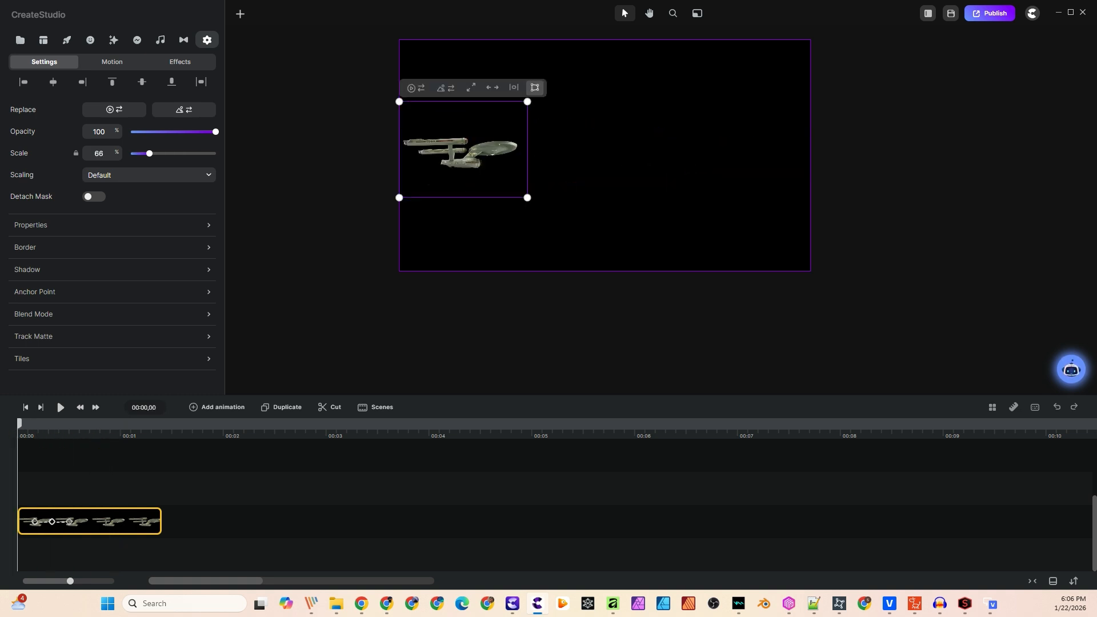
key(space)
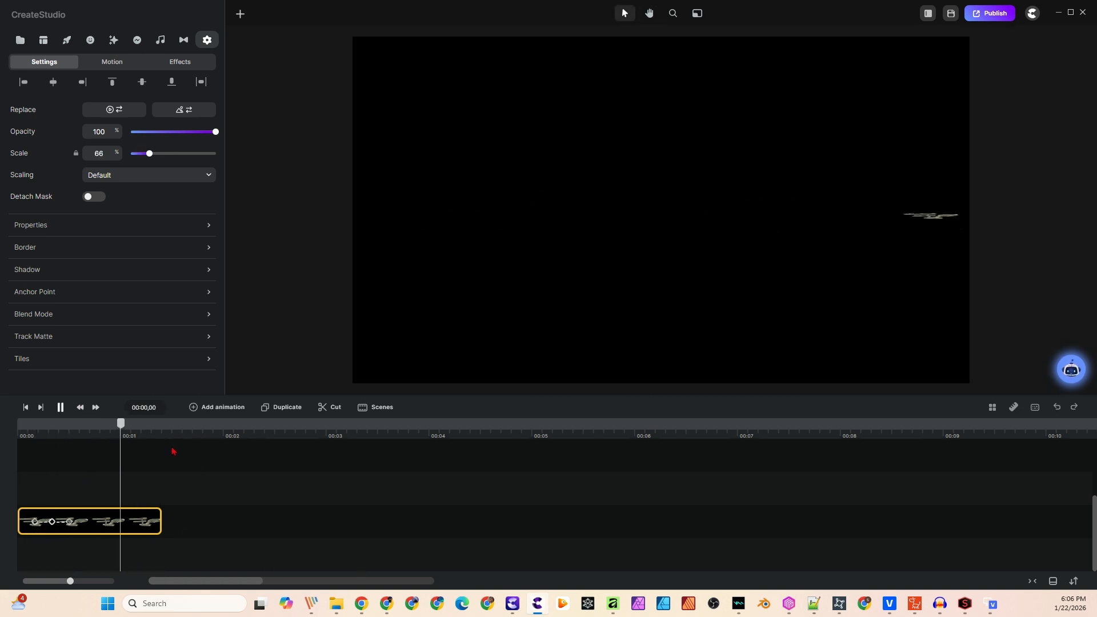
key(space)
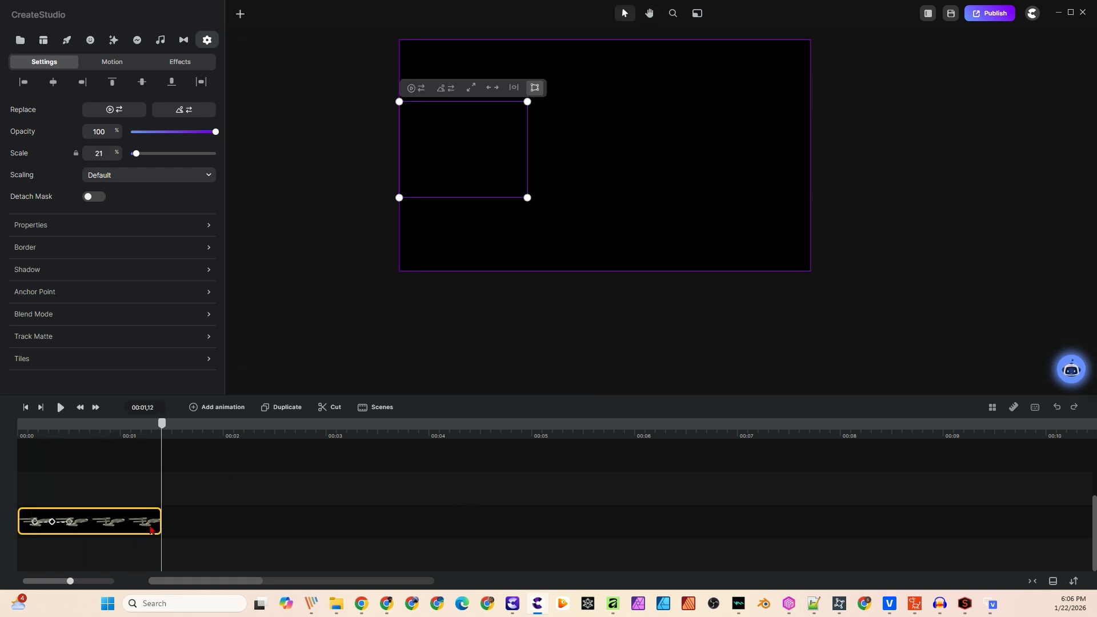
- At the 00:00,15 keyframe, lower the starship's two bottom corners slightly to make it taller, and deselect it
click(69, 522)
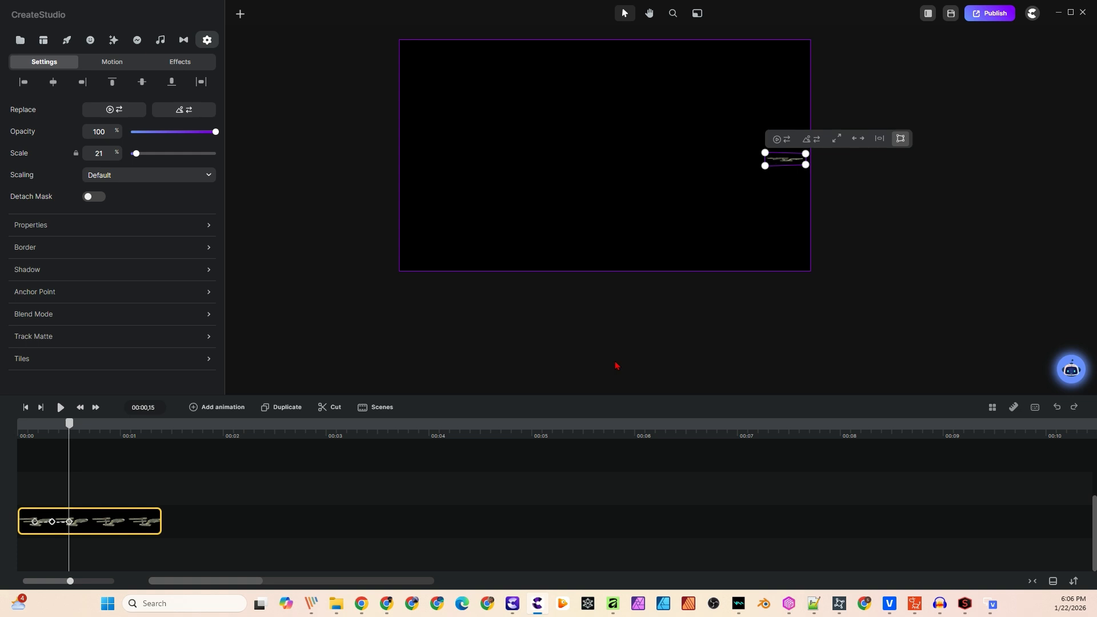
drag(805, 164, 764, 171)
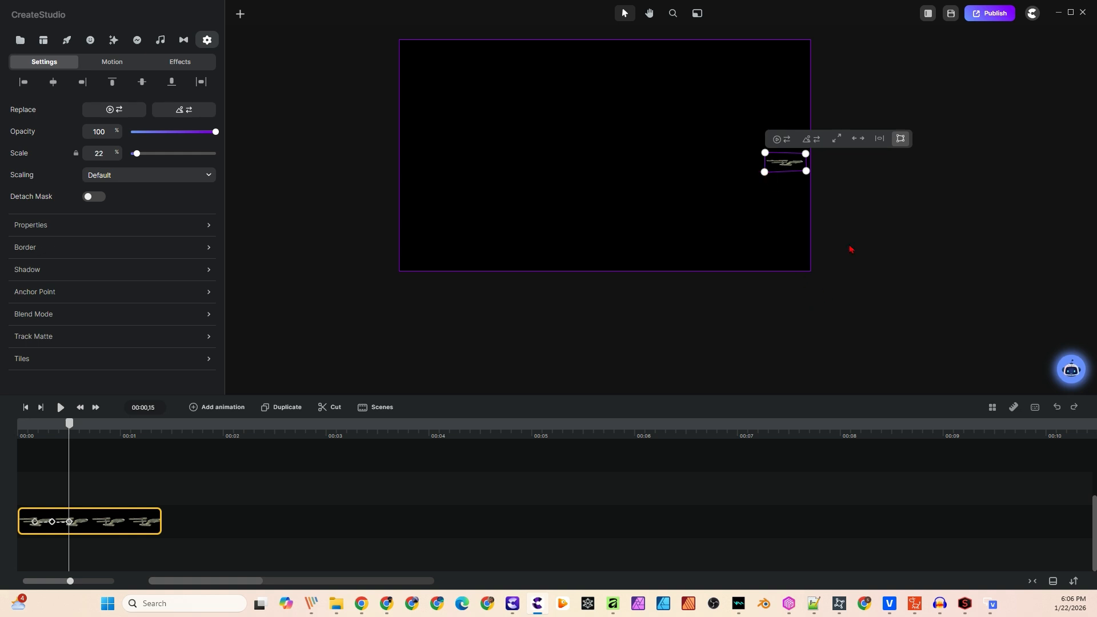
click(836, 256)
- Search the studio elements for "Star" and add the four-pointed star above the starship clip at 00:00,15
drag(69, 426, 69, 427)
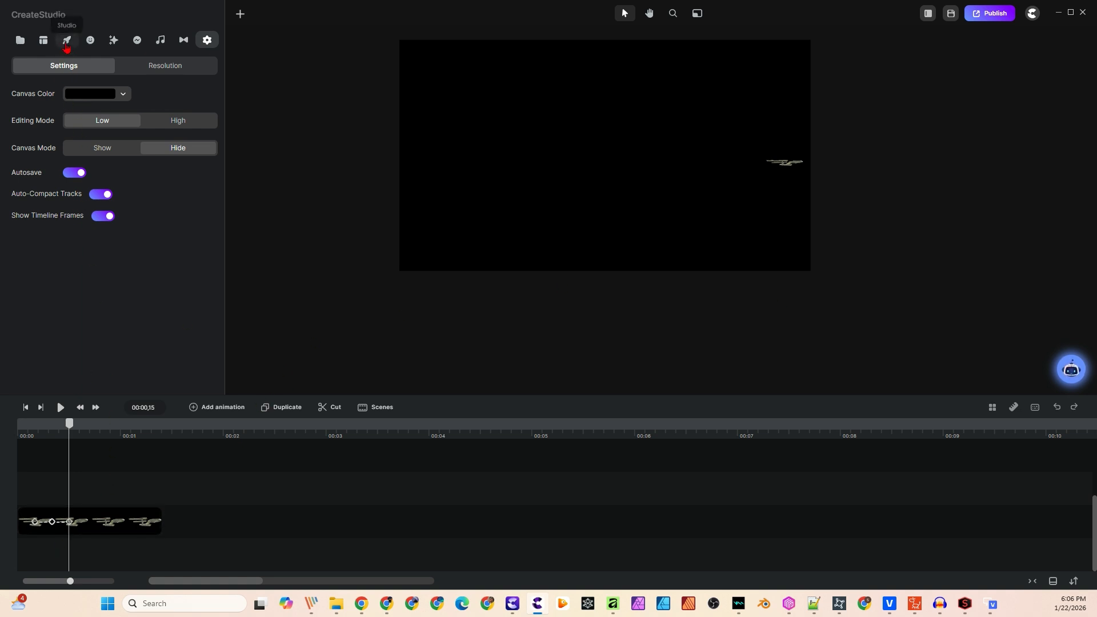
click(66, 42)
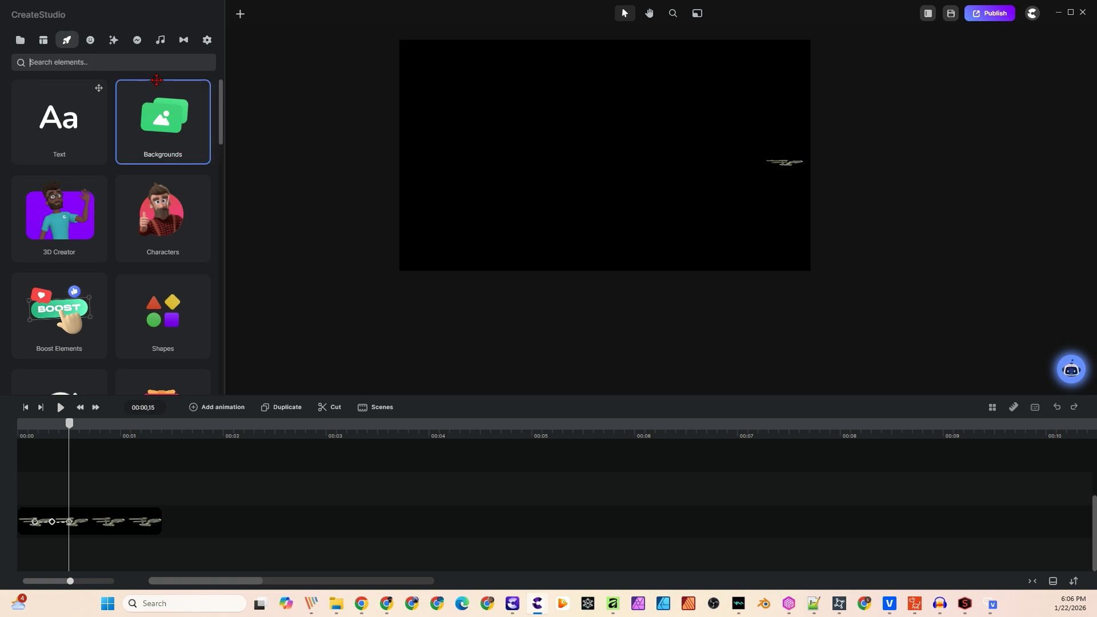
text(Star)
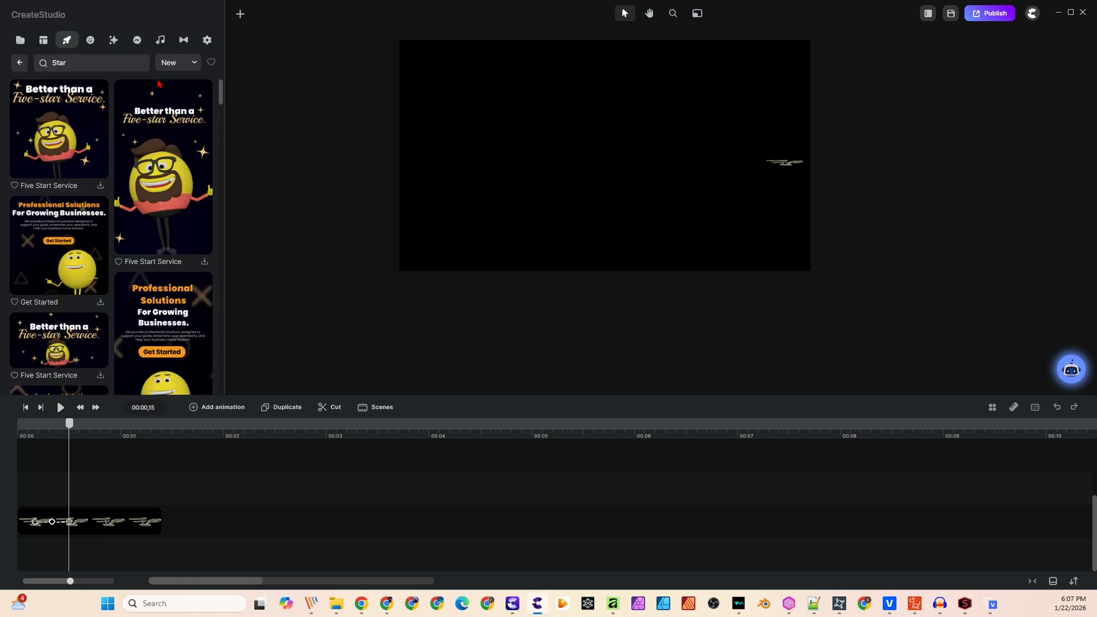
drag(221, 95, 221, 249)
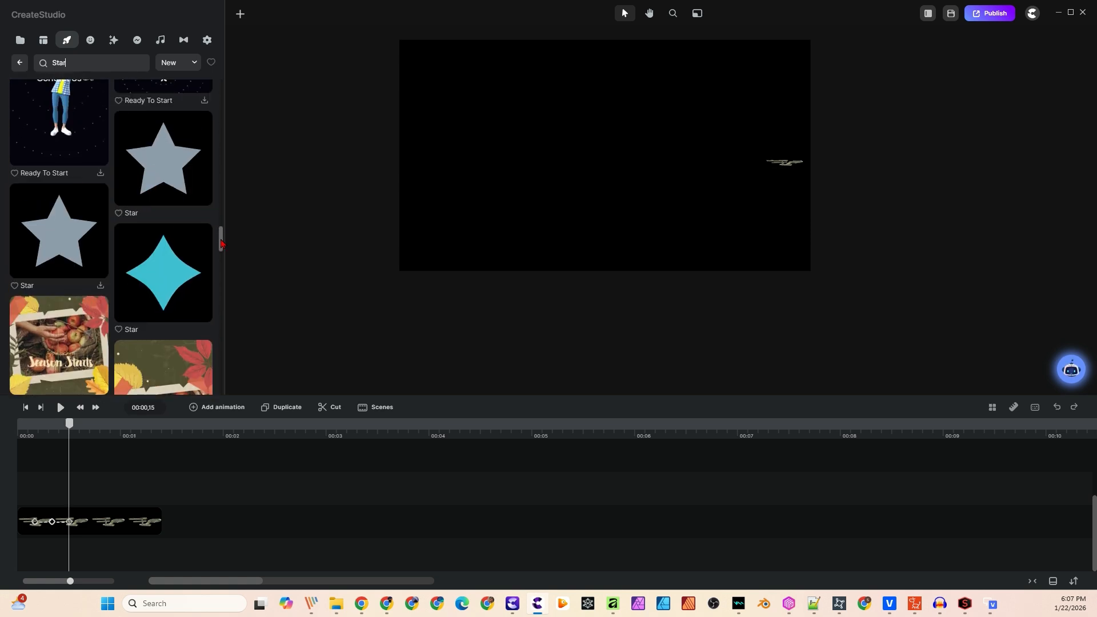
drag(169, 282, 98, 491)
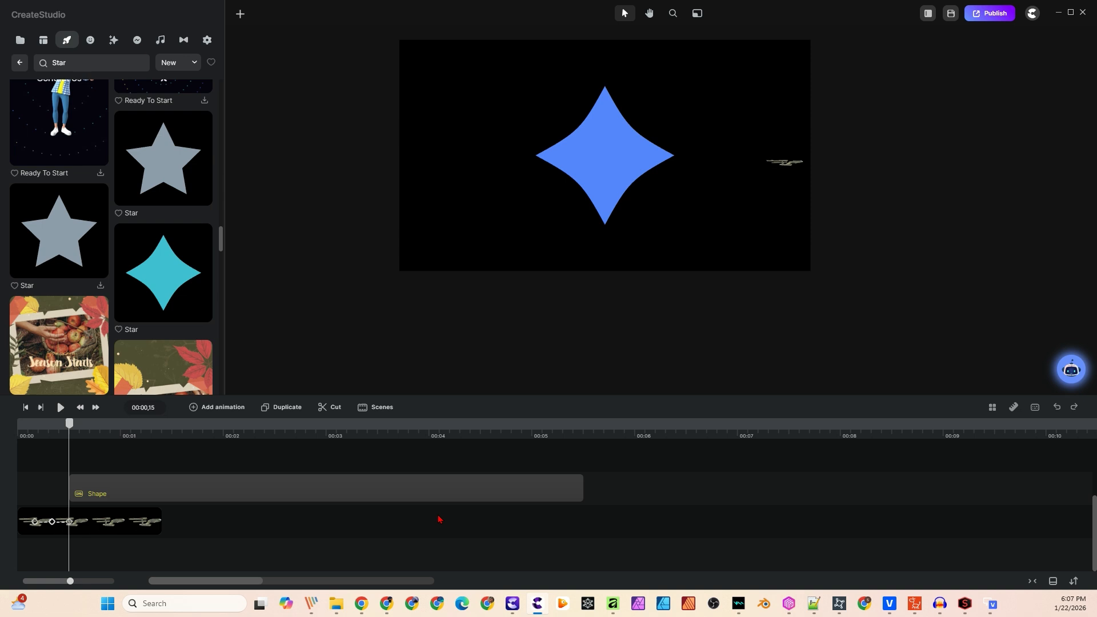
- Trim the star clip to a few frames and shrink the star to about 20% over the small starship
drag(567, 486, 81, 485)
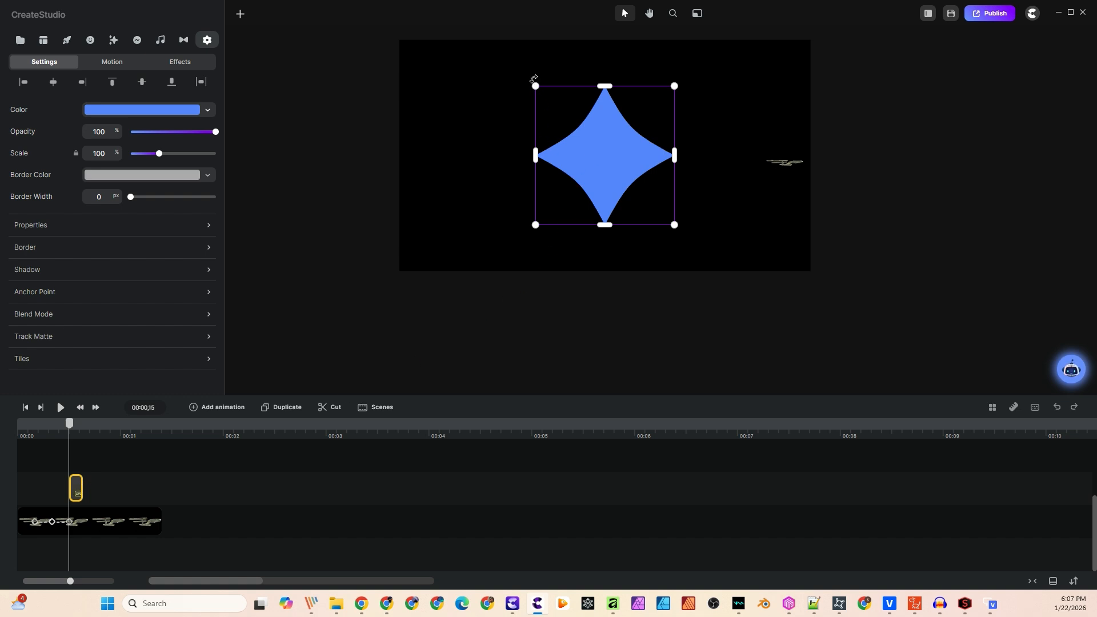
mouse_move(535, 86)
mouse_down()
mouse_move(666, 219)
mouse_move(722, 184)
mouse_move(796, 167)
mouse_move(778, 150)
mouse_move(791, 163)
mouse_up()
- Set the star's fill color to white (ffffff)
click(179, 118)
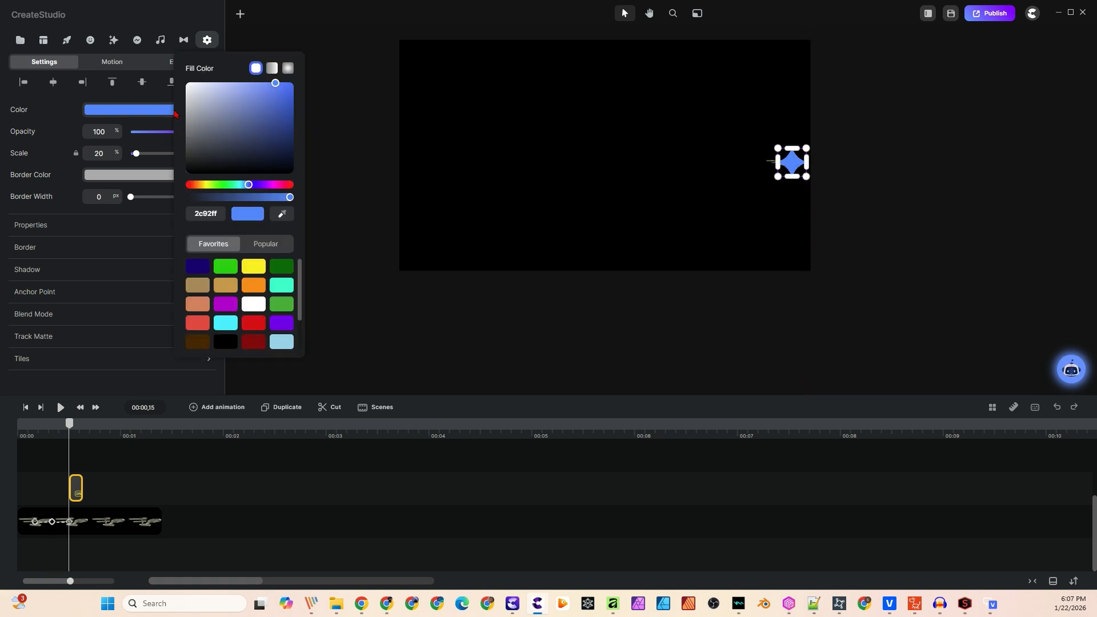
drag(228, 123, 158, 66)
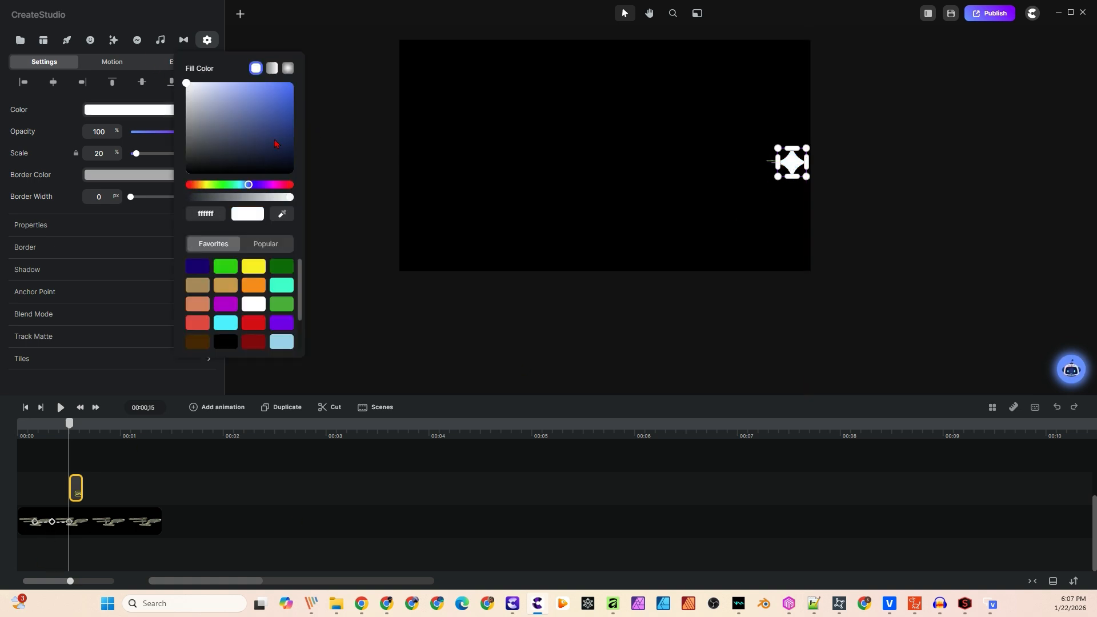
- Give the star clip a Scale Up entrance animation shortened to about one frame, temporarily lengthening the clip to adjust it
click(93, 434)
click(120, 435)
drag(142, 437, 339, 435)
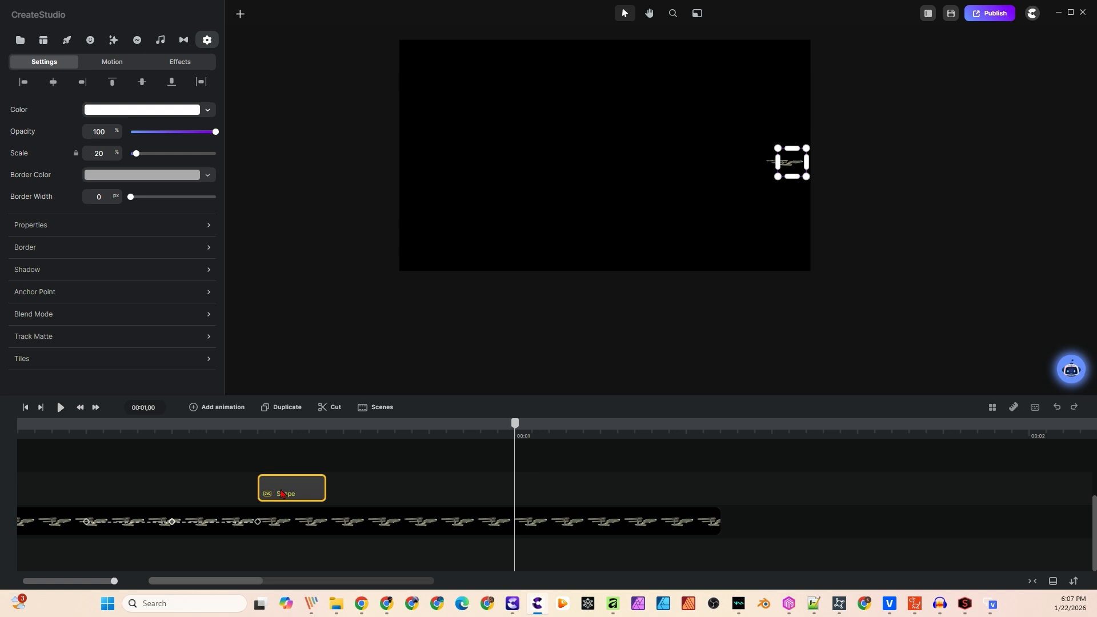
drag(516, 432, 223, 426)
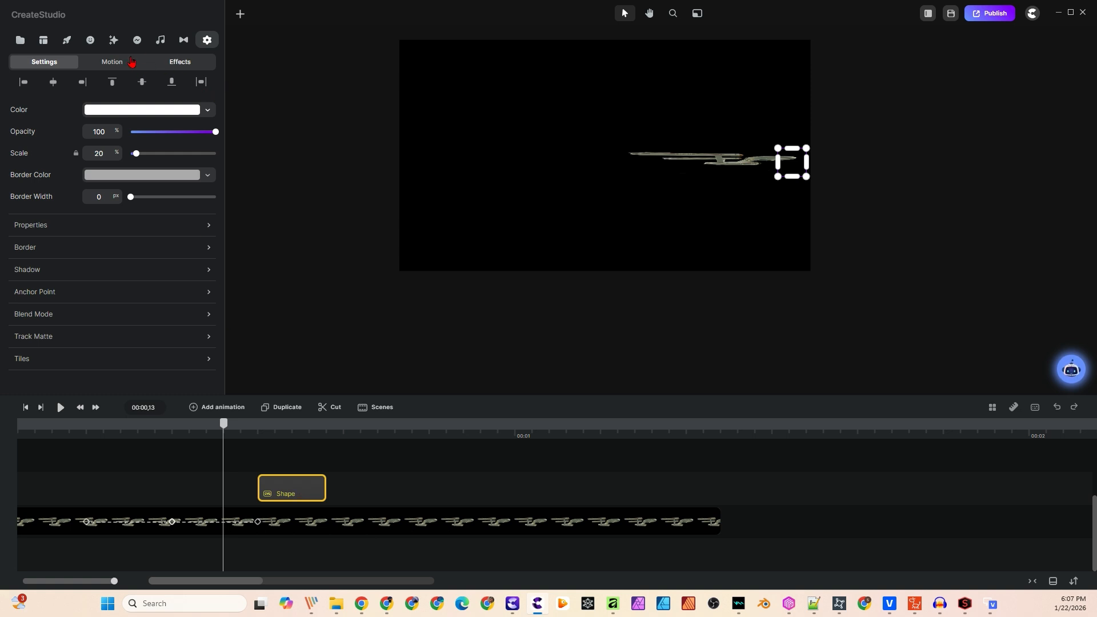
click(113, 63)
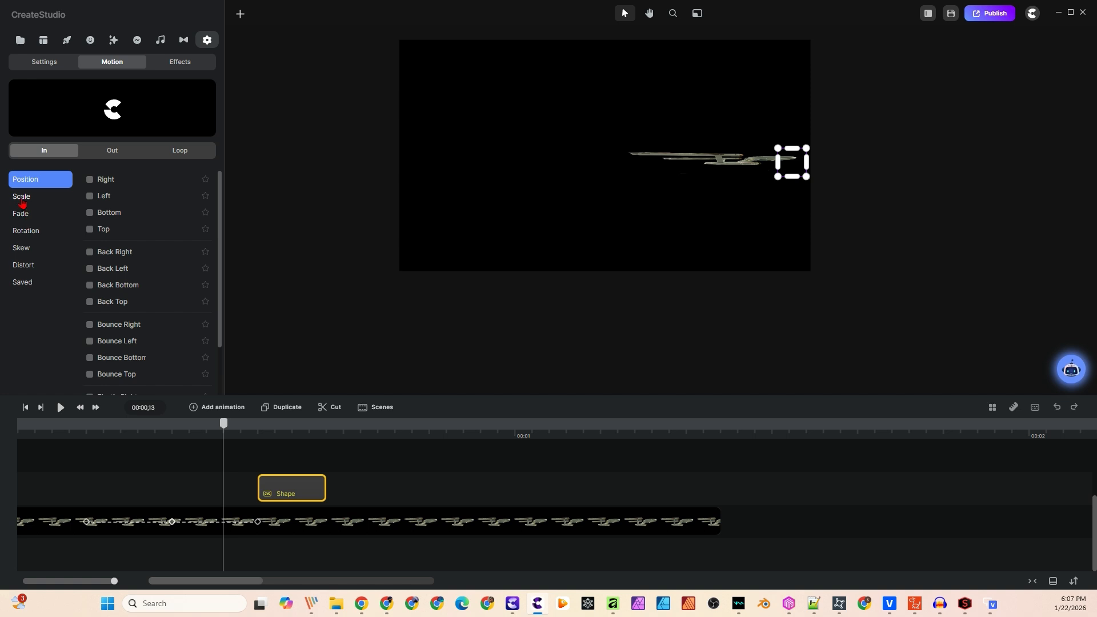
click(22, 200)
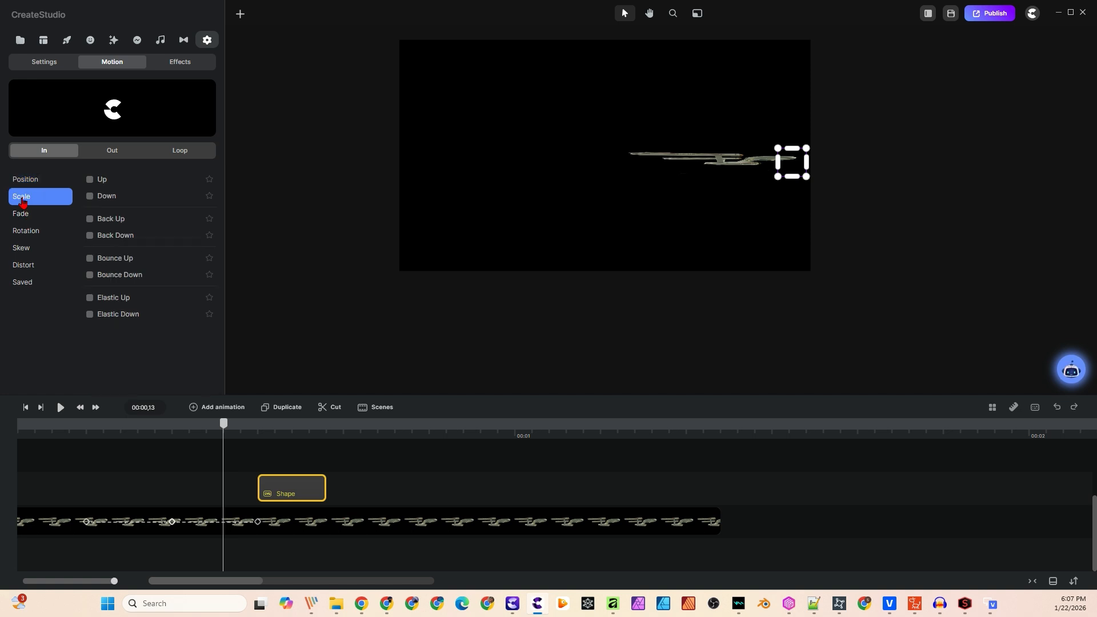
click(90, 180)
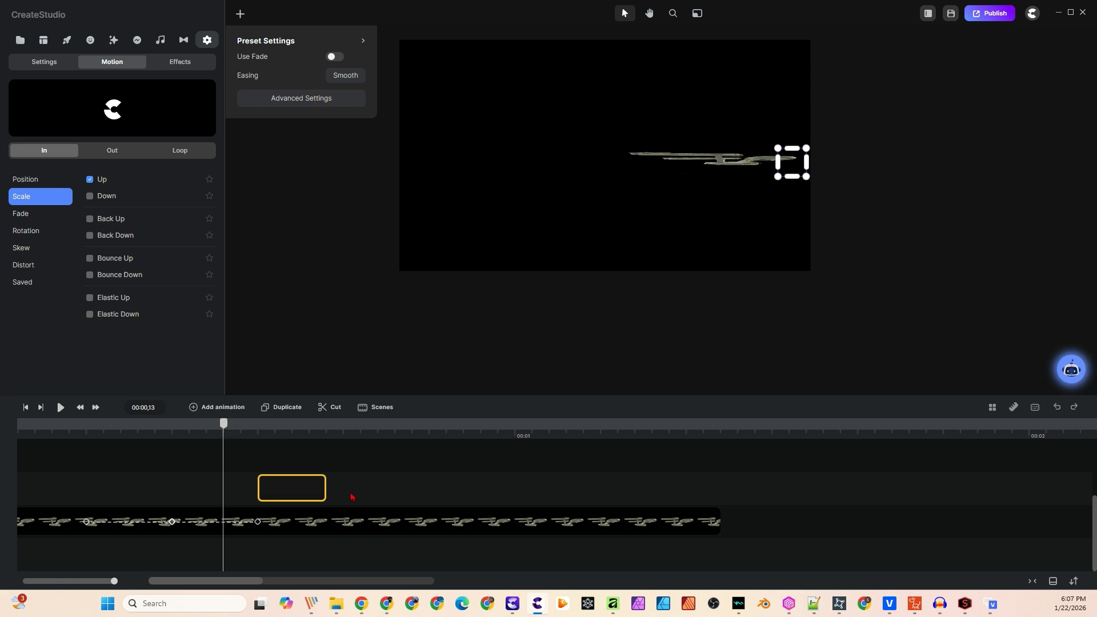
drag(326, 489, 907, 483)
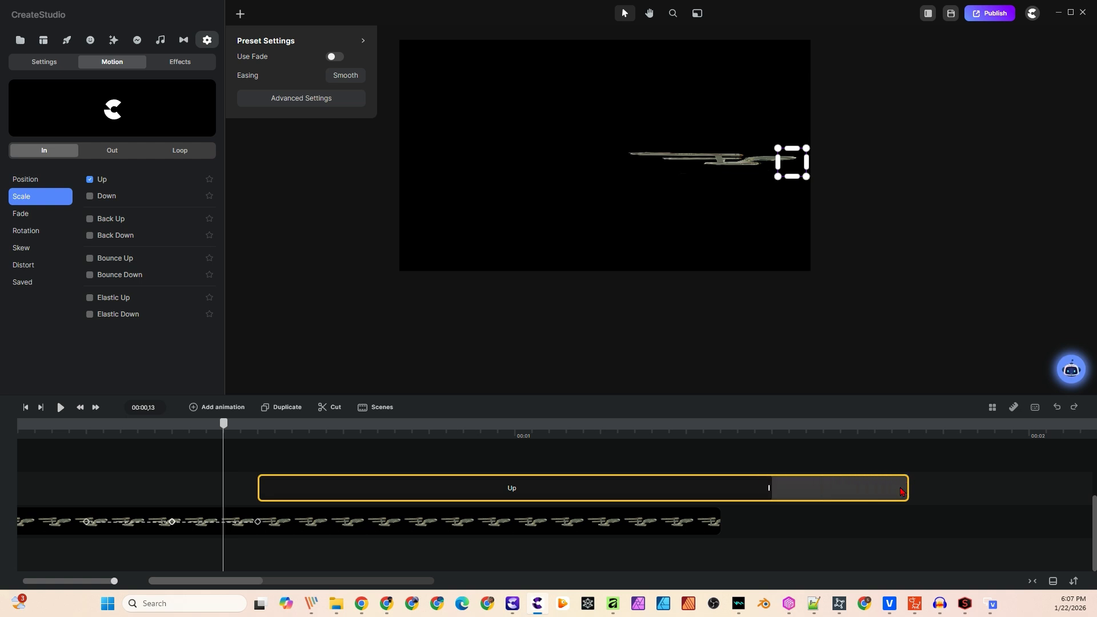
drag(771, 487, 279, 490)
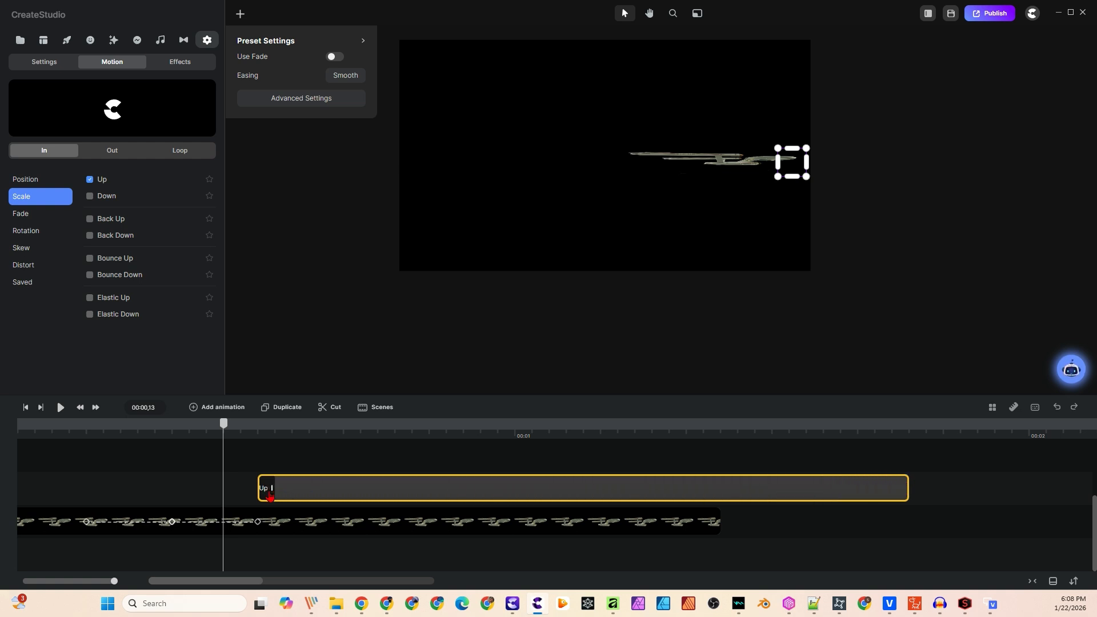
- Add a Scale Down exit animation to the star and shorten the whole star clip to about two frames
click(112, 150)
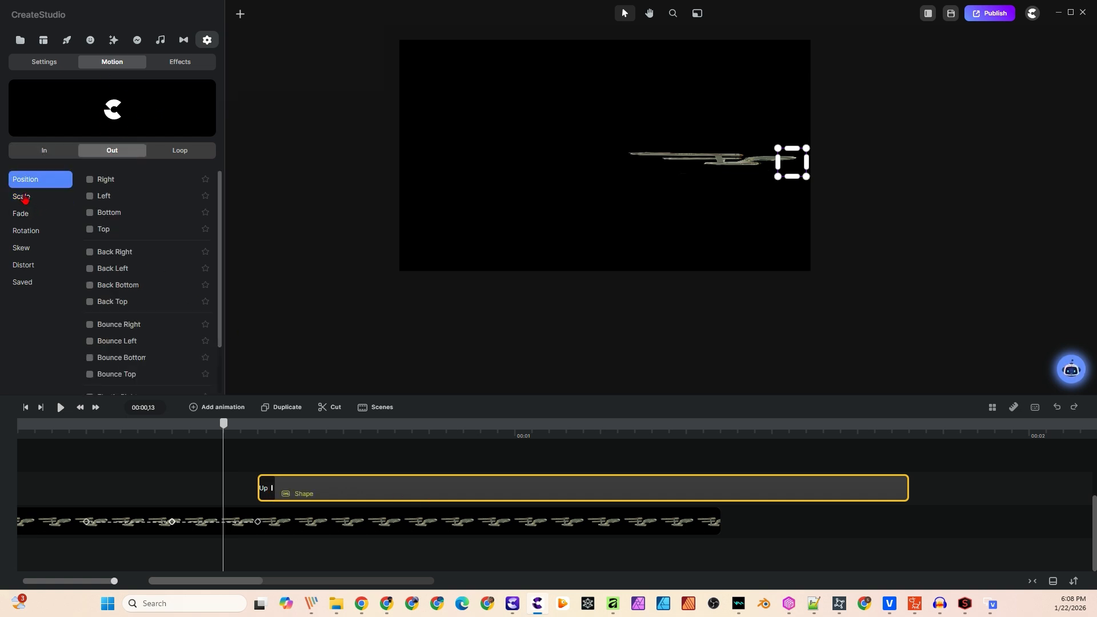
click(23, 196)
click(89, 196)
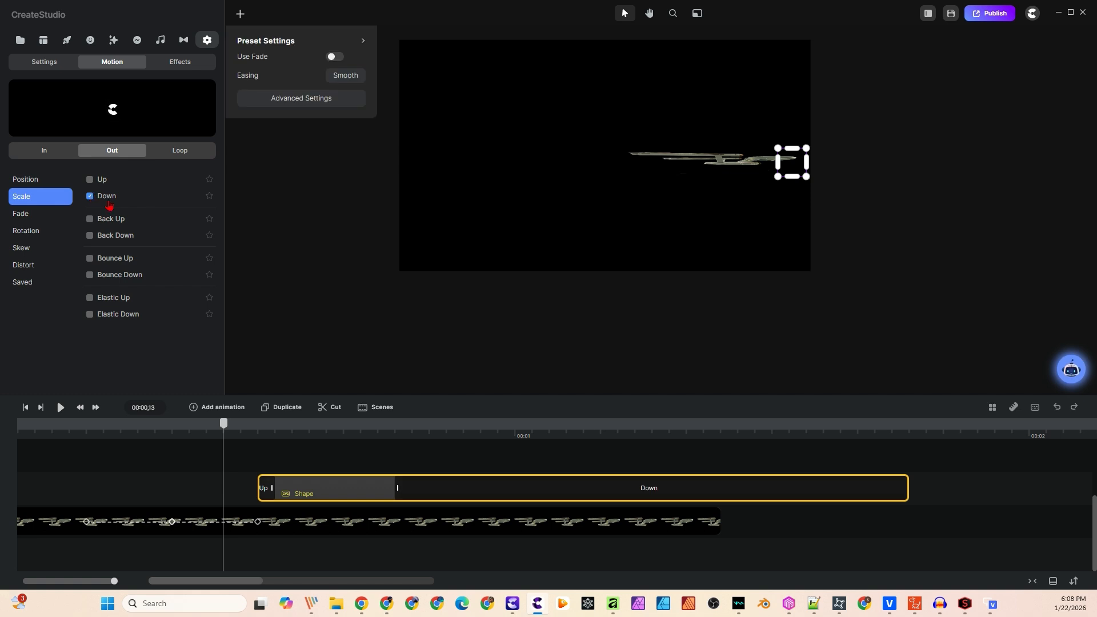
drag(396, 490, 908, 494)
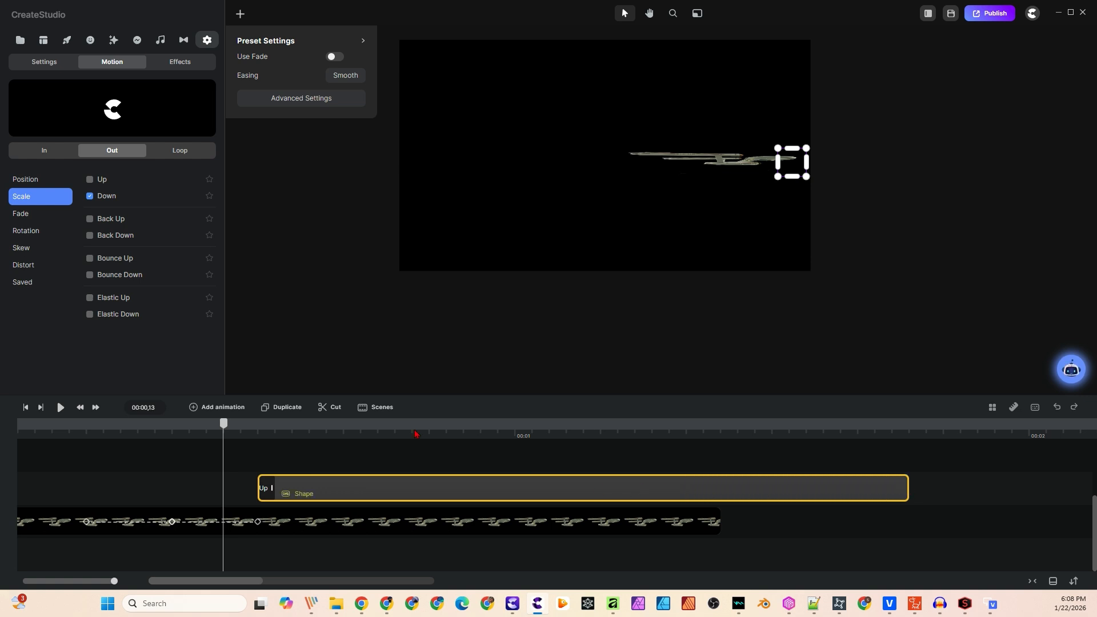
click(89, 179)
click(90, 196)
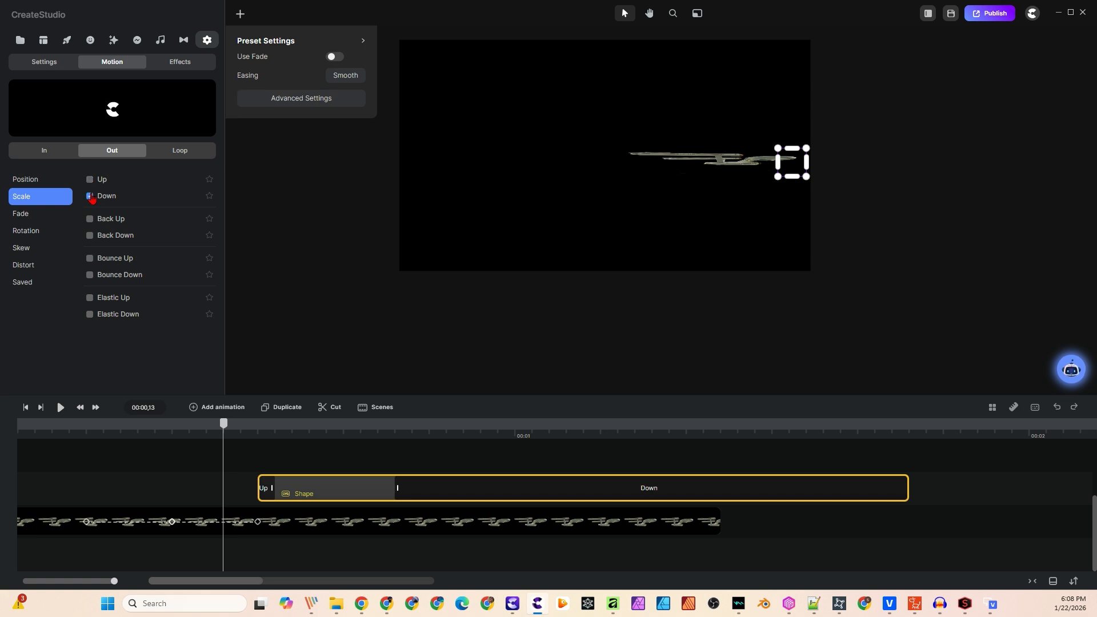
drag(409, 492, 296, 476)
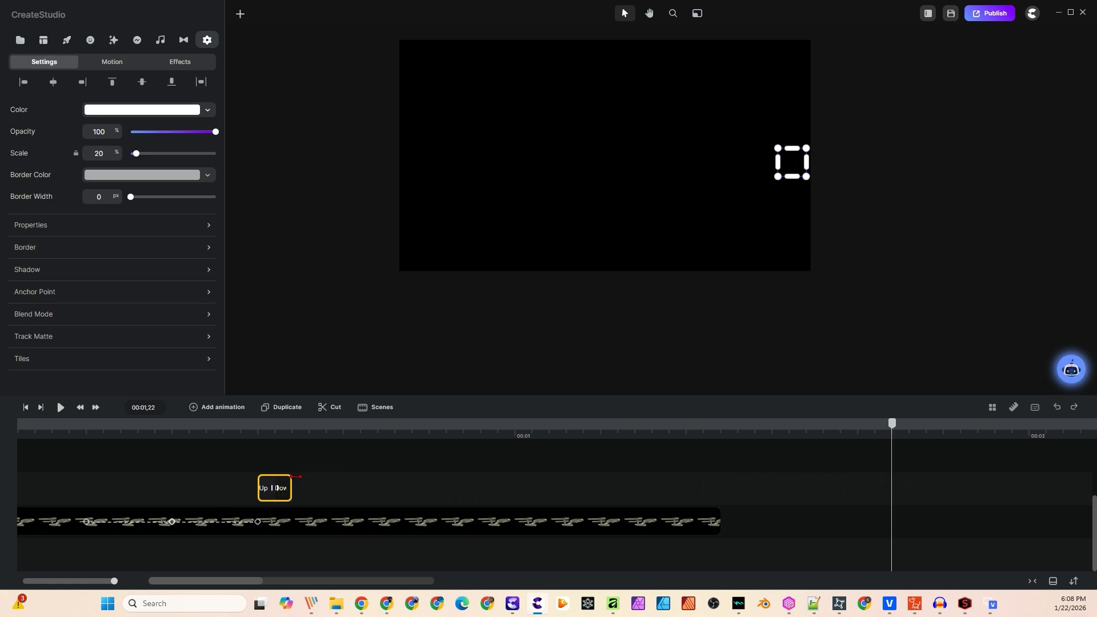
- Play the animation from the start and trim the starship clip to end just after its last keyframe
drag(891, 424, 9, 435)
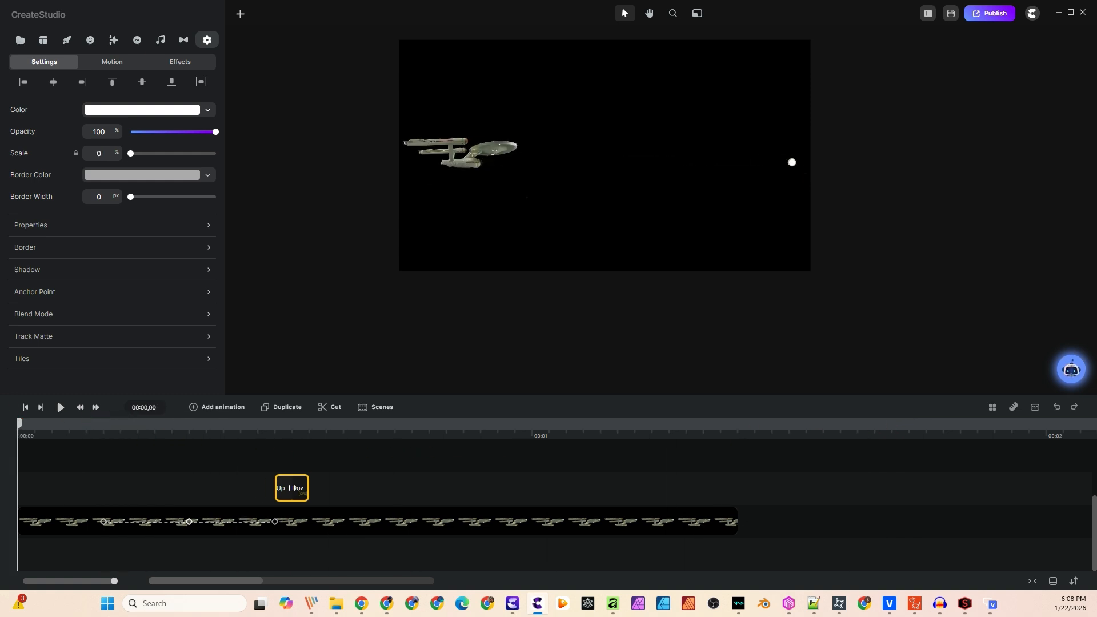
key(space)
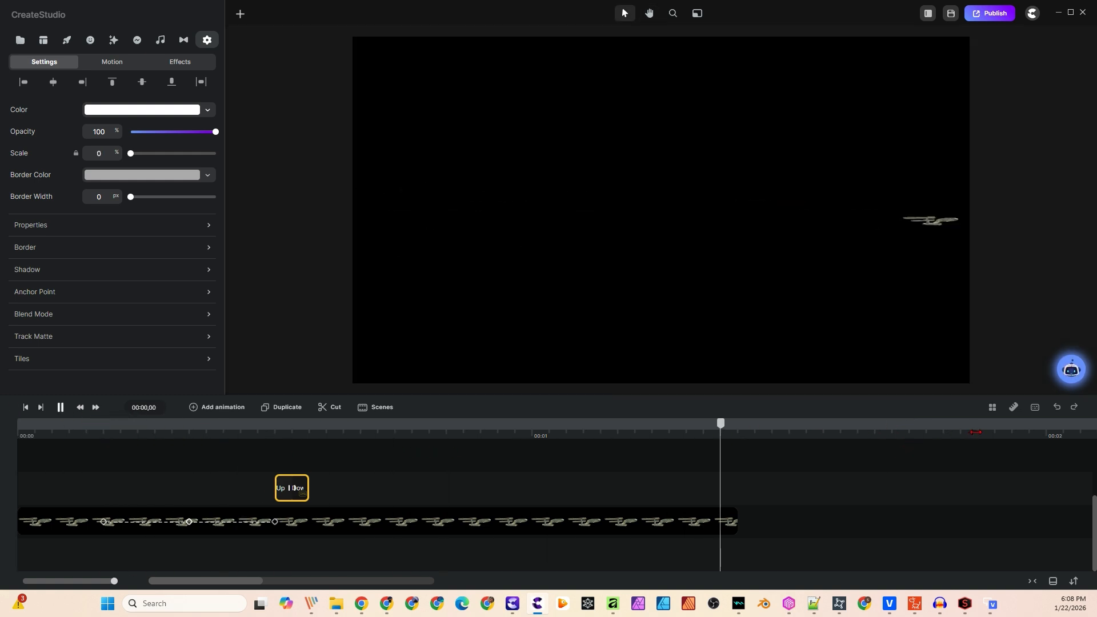
drag(723, 526, 280, 530)
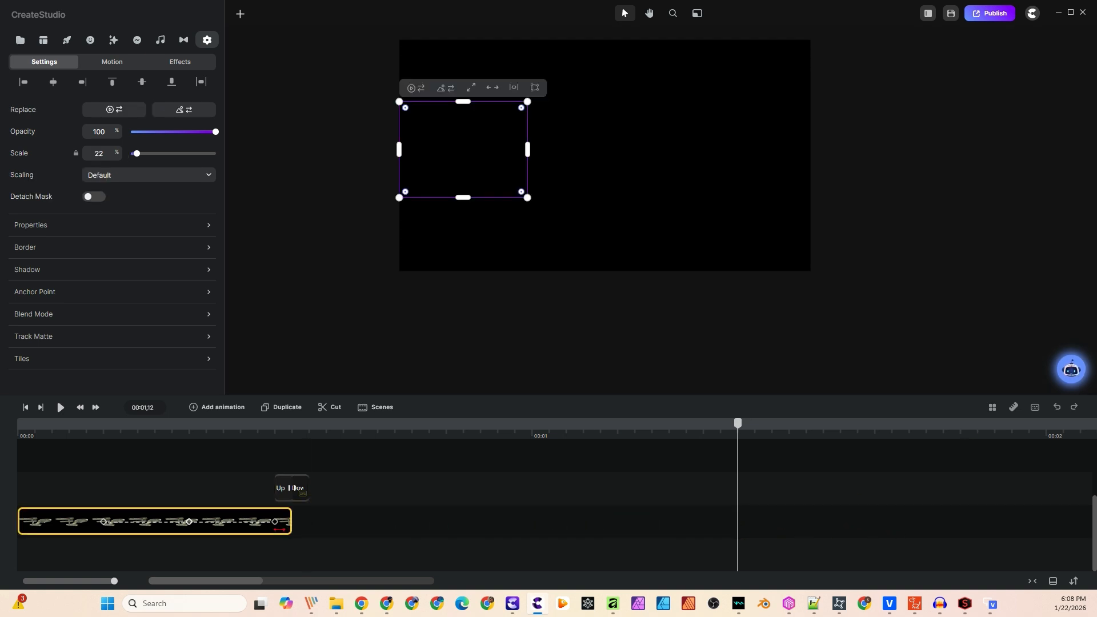
- Deselect the starship and replay the warp and star flash from the beginning to check the timing
drag(737, 424, 18, 423)
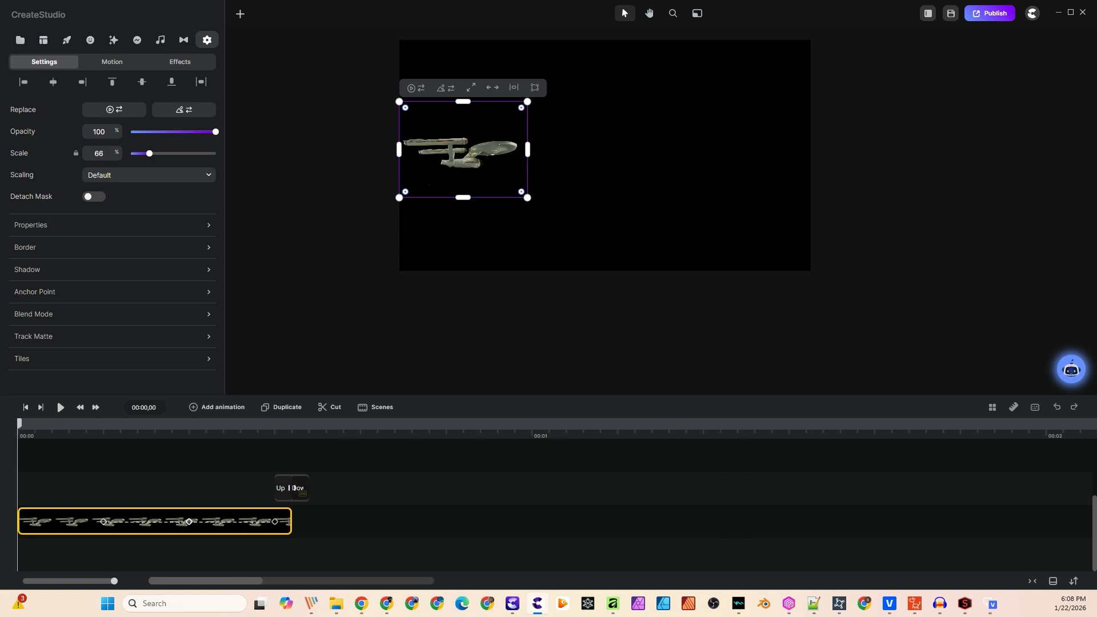
click(862, 299)
key(space)
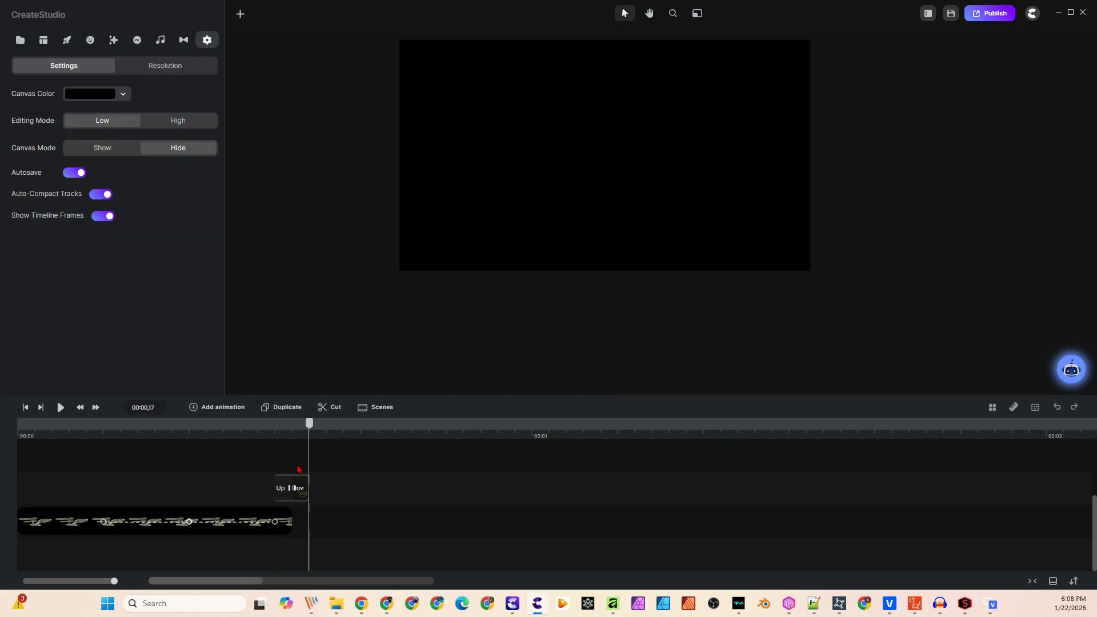
drag(307, 430, 19, 429)
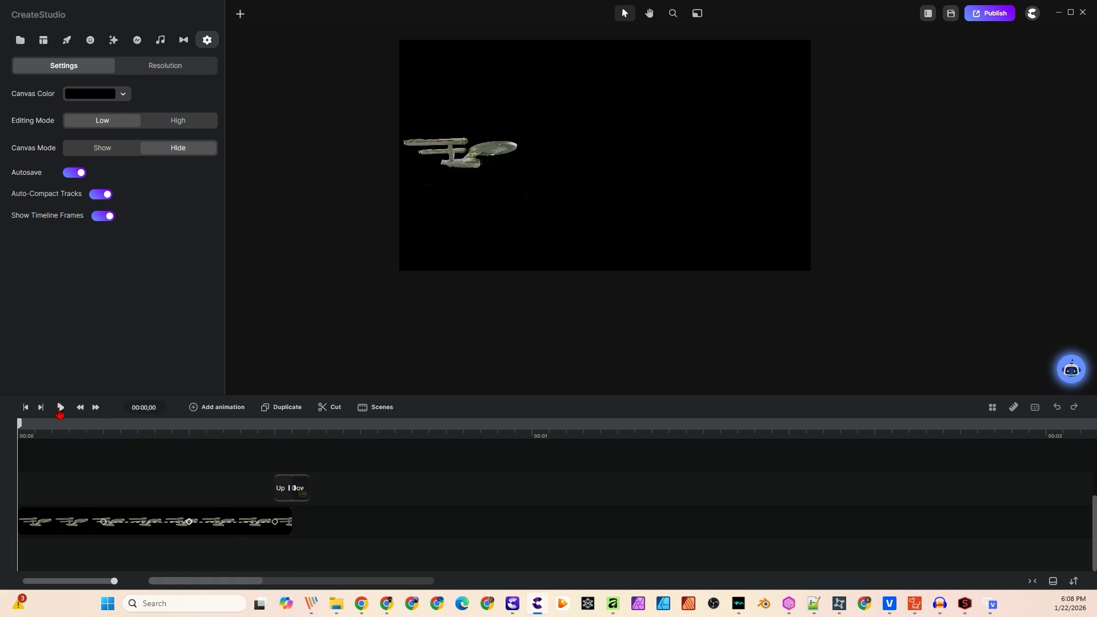
click(60, 410)
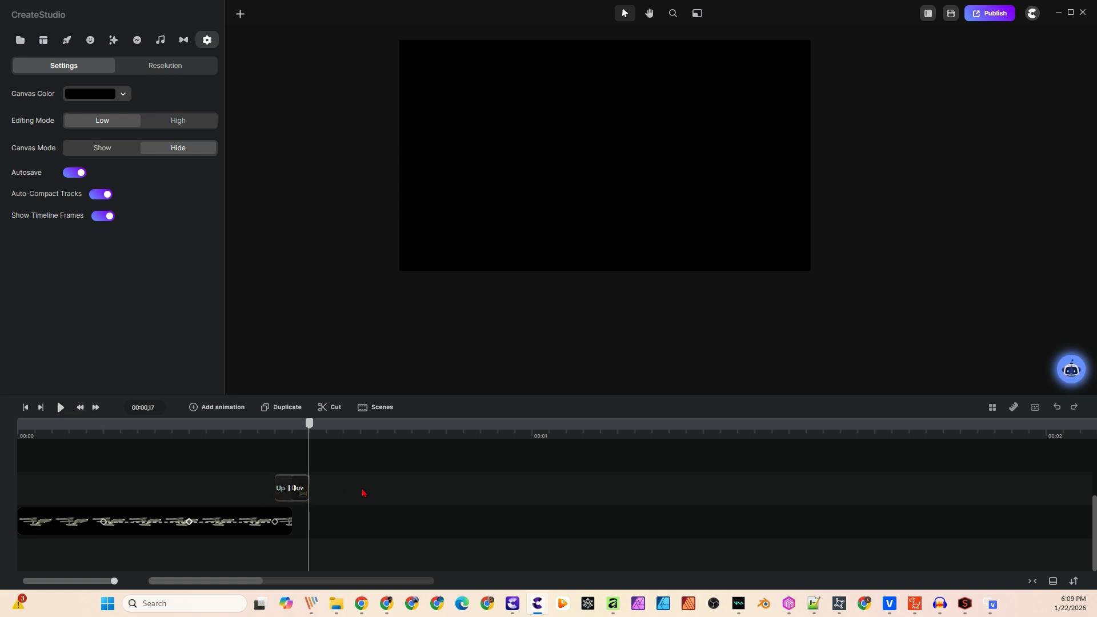
drag(309, 424, 17, 479)
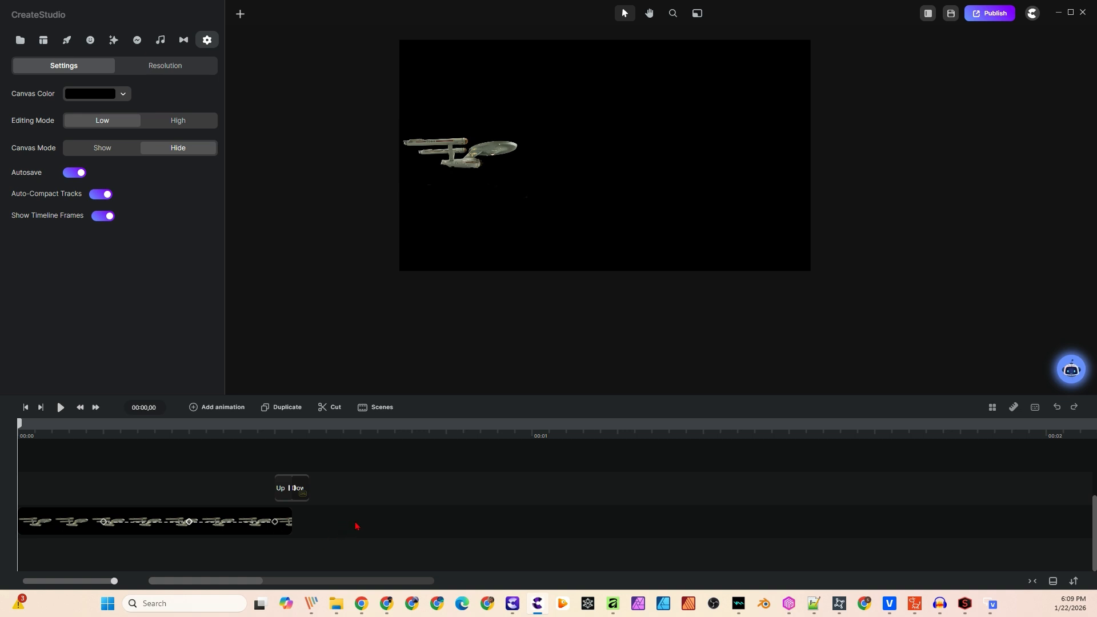
- Delete the star and starship clips from the timeline and add the plain yellow emoji character to the scene
drag(332, 547, 204, 460)
key(Delete)
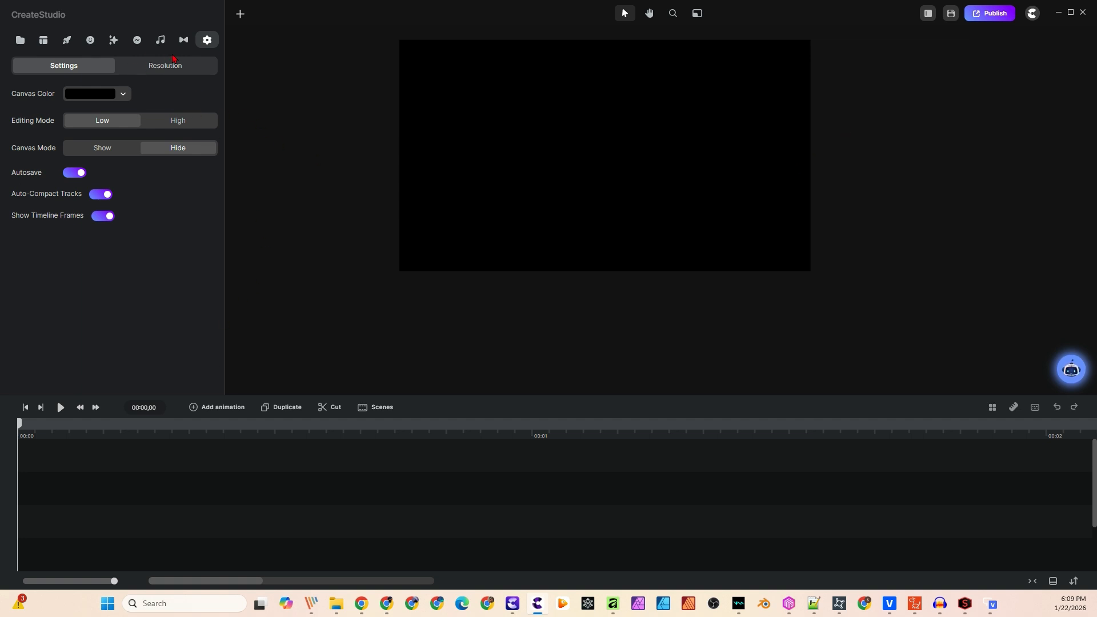
click(92, 41)
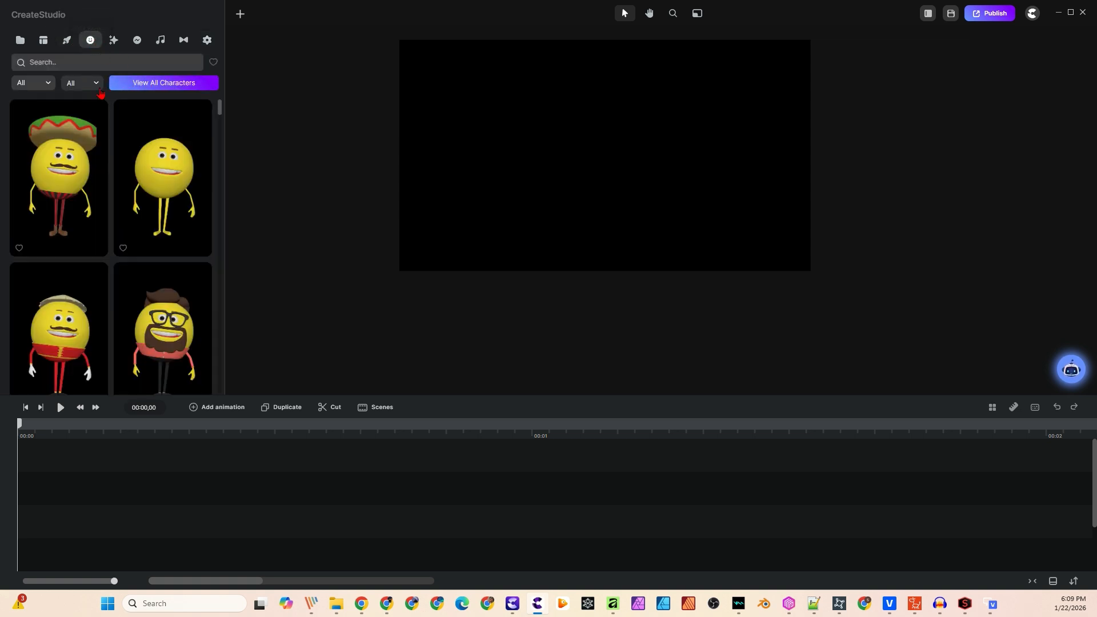
drag(173, 188, 420, 189)
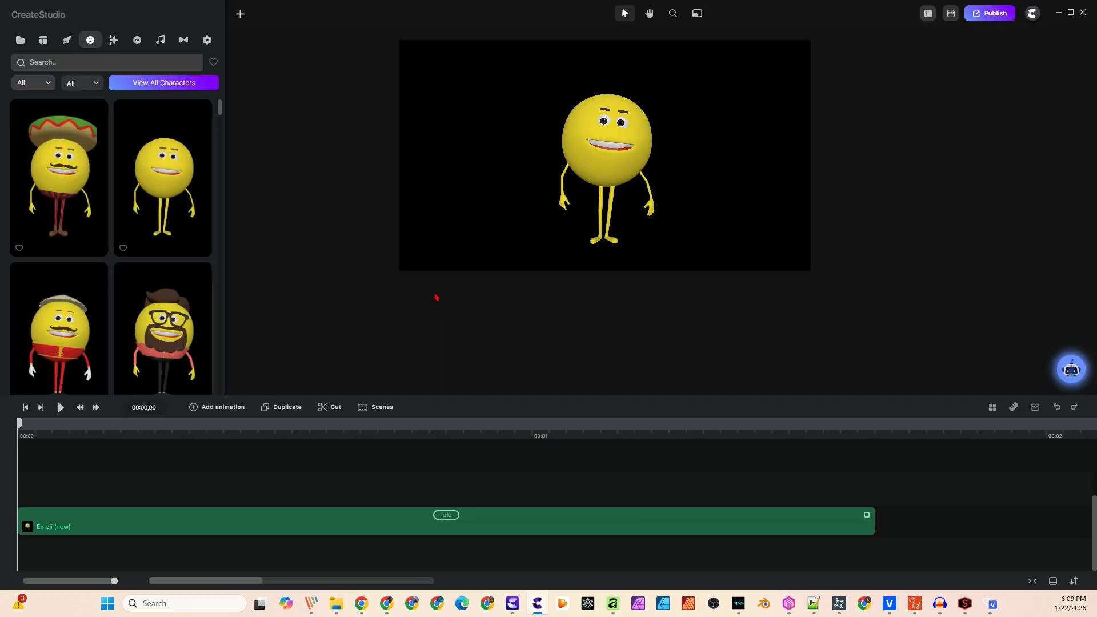
- Move the emoji character to the left side of the canvas and rotate it into a right-facing profile
drag(624, 151, 524, 177)
click(496, 54)
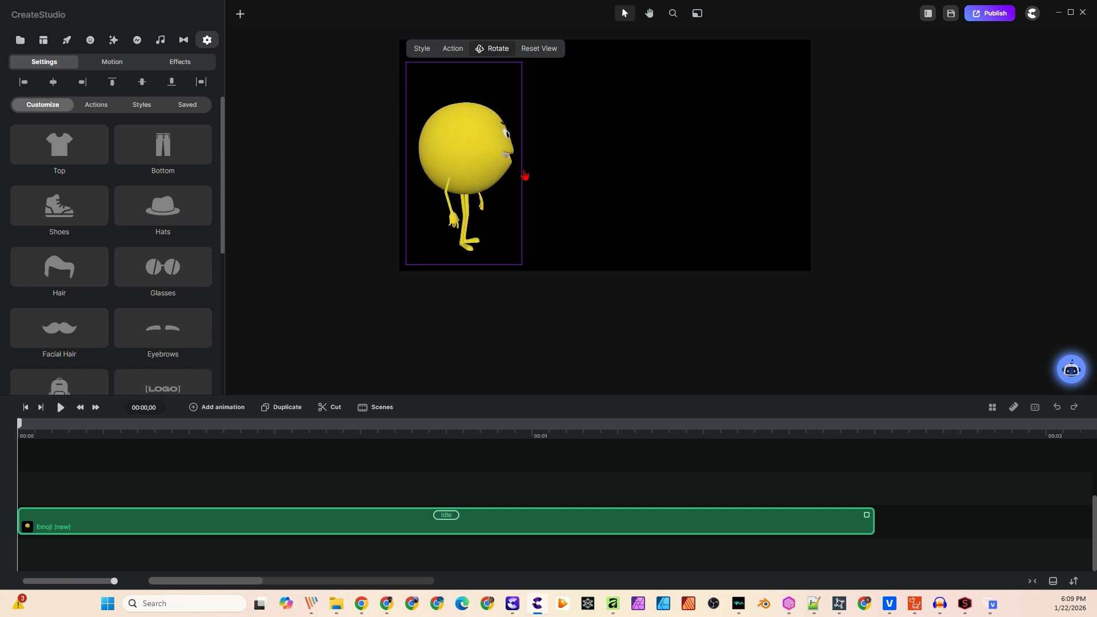
click(578, 139)
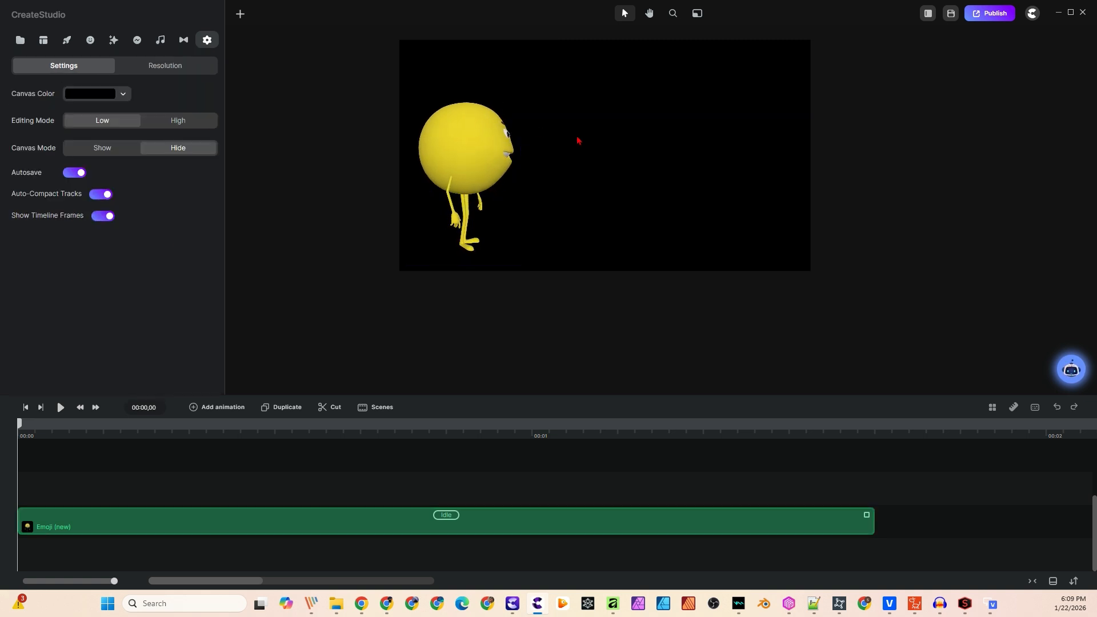
- Shrink the emoji character, place it in the lower-left corner of the canvas, and deselect it
click(492, 152)
drag(520, 62, 495, 108)
drag(461, 163, 457, 166)
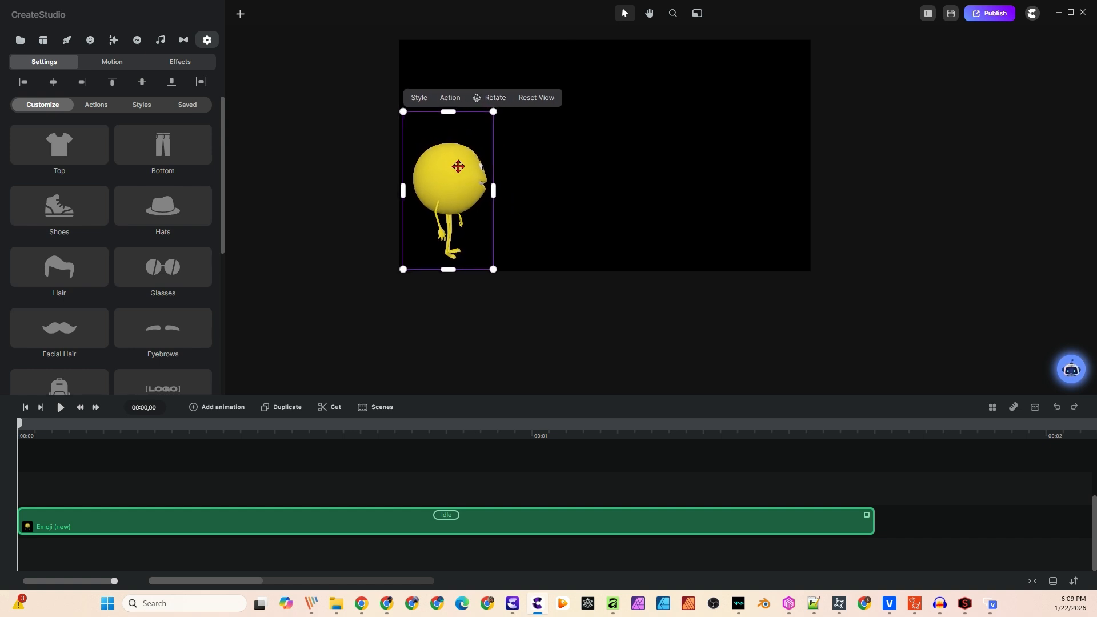
click(529, 320)
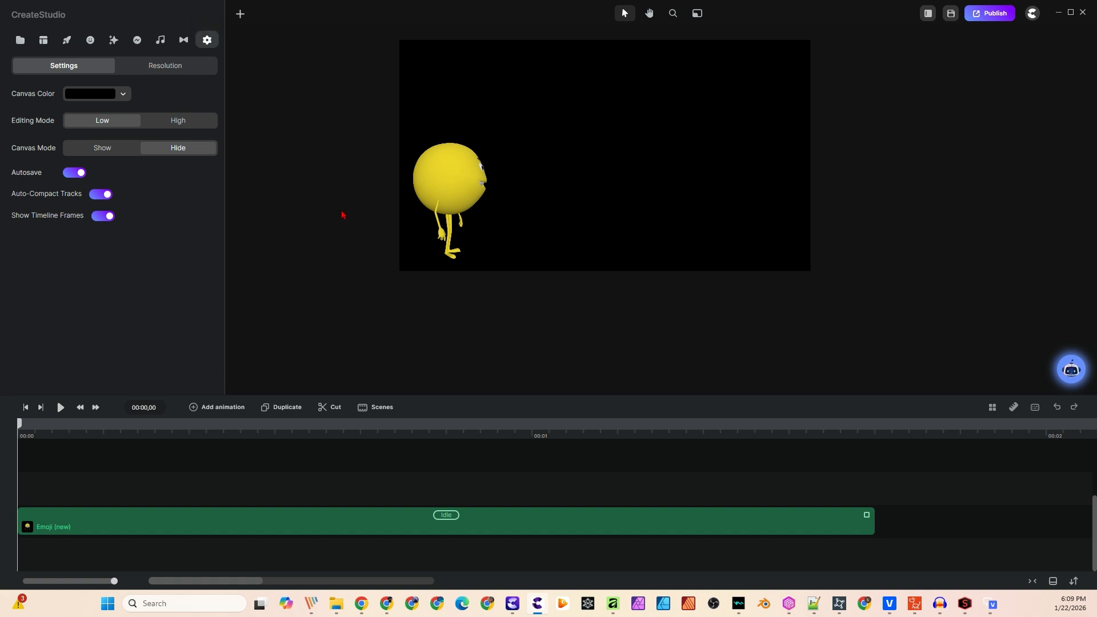
- Capture a narrow vertical strip through the character's body with PicPick and paste it into the project media
key(shift+Print)
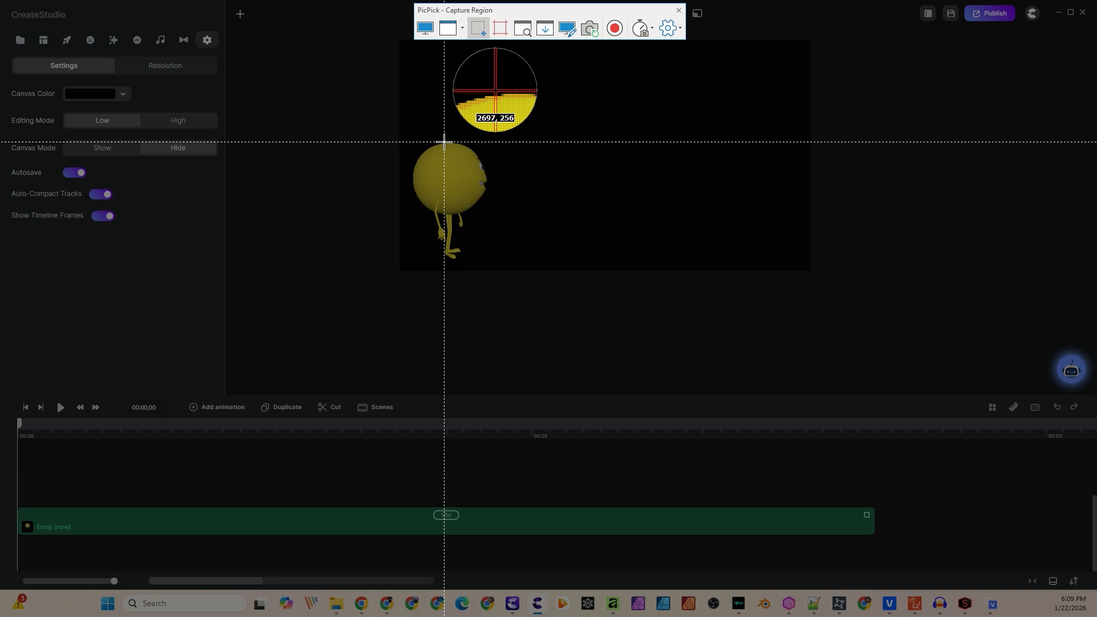
drag(444, 142, 453, 262)
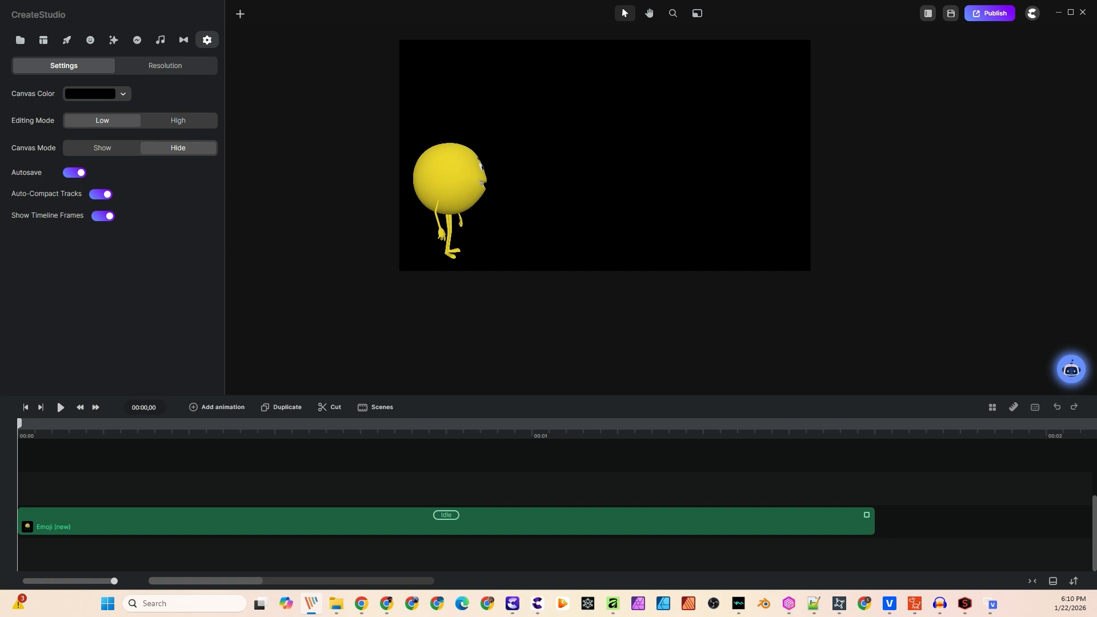
click(589, 132)
key(ctrl+v)
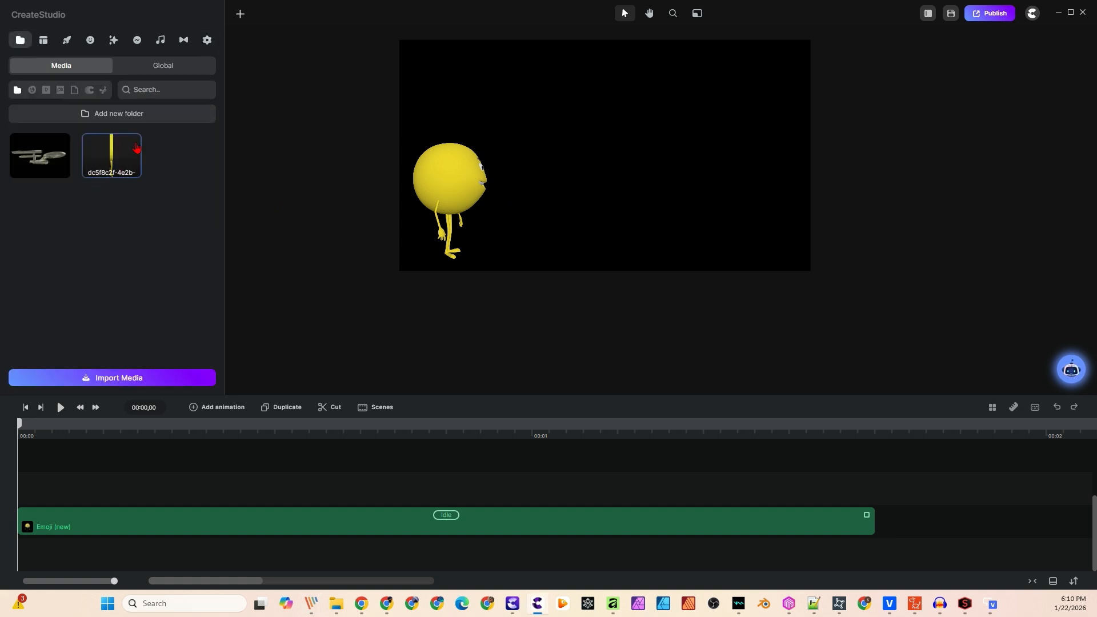
- Add the captured strip above the character clip at 00:00,06 and trim it to about two frames
drag(21, 430, 128, 440)
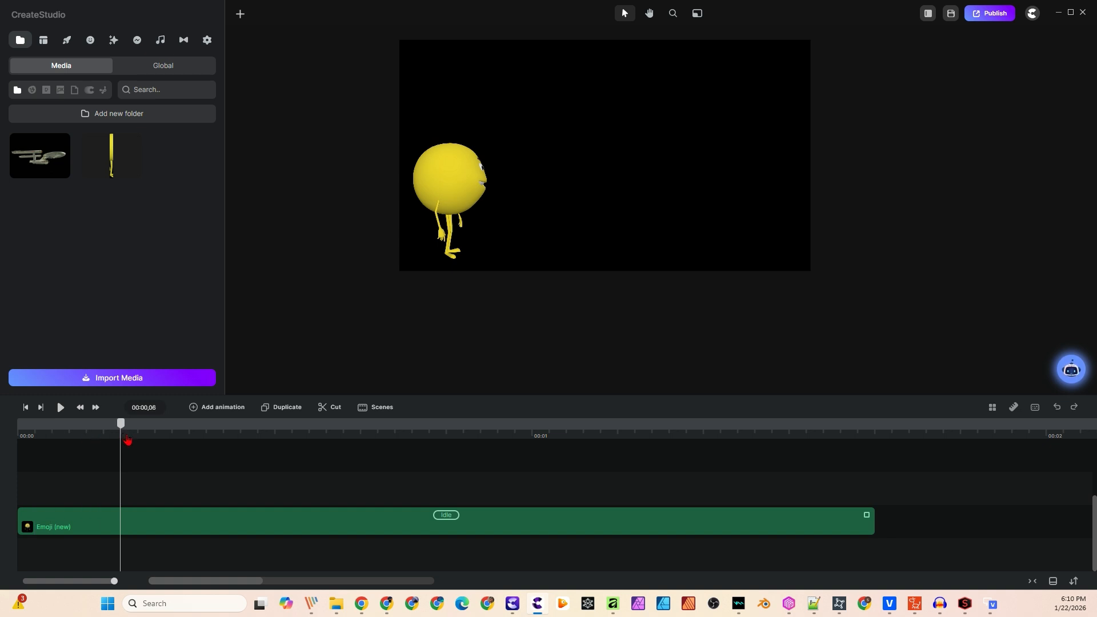
drag(118, 156, 147, 495)
drag(787, 432, 621, 432)
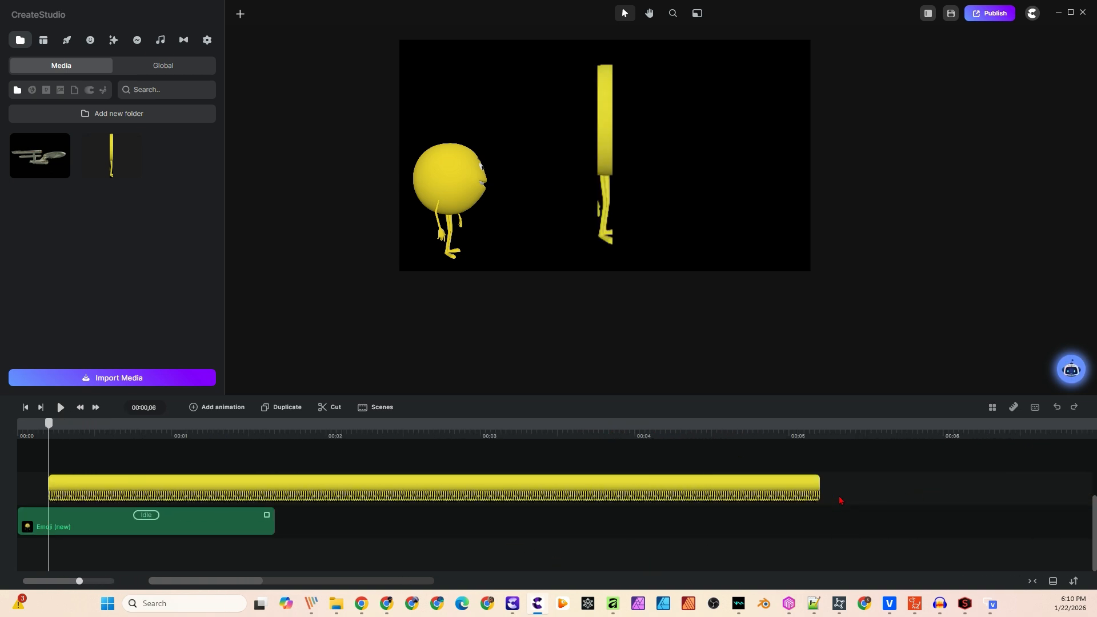
drag(820, 490, 59, 485)
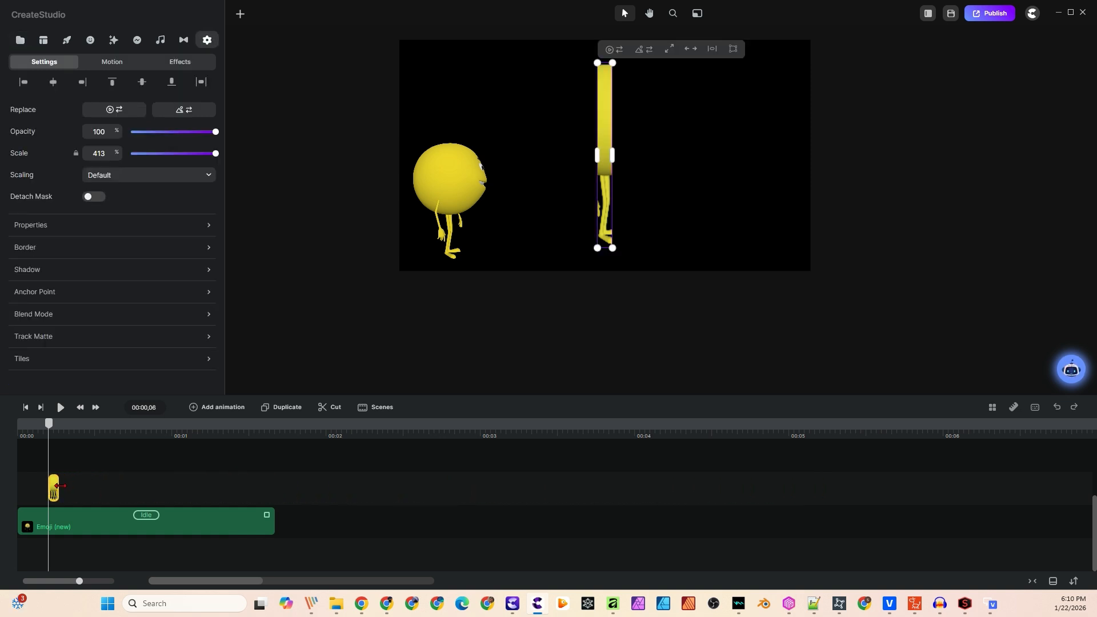
- Scale the strip to 253%, align it over the character's body, and stretch it horizontally almost to the canvas's right edge
drag(594, 78, 451, 194)
click(634, 191)
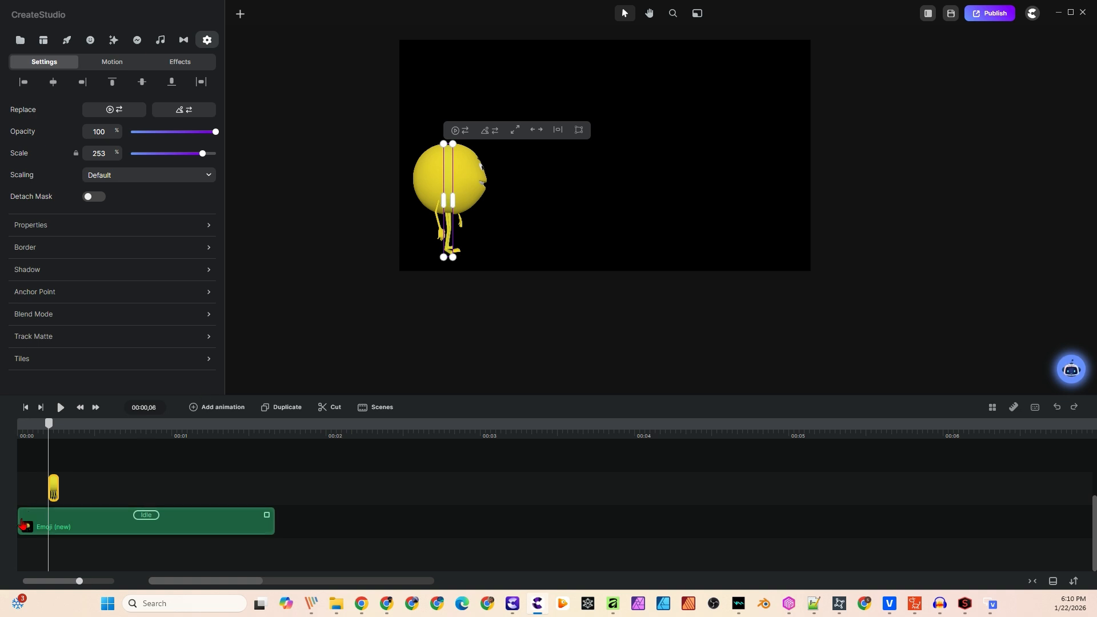
drag(453, 201, 775, 219)
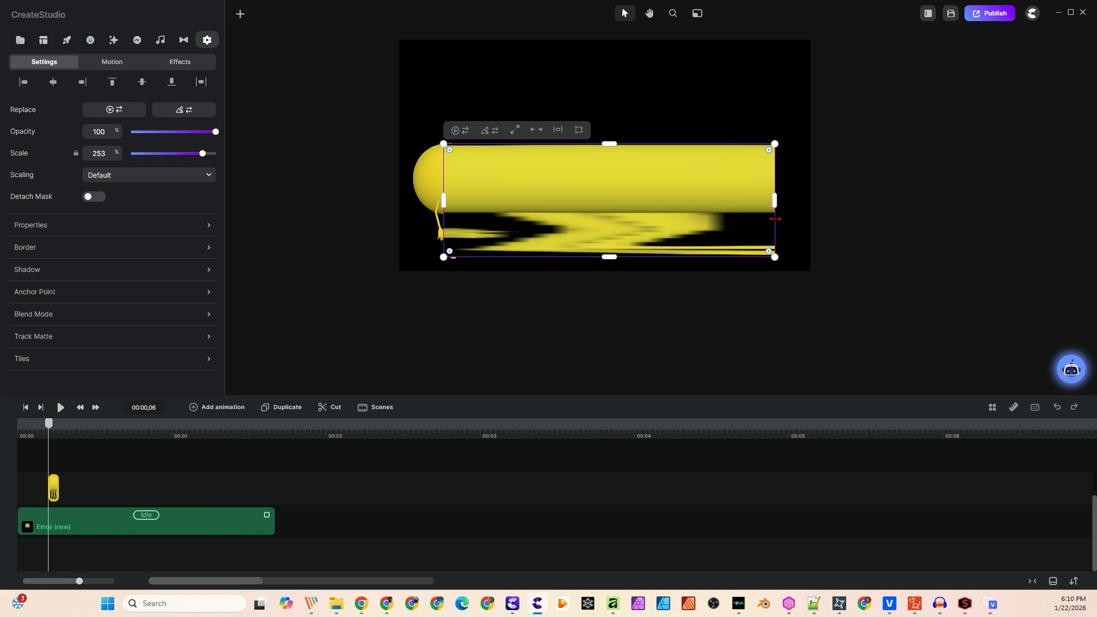
- Apply the Blur effect to the stretched strip, raise its strength to at least 26, and deselect the strip
click(113, 41)
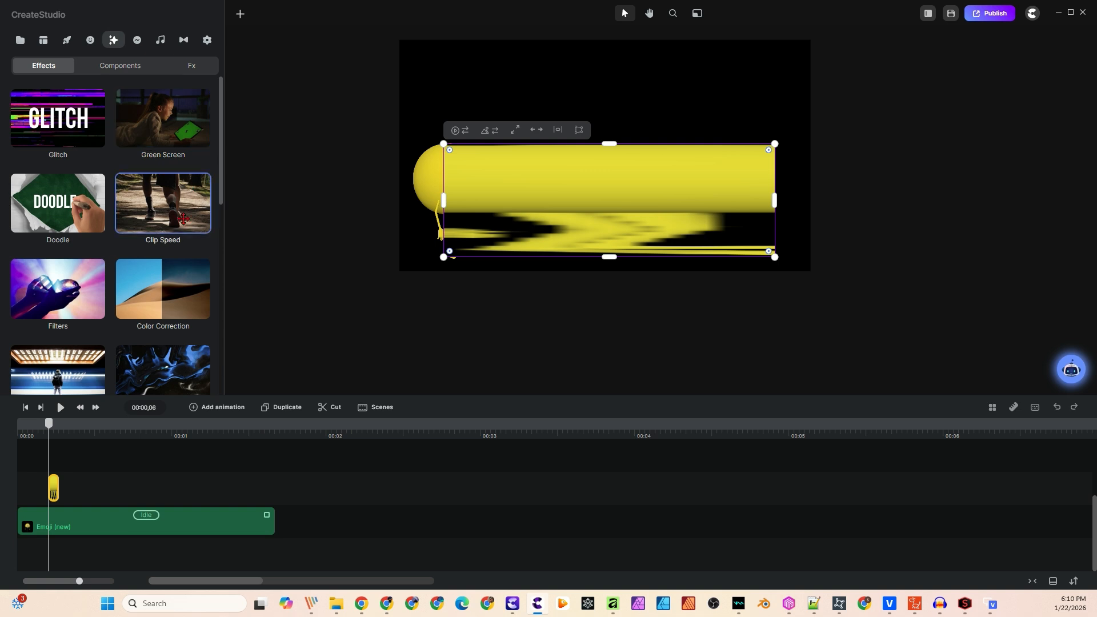
scroll(118, 259, down, 2)
scroll(118, 259, down, 8)
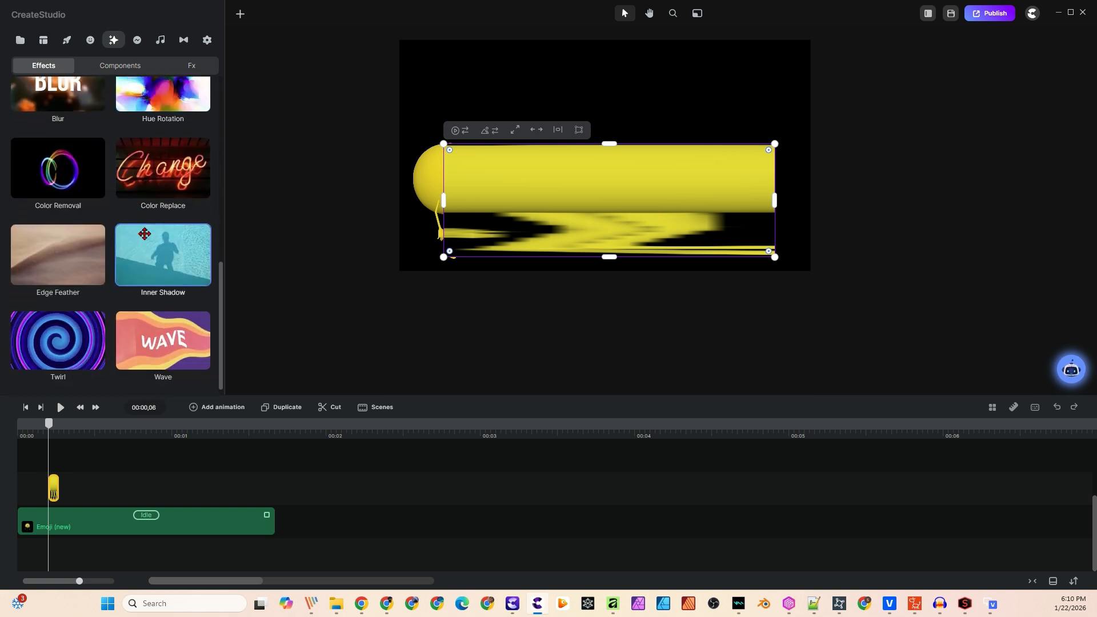
scroll(78, 437, up, 5)
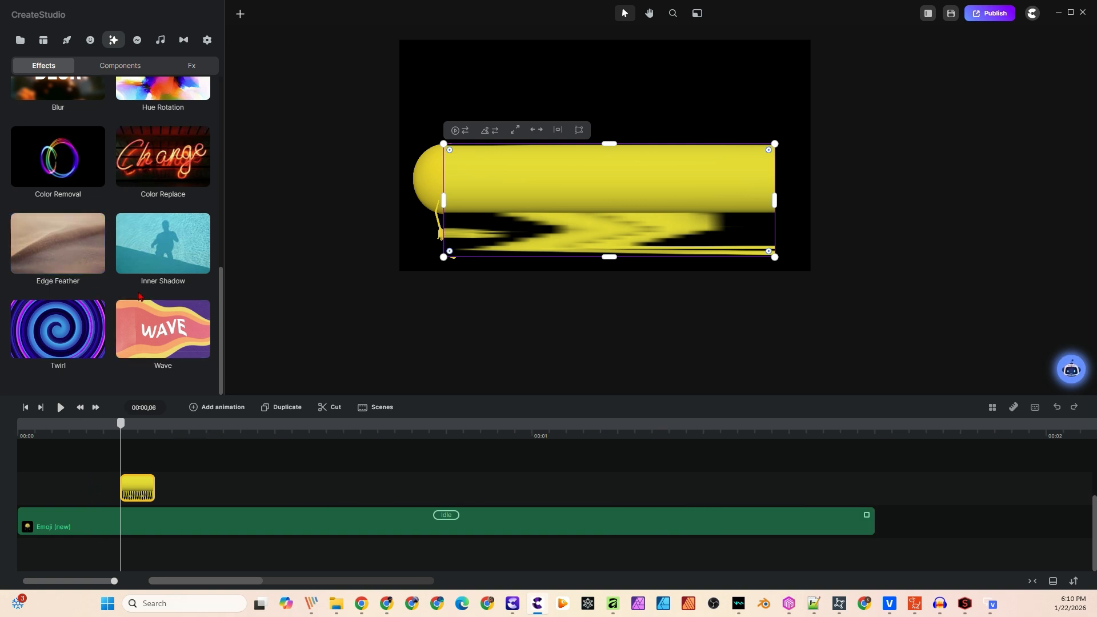
scroll(80, 141, up, 1)
drag(80, 141, 139, 489)
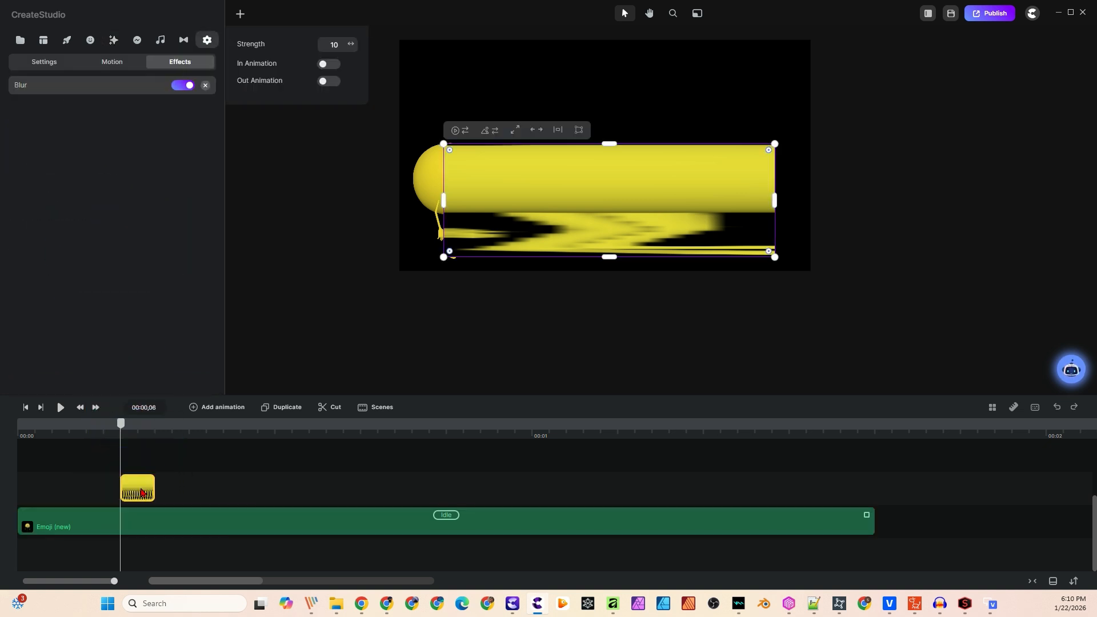
drag(353, 41, 355, 41)
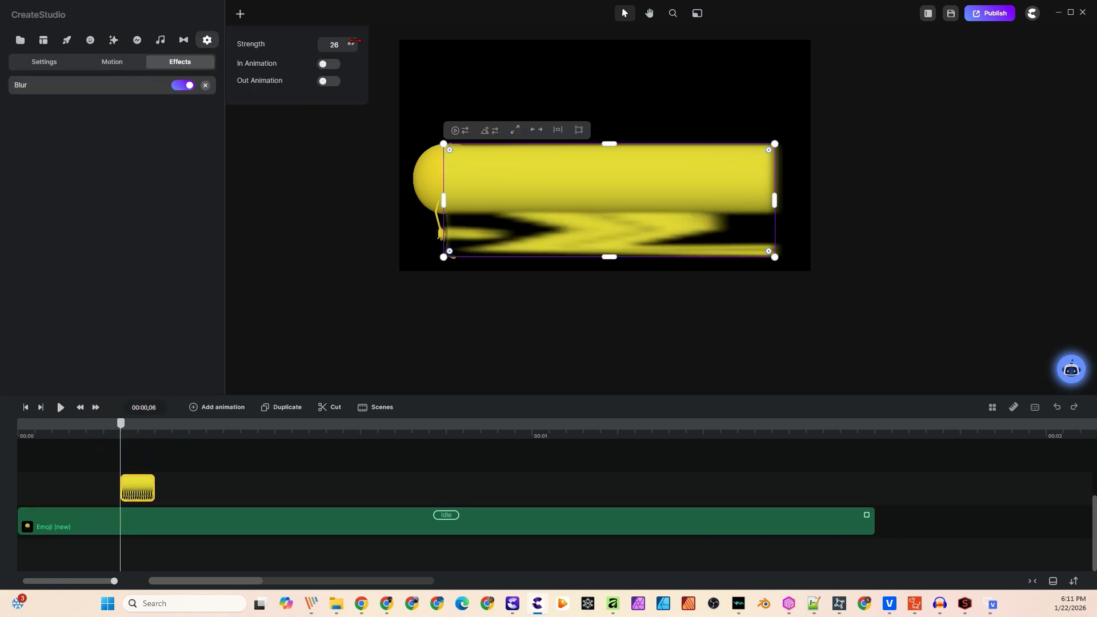
click(260, 469)
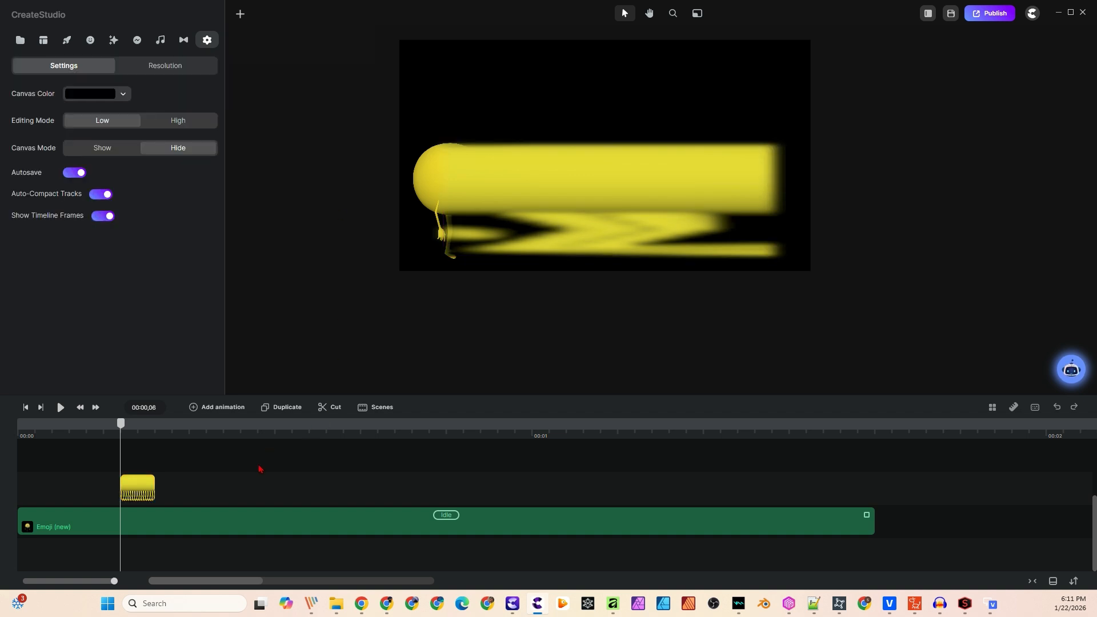
- Trim the end of the emoji character clip so that it finishes at 00:01
drag(868, 516, 527, 516)
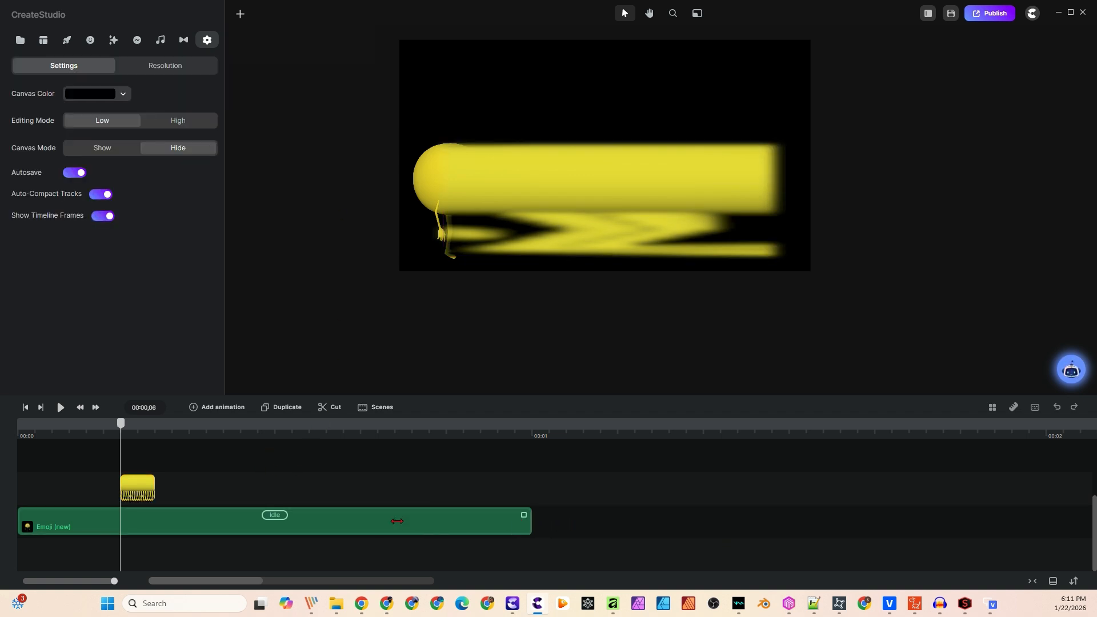
click(268, 525)
click(633, 529)
- Select the emoji character clip and move the playhead to 00:00,07, midway through the strip clip
click(216, 509)
drag(121, 423, 137, 444)
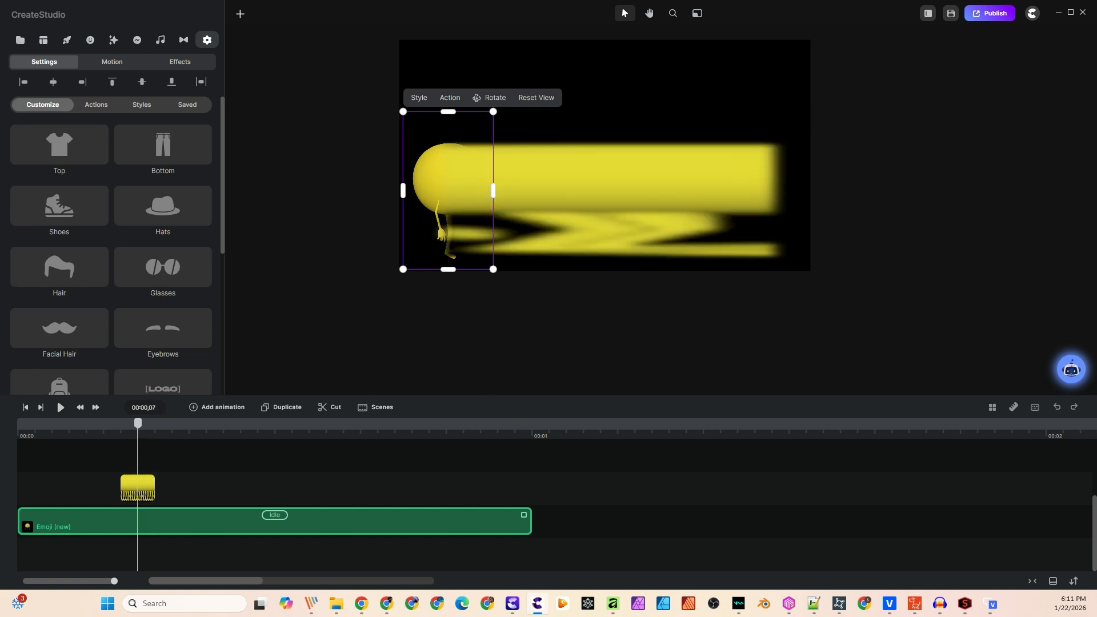